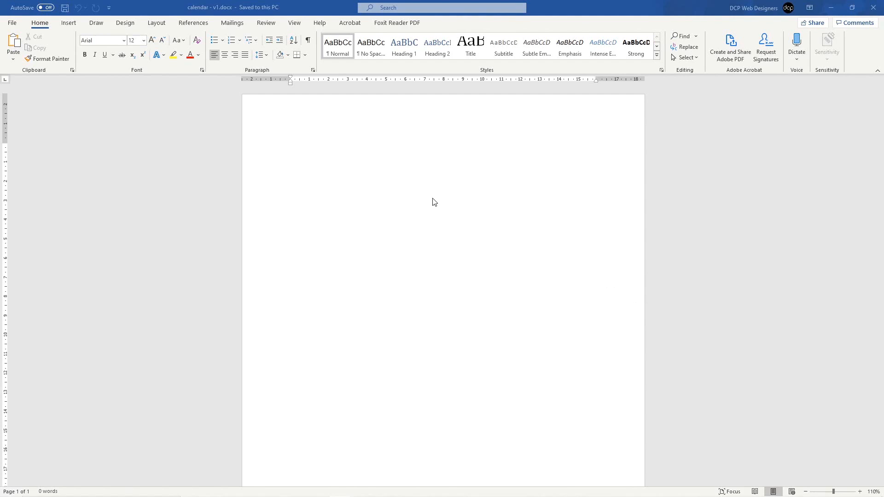
# Set the document's paper size to A4 and its margins to Narrow.
pyautogui.click(157, 25)
pyautogui.click(66, 58)
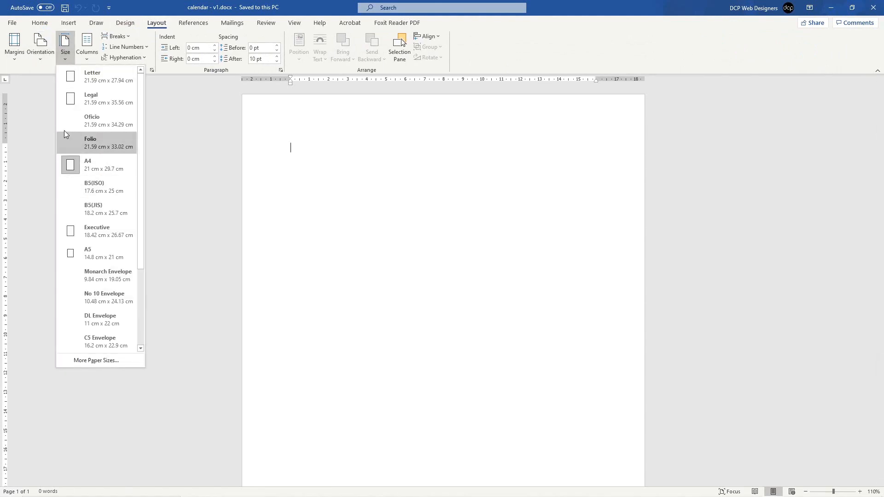
pyautogui.click(92, 166)
pyautogui.click(18, 54)
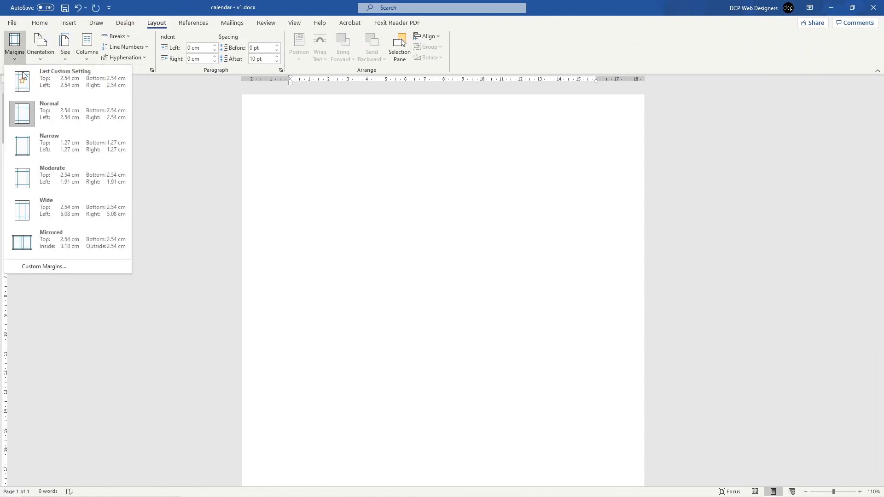
pyautogui.click(59, 141)
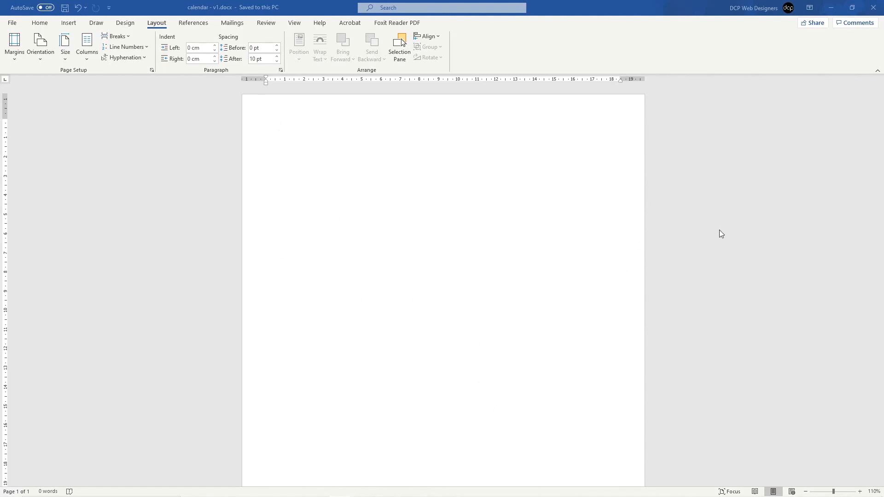
# Minimize Word, switch to a maximized Chrome window and close its spare new tab.
pyautogui.click(831, 6)
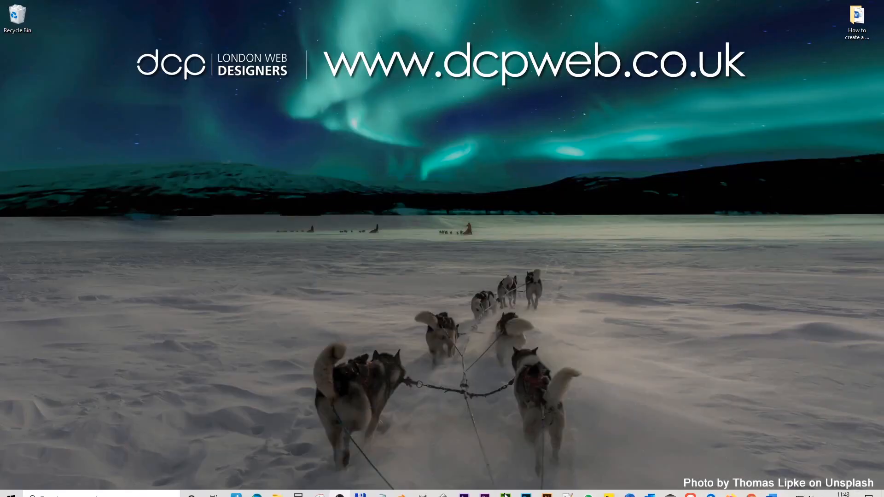
pyautogui.click(751, 488)
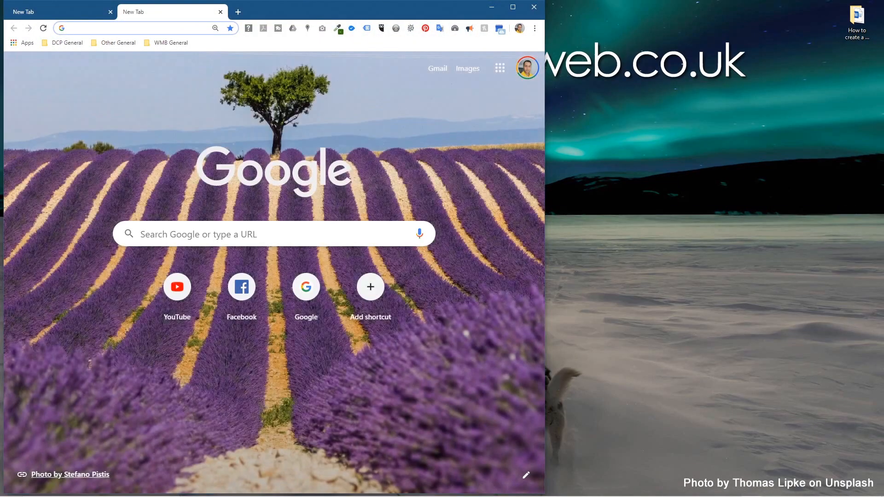
pyautogui.click(512, 7)
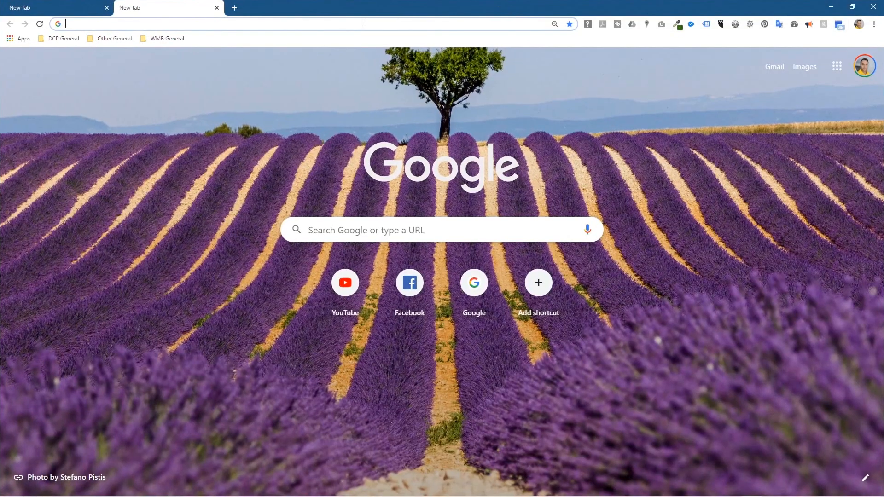
pyautogui.click(106, 7)
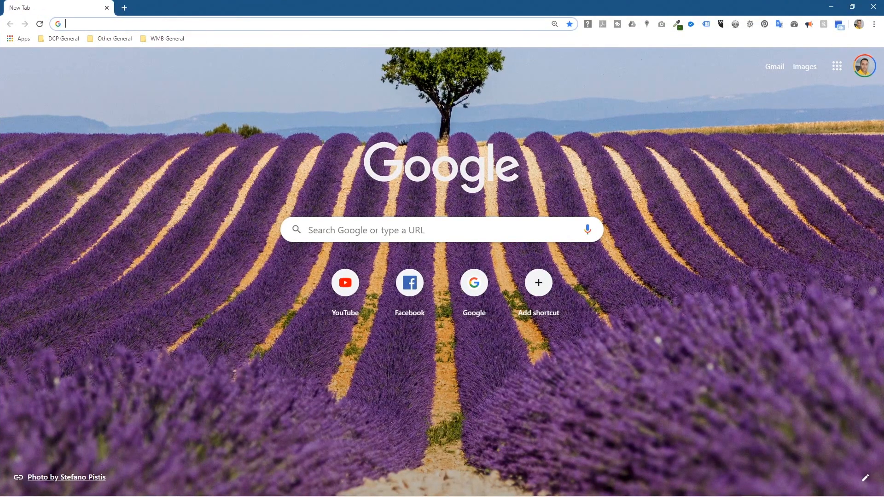
pyautogui.click(353, 23)
pyautogui.write('https://unsplash.com/photos/k0SwnevO_wk')
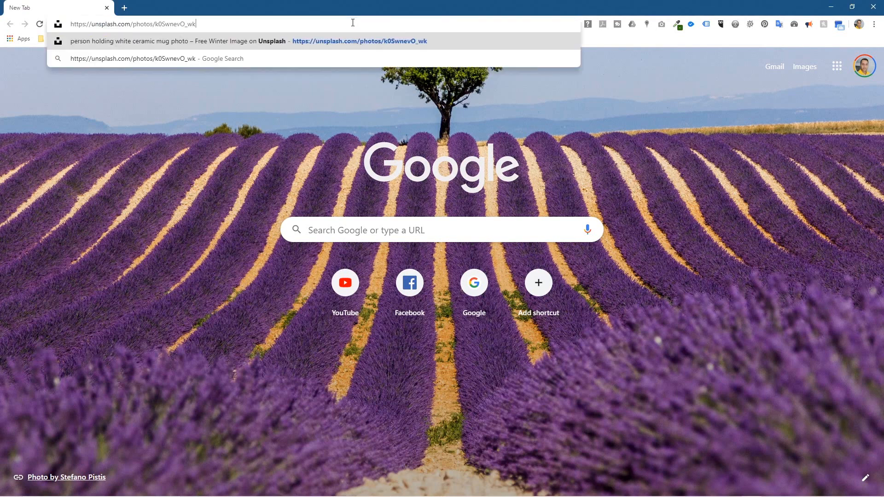
pyautogui.press('Return')
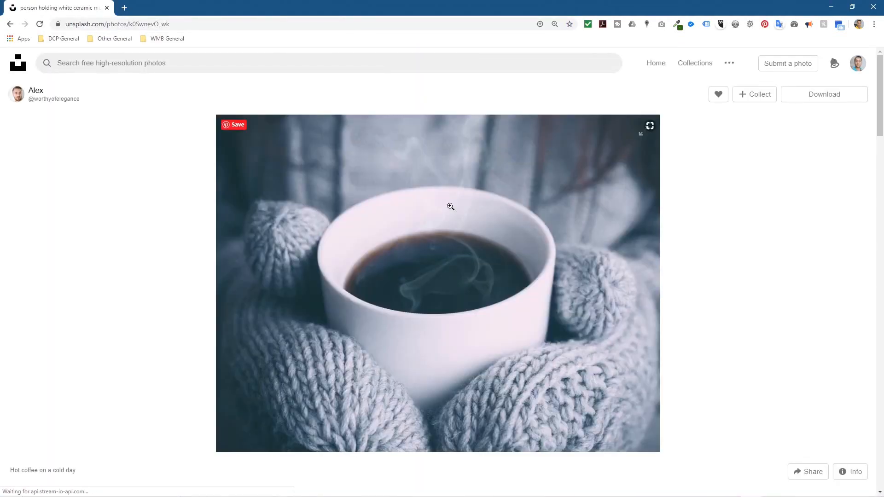
pyautogui.click(820, 99)
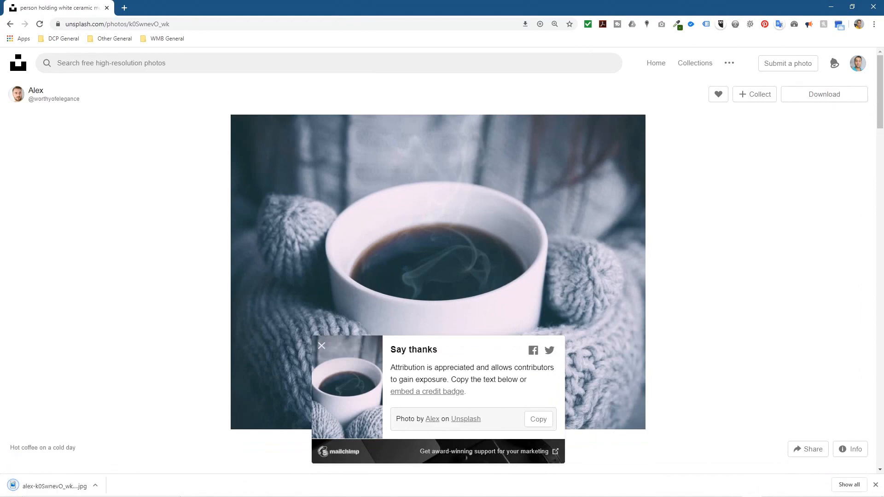
pyautogui.click(122, 9)
pyautogui.write('https://unsplash.com/photos/-eDpBjt6UL0')
pyautogui.press('Return')
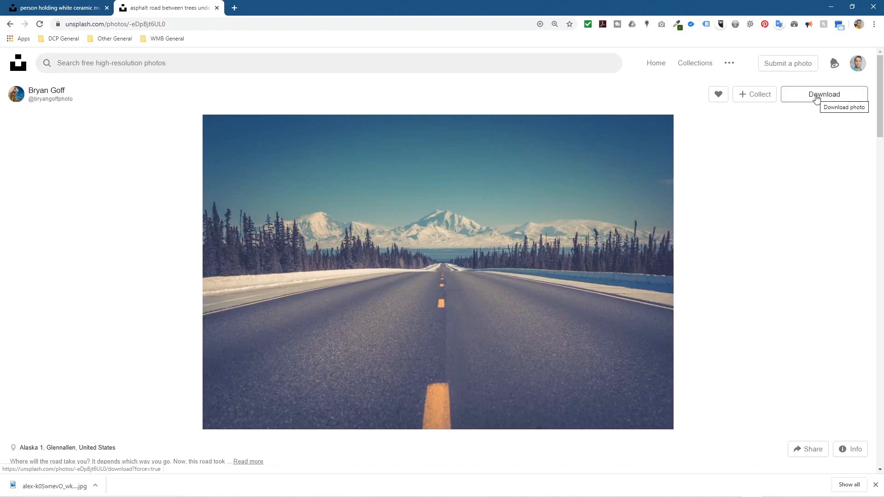
pyautogui.click(816, 98)
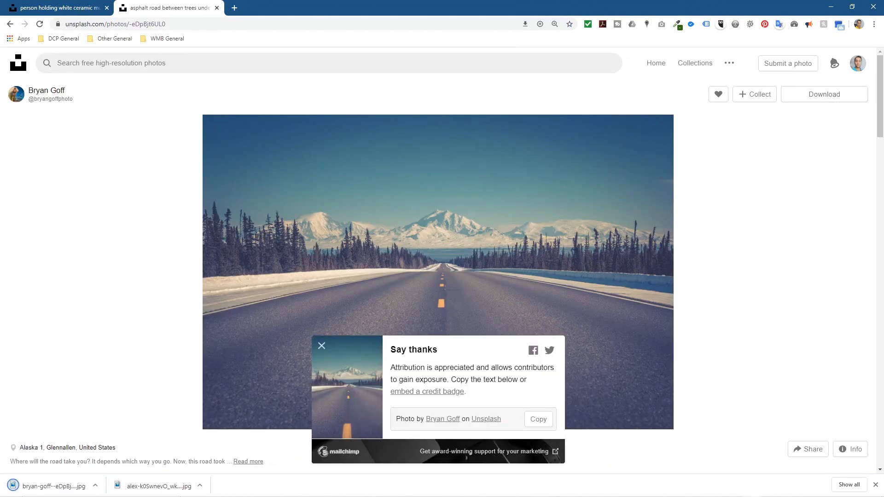
pyautogui.click(235, 8)
pyautogui.write('https://unsplash.com/photos/R5SrmZPoO40')
pyautogui.press('Return')
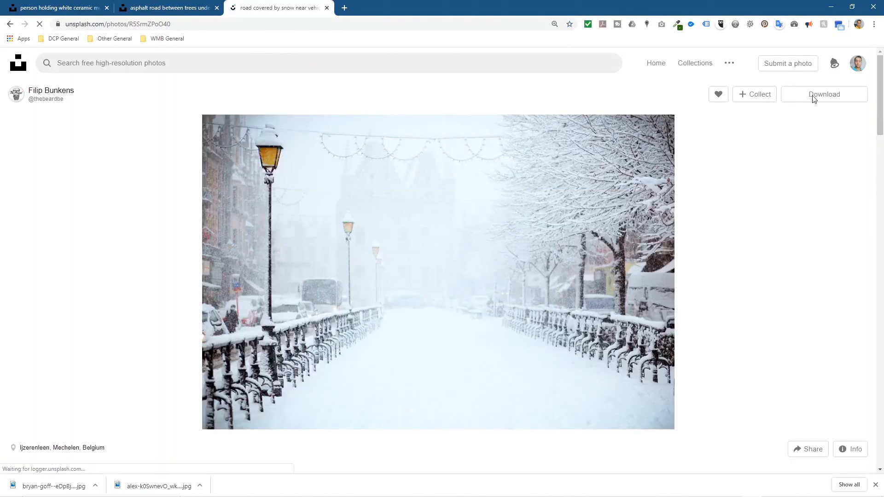
pyautogui.click(813, 99)
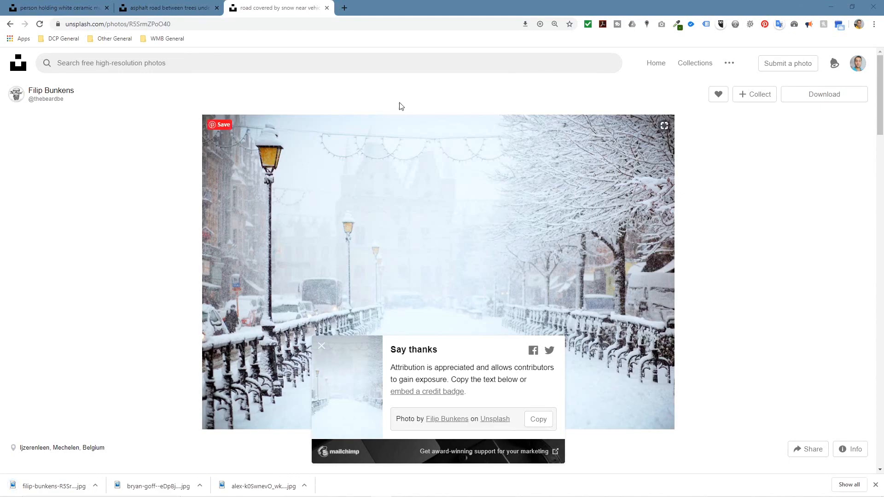
pyautogui.hotkey('ctrl', 't')
pyautogui.write('https://unsplash.com/photos/TRhGEGdw-YY')
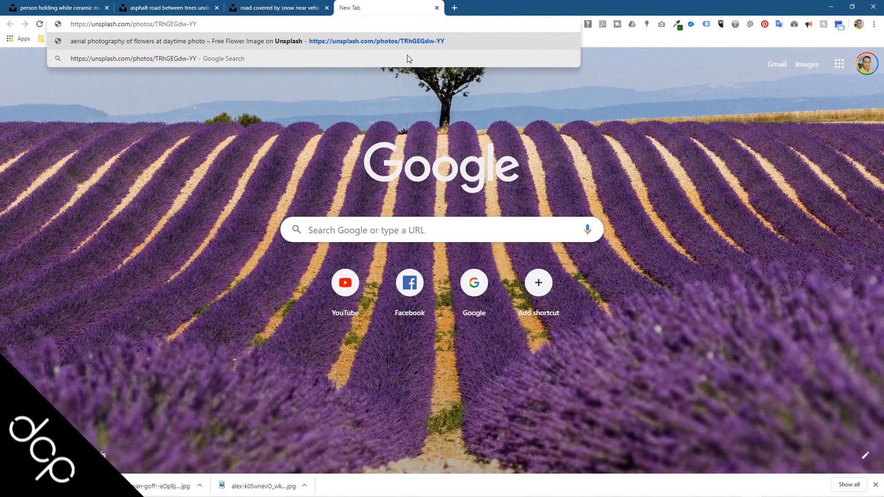
pyautogui.press('Return')
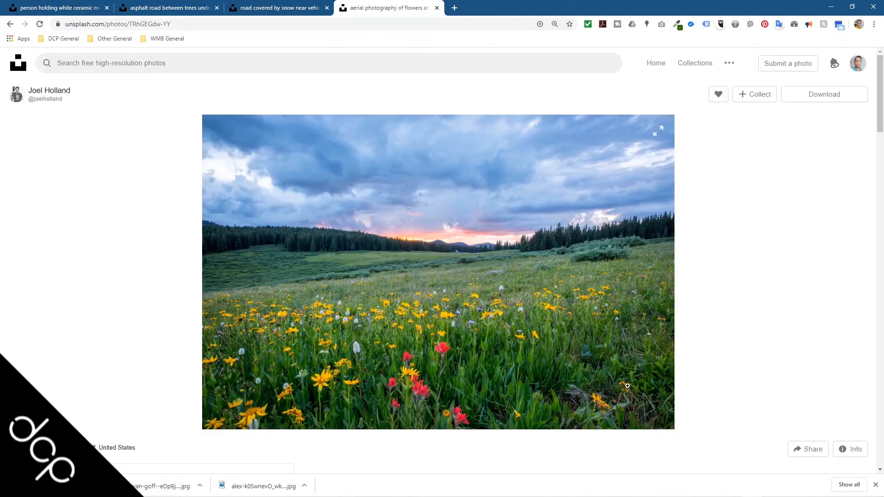
pyautogui.click(817, 96)
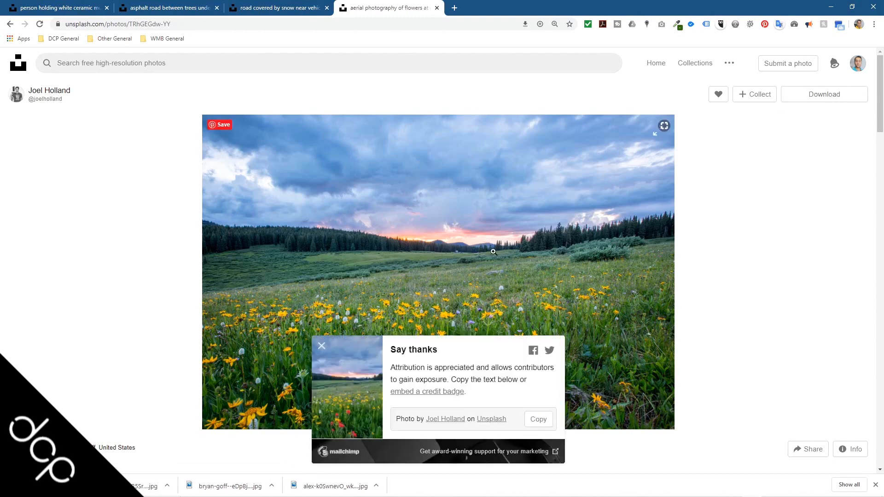
pyautogui.click(321, 345)
# Open the "How to create a Calendar - Microsoft Word" folder beside the browser and delete its existing images folder.
pyautogui.moveTo(596, 5); pyautogui.dragTo(0, 74)
pyautogui.doubleClick(857, 18)
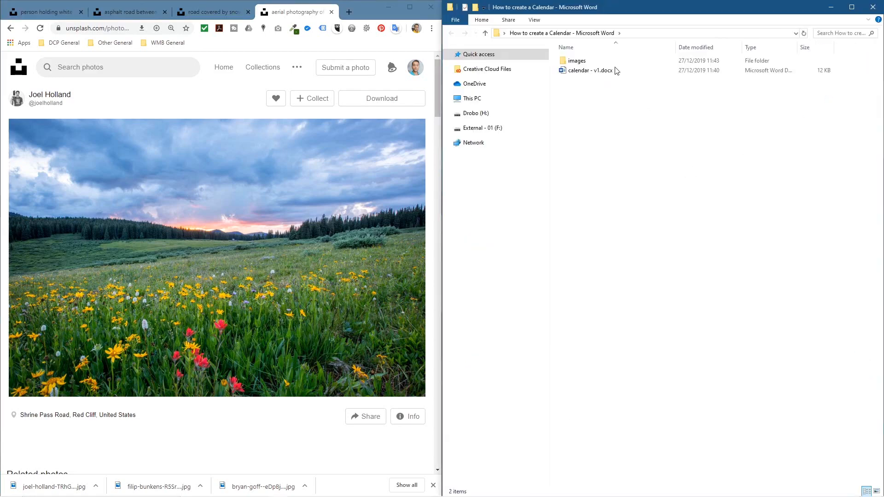
pyautogui.click(593, 61)
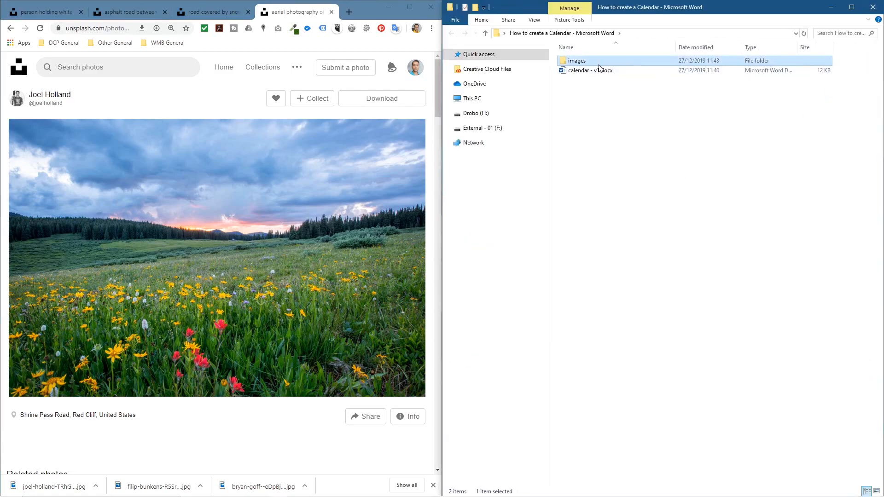
pyautogui.press('Delete')
# Create a new folder named images in the calendar project folder and open it.
pyautogui.rightClick(594, 102)
pyautogui.moveTo(574, 222)
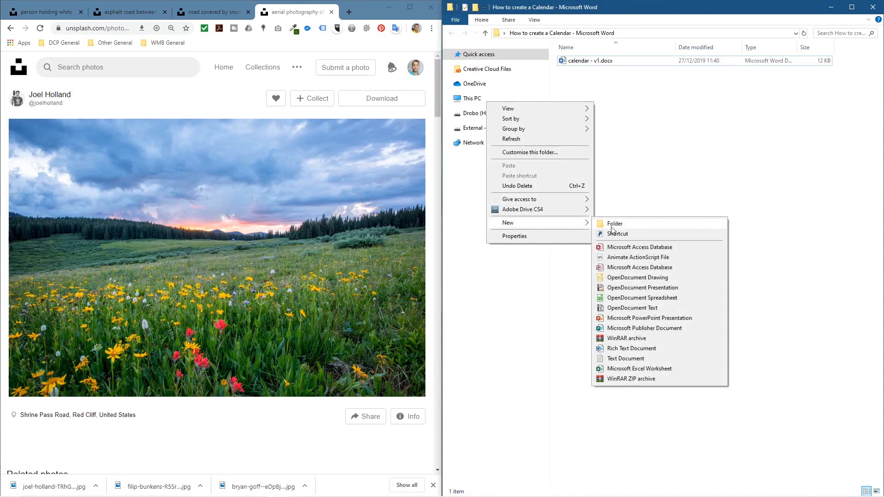
pyautogui.click(613, 225)
pyautogui.write('images')
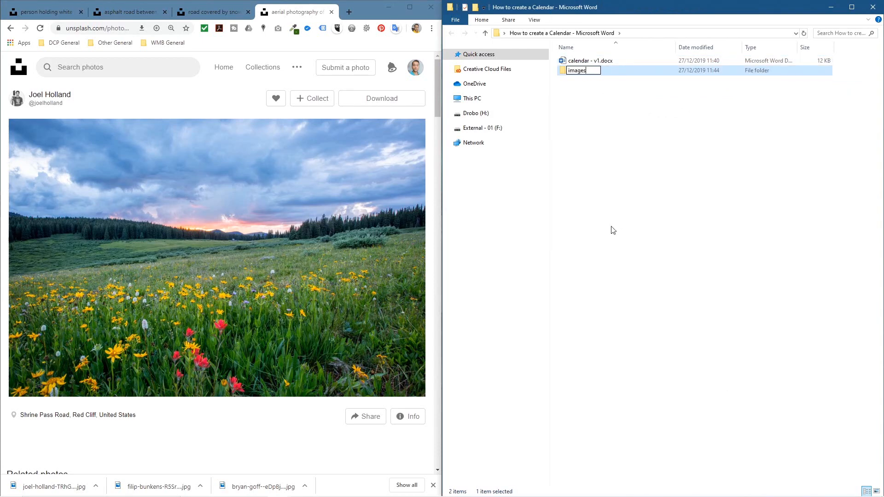
pyautogui.press('Return')
pyautogui.press('Return')
# Copy the four downloaded photos from the browser's downloads into the images folder, widening the browser window to reach the last one.
pyautogui.moveTo(262, 485); pyautogui.dragTo(634, 336)
pyautogui.moveTo(179, 482); pyautogui.dragTo(635, 337)
pyautogui.moveTo(54, 486); pyautogui.dragTo(533, 357)
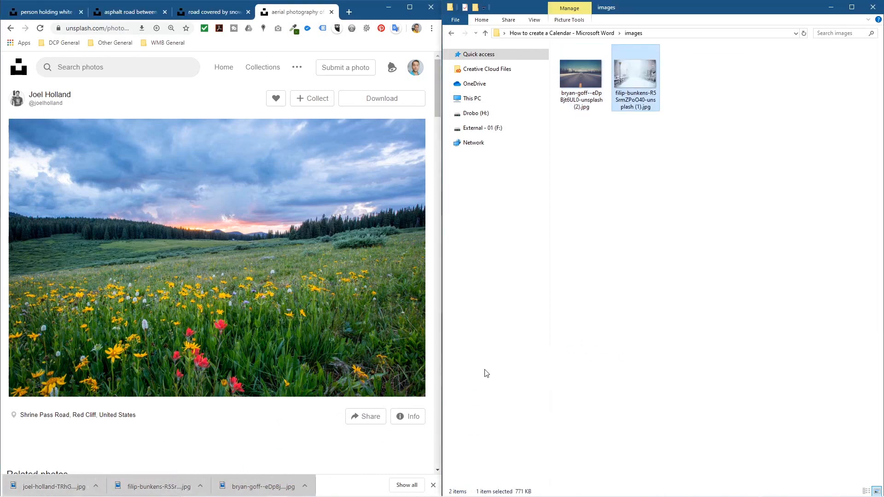
pyautogui.moveTo(443, 350); pyautogui.dragTo(548, 341)
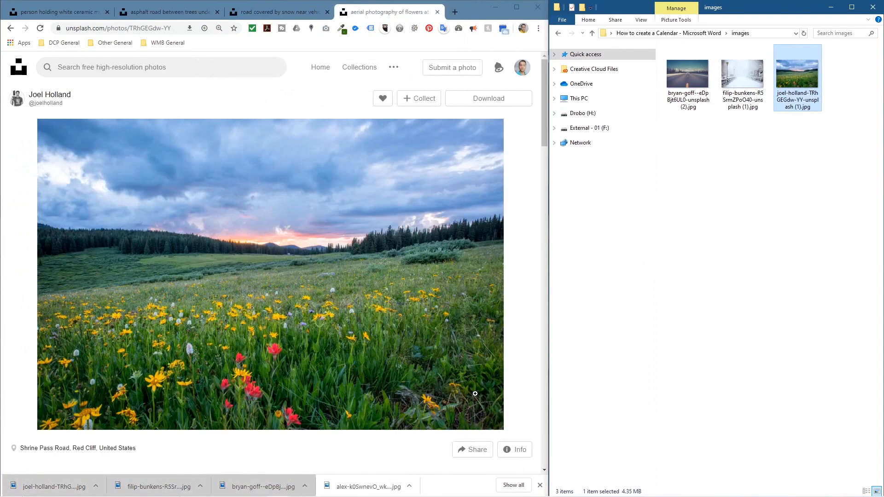
pyautogui.moveTo(378, 491); pyautogui.dragTo(761, 263)
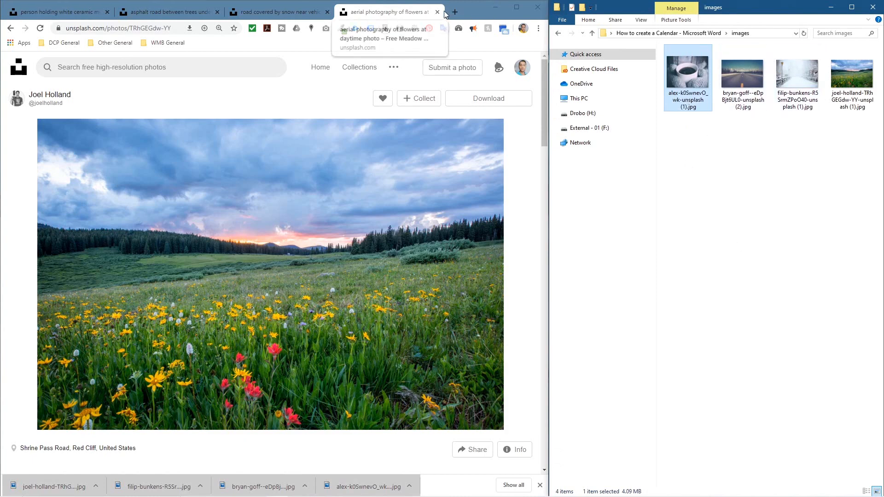
# Return to the Unsplash home page and search its photos for "widllife".
pyautogui.click(112, 68)
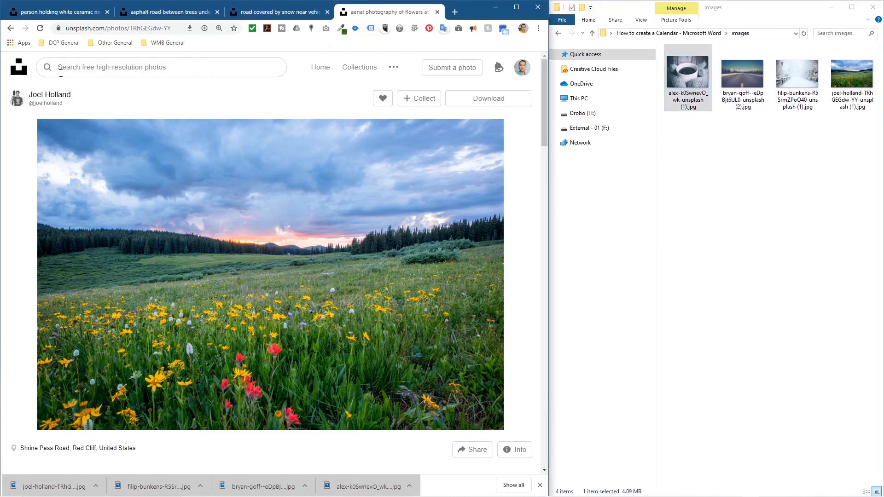
pyautogui.click(22, 73)
pyautogui.click(236, 281)
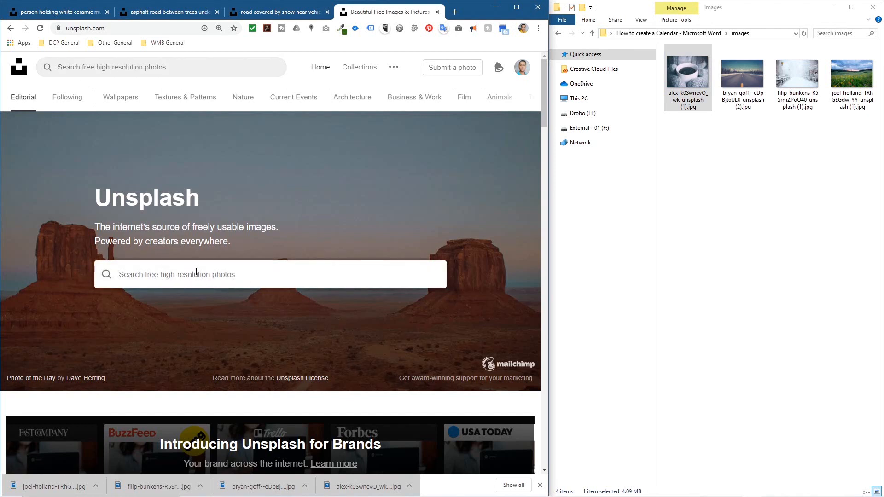
pyautogui.write('widlife')
pyautogui.press('Return')
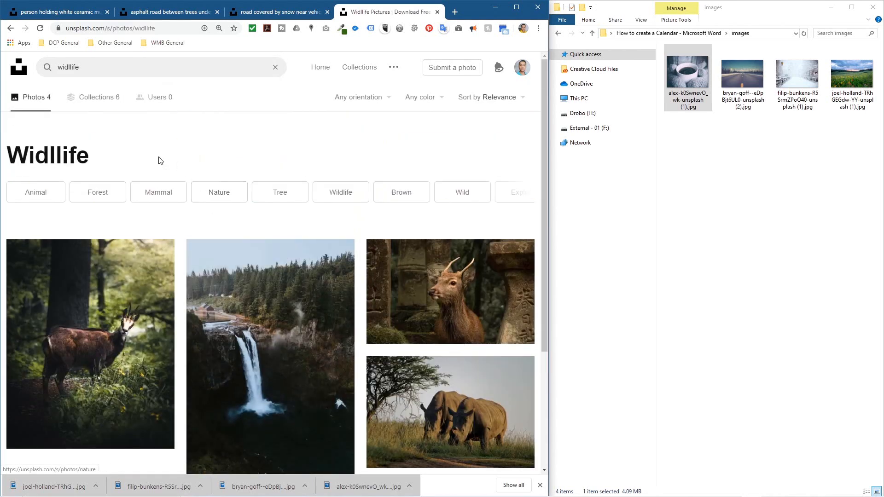
pyautogui.moveTo(77, 68); pyautogui.dragTo(27, 60)
pyautogui.hotkey('ctrl', 'a')
pyautogui.write('sumer')
pyautogui.press('Return')
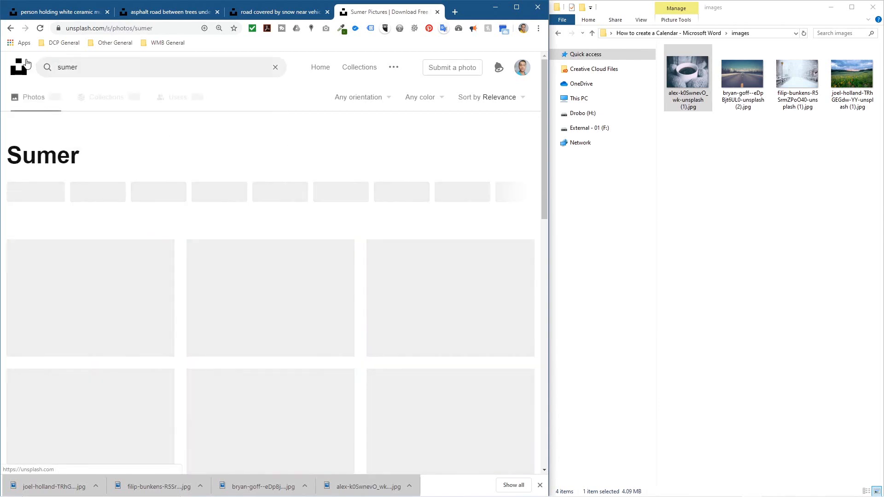
# Search Unsplash for "summer" and browse the photo results.
pyautogui.doubleClick(73, 69)
pyautogui.write('summer')
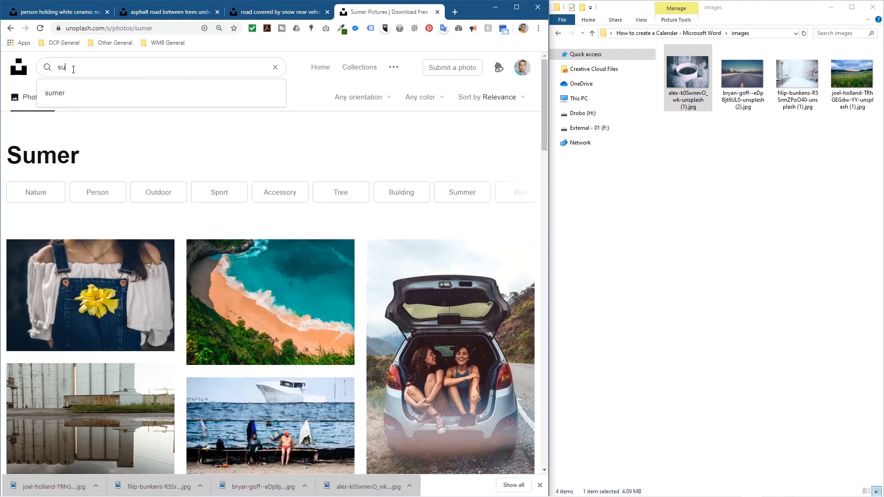
pyautogui.press('Return')
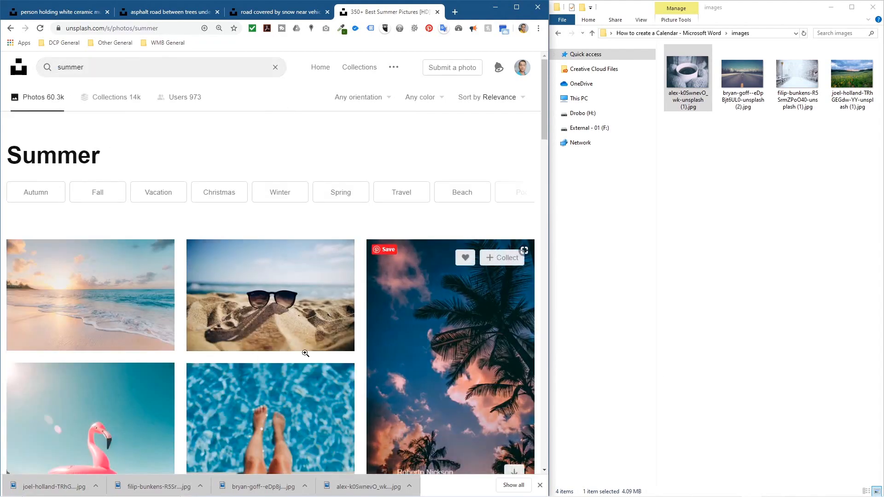
pyautogui.scroll(-10, 313, 299)
pyautogui.scroll(10, 319, 293)
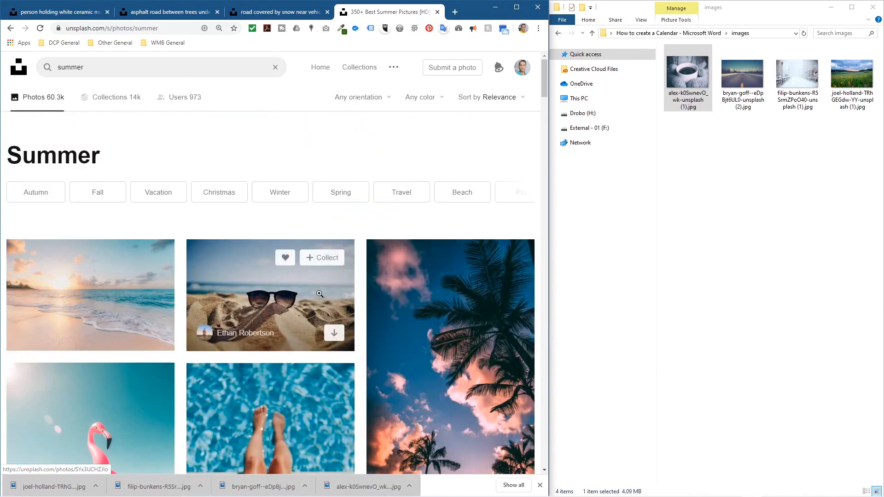
# Close the browser and rename the coffee mug photo in the images folder to 01.
pyautogui.click(537, 8)
pyautogui.click(777, 152)
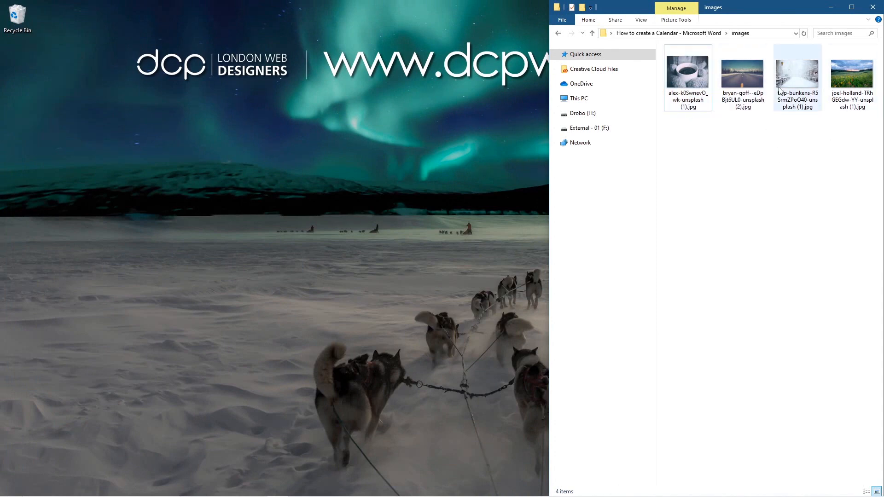
pyautogui.click(842, 81)
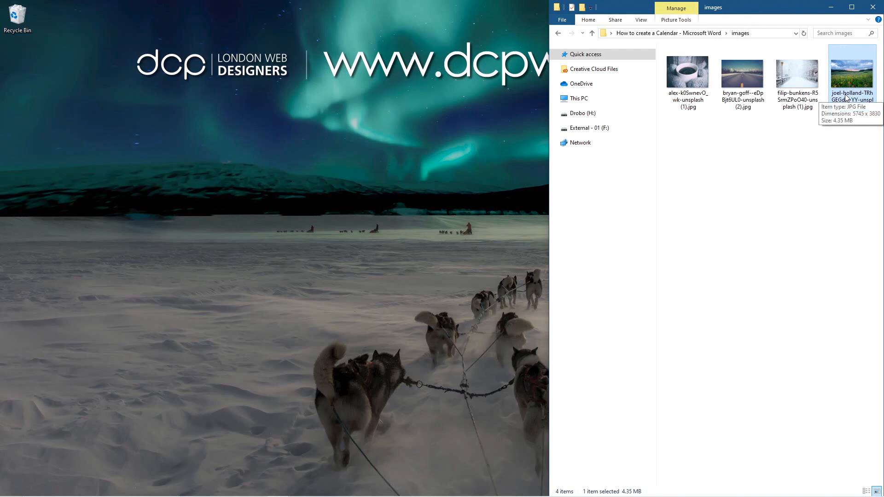
pyautogui.click(688, 104)
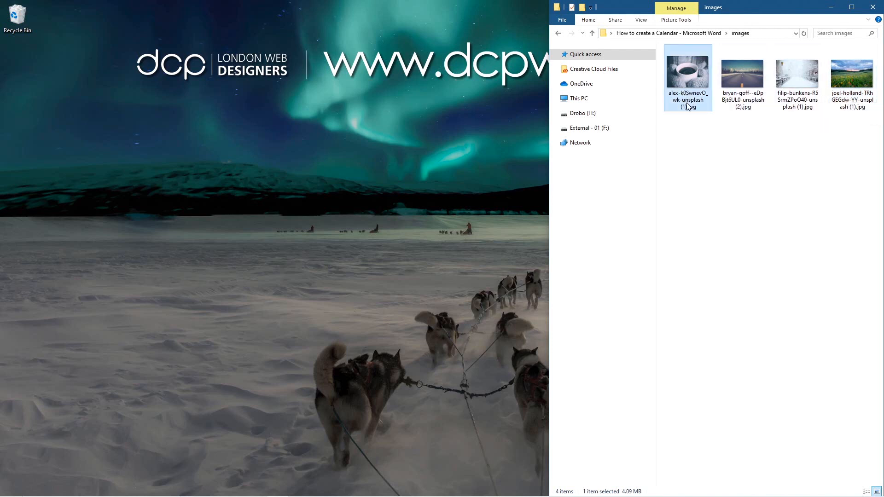
pyautogui.click(688, 106)
pyautogui.click(761, 173)
pyautogui.click(685, 102)
pyautogui.press('F2')
pyautogui.write('01')
pyautogui.click(740, 111)
# Try renaming the road photo as 02 and the snowy trees photo as 03, and undo both renames.
pyautogui.click(747, 93)
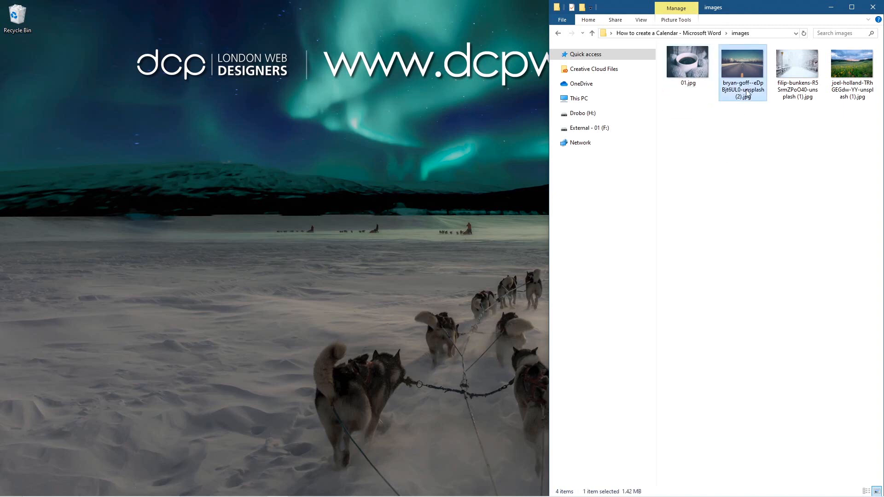
pyautogui.press('F2')
pyautogui.write('02')
pyautogui.click(800, 94)
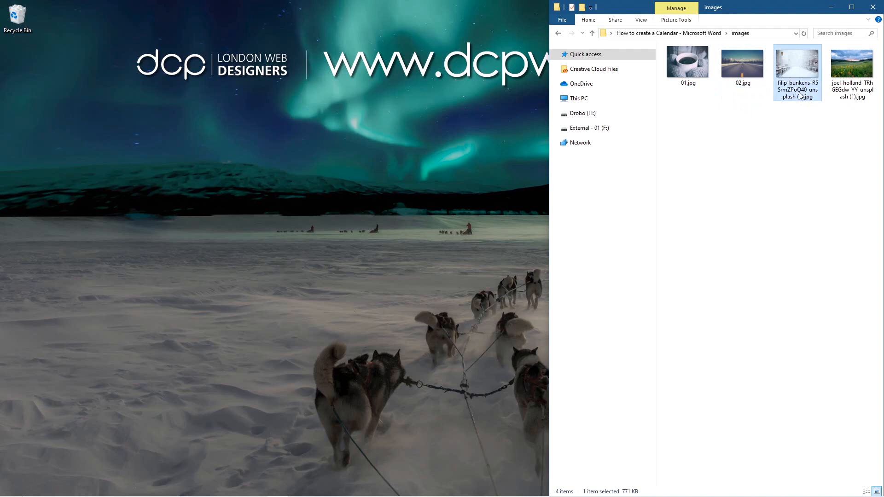
pyautogui.press('F2')
pyautogui.write('03')
pyautogui.click(801, 154)
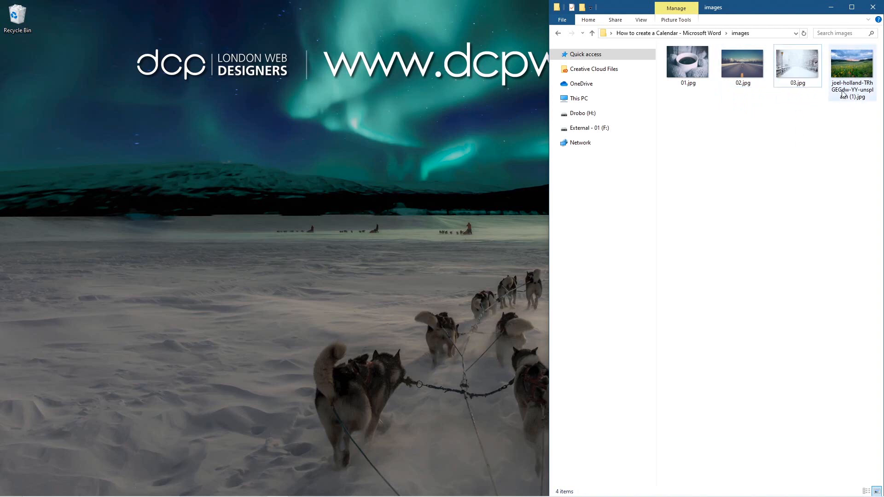
pyautogui.click(799, 87)
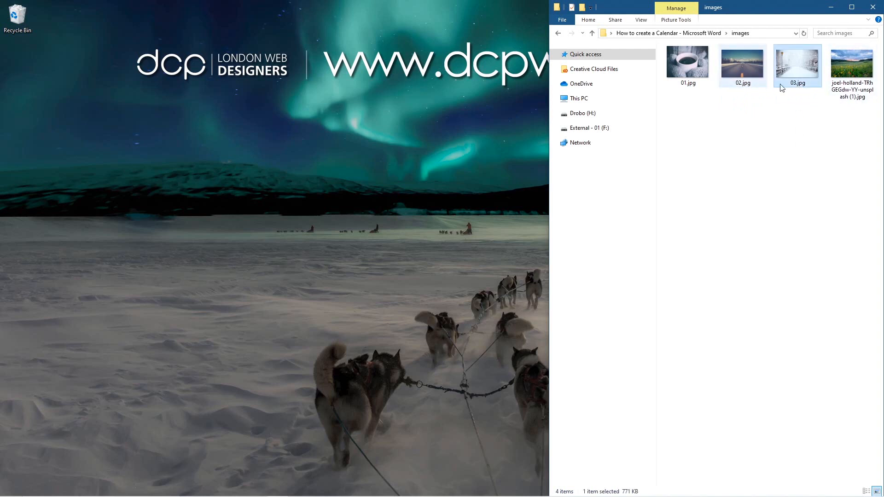
pyautogui.hotkey('ctrl', 'z')
pyautogui.hotkey('ctrl', 'z')
# Rename the road photo in the images folder as 03.
pyautogui.click(746, 90)
pyautogui.click(736, 89)
pyautogui.write('02')
pyautogui.click(771, 156)
pyautogui.click(739, 86)
pyautogui.click(738, 86)
pyautogui.write('03')
# Rename the snowy trees photo as 02 and the green field photo as 04.
pyautogui.click(800, 87)
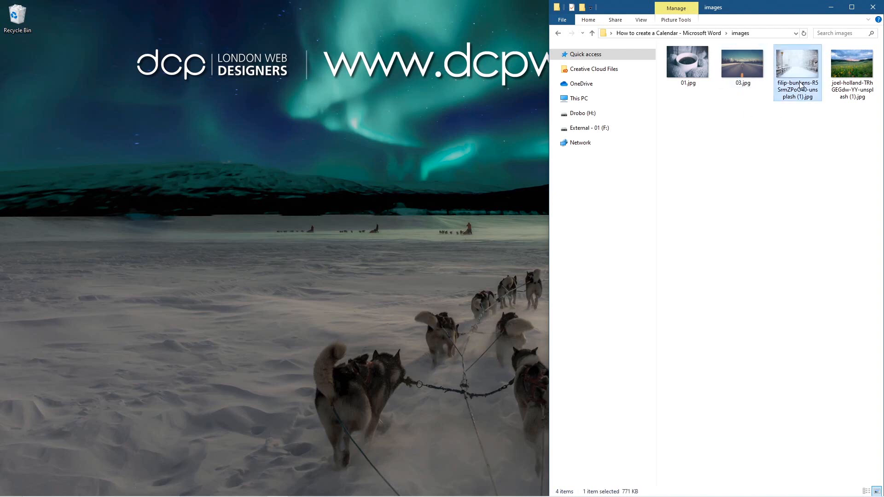
pyautogui.click(801, 87)
pyautogui.write('02')
pyautogui.click(852, 95)
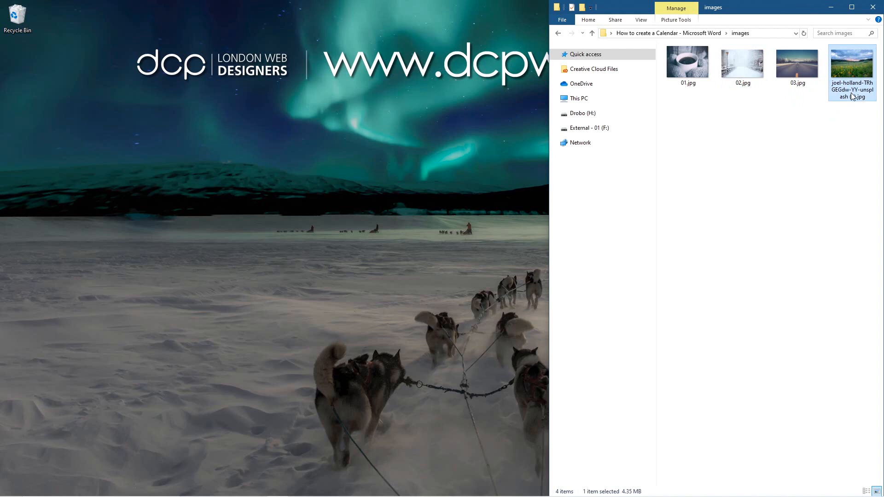
pyautogui.click(852, 96)
pyautogui.write('04')
pyautogui.press('Return')
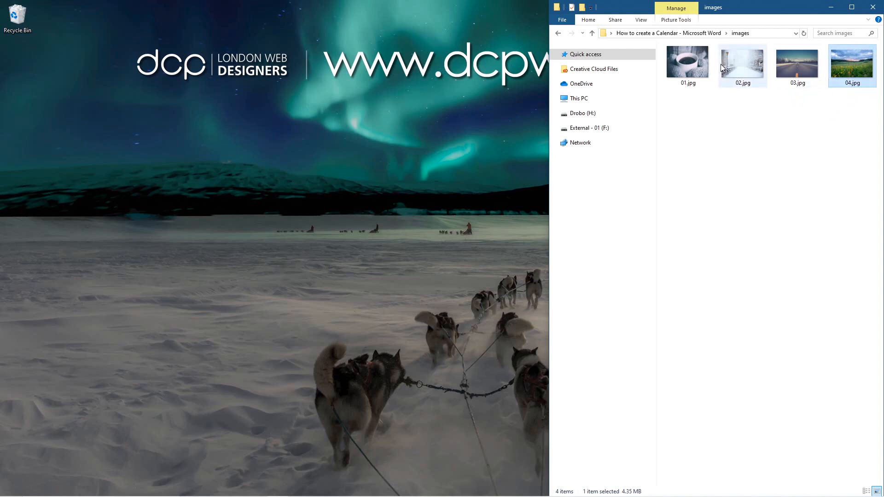
# Check the order of the numbered photos 01 to 04 in the images folder.
pyautogui.click(692, 69)
pyautogui.click(740, 71)
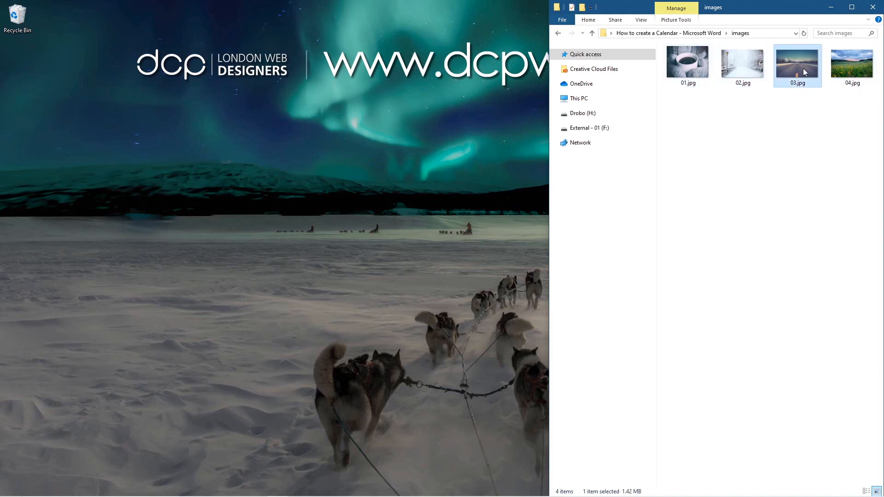
pyautogui.click(803, 68)
pyautogui.click(838, 78)
pyautogui.click(794, 160)
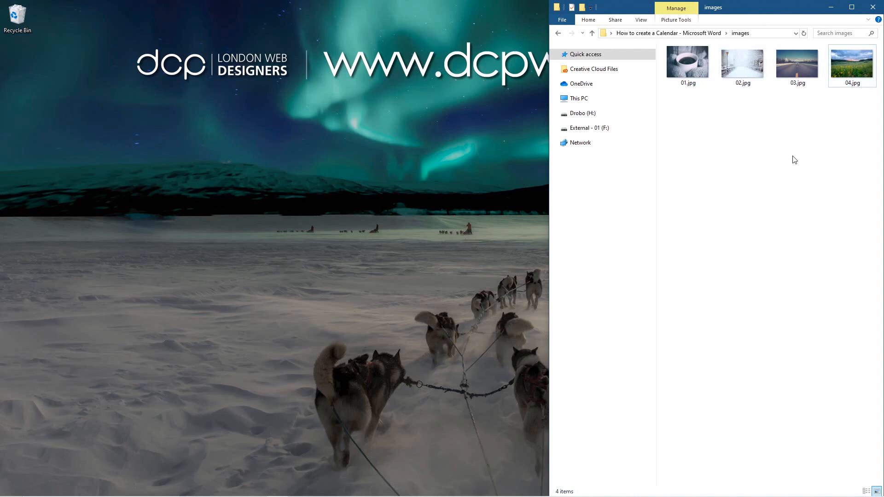
pyautogui.click(685, 62)
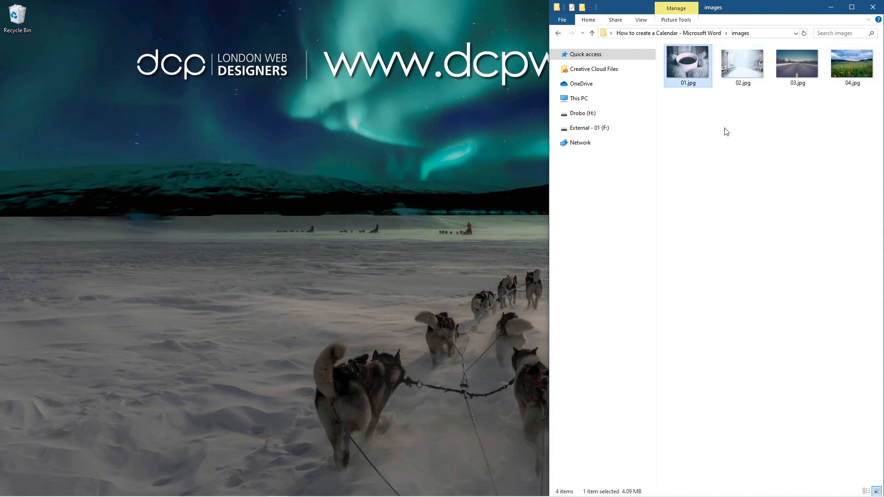
pyautogui.click(739, 74)
pyautogui.click(797, 75)
pyautogui.click(855, 76)
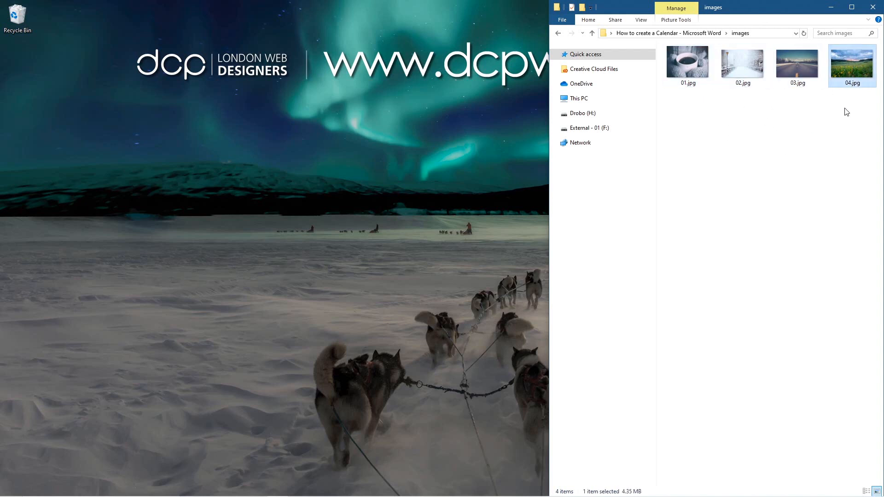
pyautogui.click(697, 75)
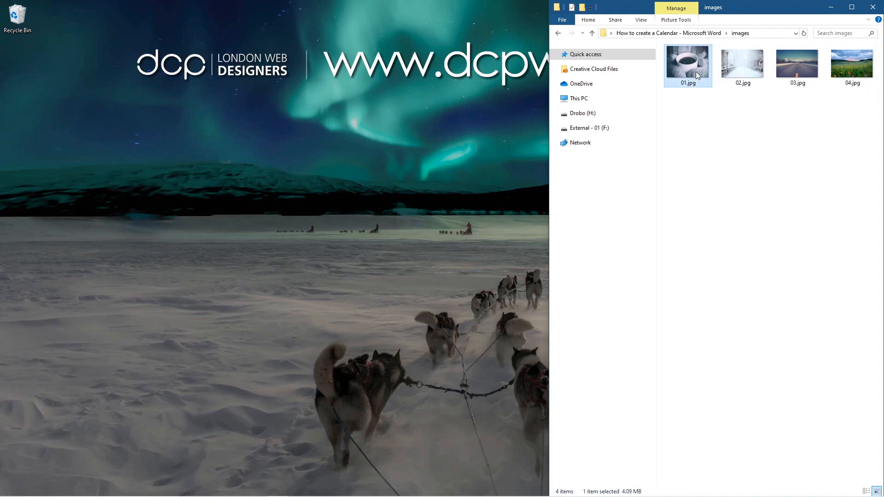
# Show the images folder as a detailed list, widen its window to about half the screen and narrow the Name, Date and Type columns.
pyautogui.click(865, 491)
pyautogui.moveTo(546, 142); pyautogui.dragTo(240, 147)
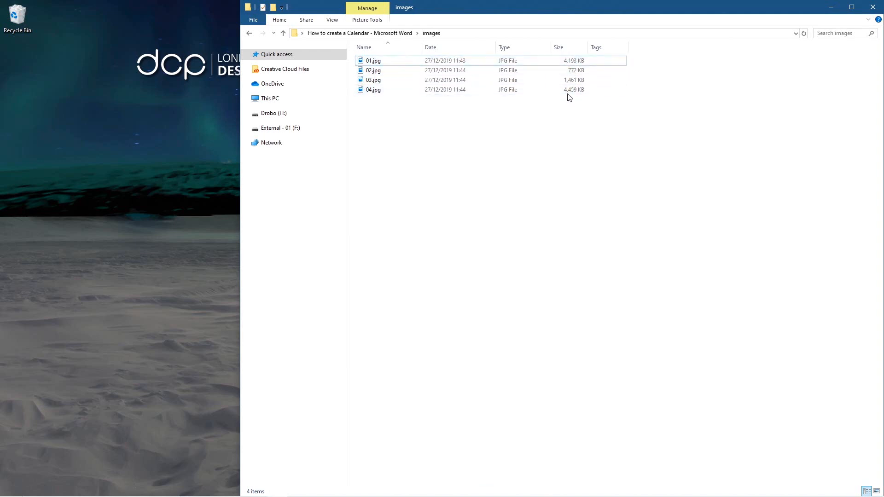
pyautogui.moveTo(237, 173); pyautogui.dragTo(452, 180)
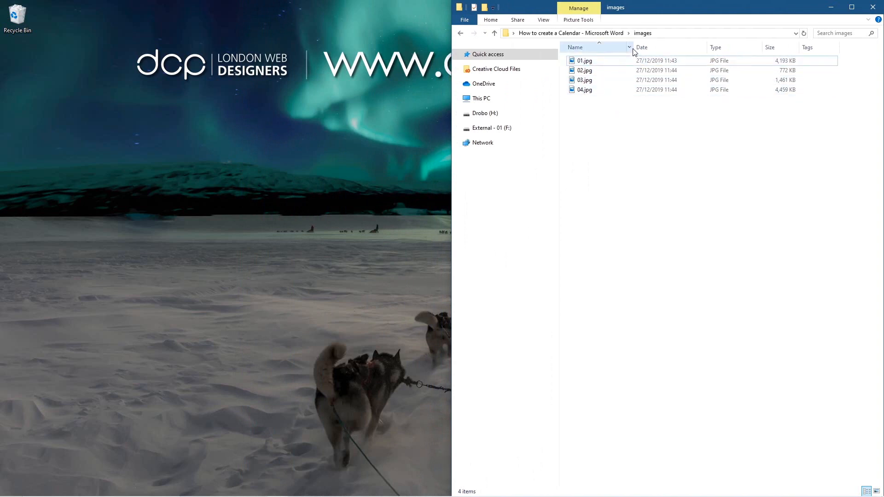
pyautogui.moveTo(635, 43); pyautogui.dragTo(597, 43)
pyautogui.moveTo(669, 46); pyautogui.dragTo(644, 46)
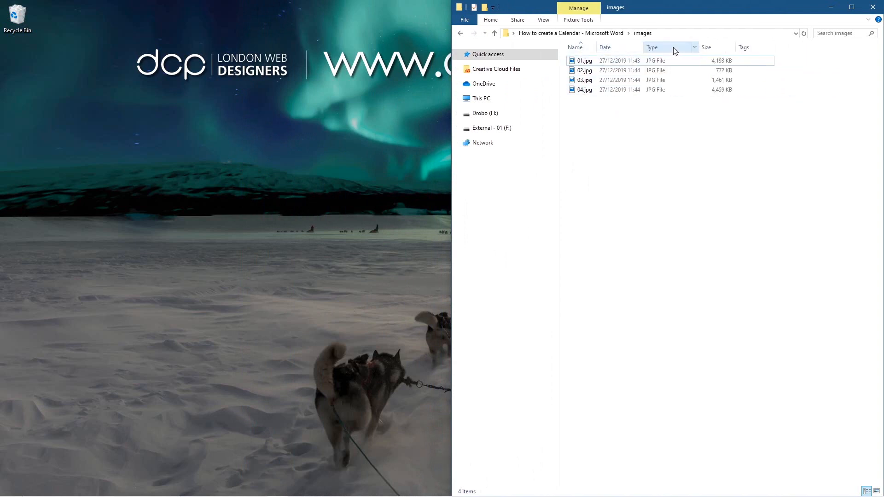
pyautogui.moveTo(698, 47); pyautogui.dragTo(679, 46)
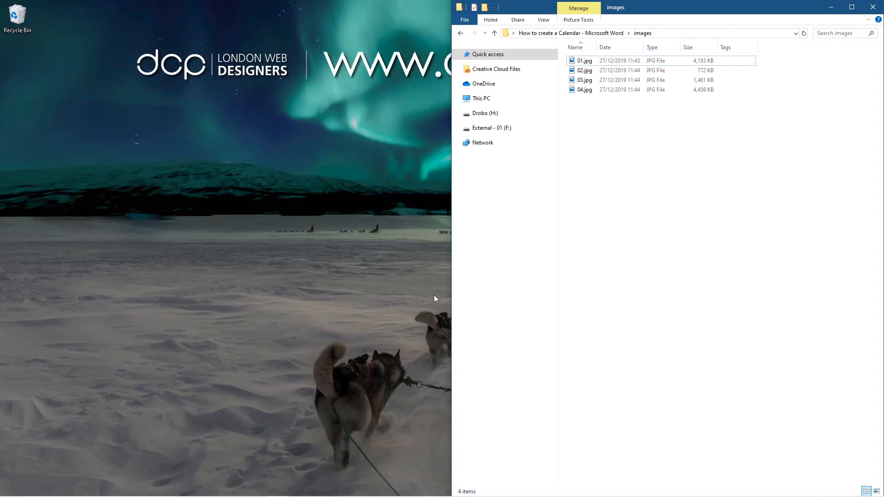
# Switch to GIMP and start a new image, setting its height to 800 px.
pyautogui.press('super')
pyautogui.press('super')
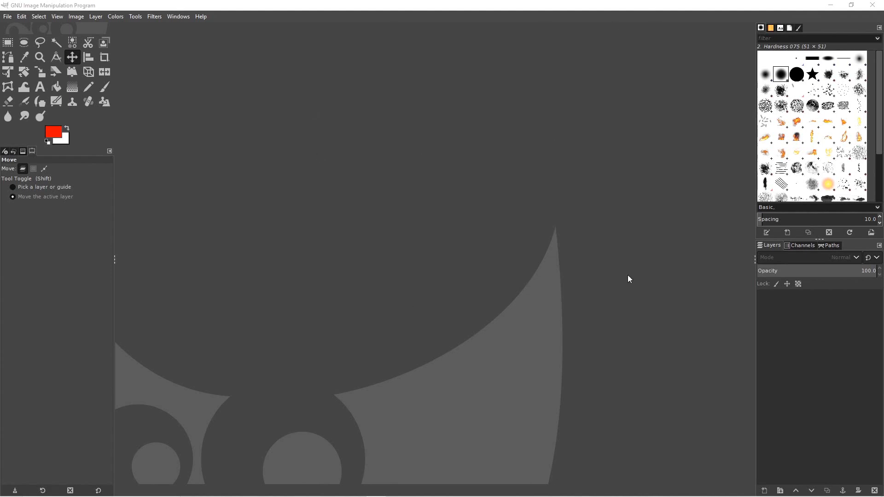
pyautogui.click(8, 18)
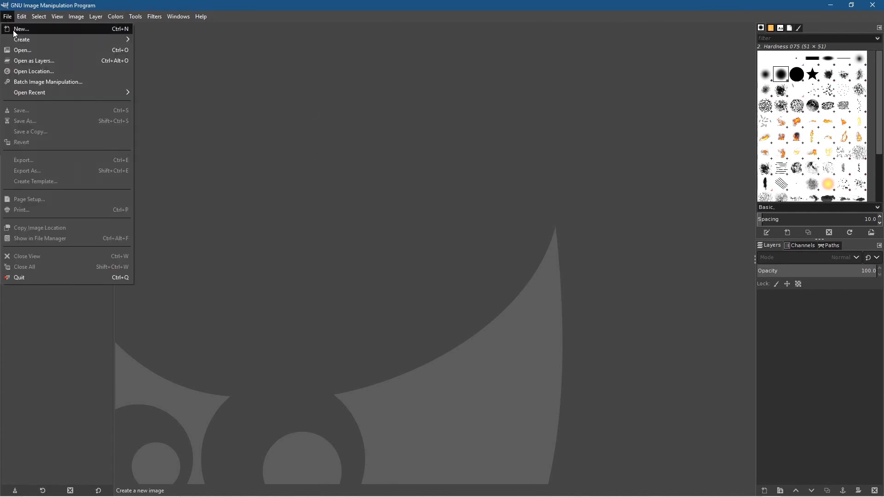
pyautogui.click(22, 31)
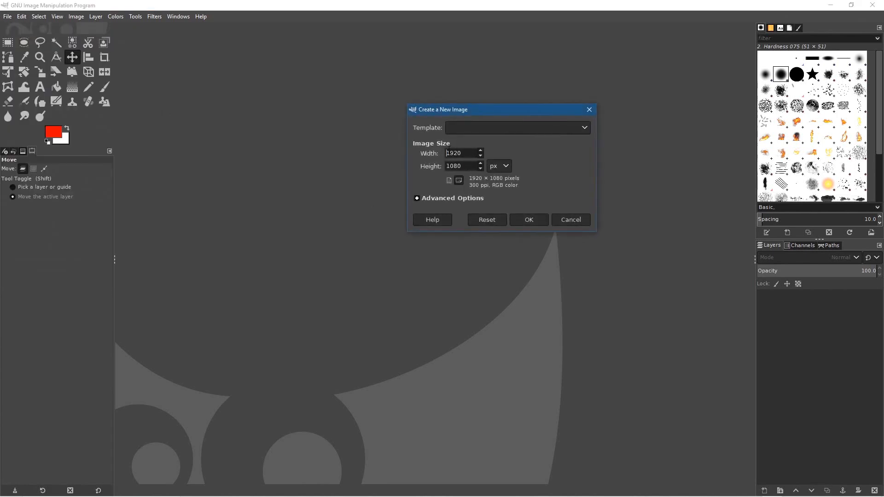
pyautogui.press('Tab')
pyautogui.write('8')
# Set the new image's resolution to 72 pixels/in and its fill to Transparency, and create it.
pyautogui.click(460, 199)
pyautogui.moveTo(487, 211); pyautogui.dragTo(428, 205)
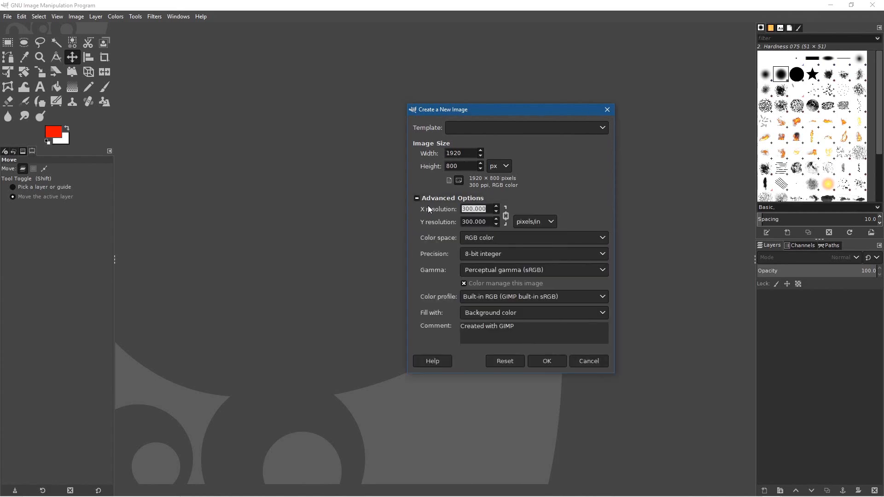
pyautogui.write('72')
pyautogui.click(471, 221)
pyautogui.click(493, 314)
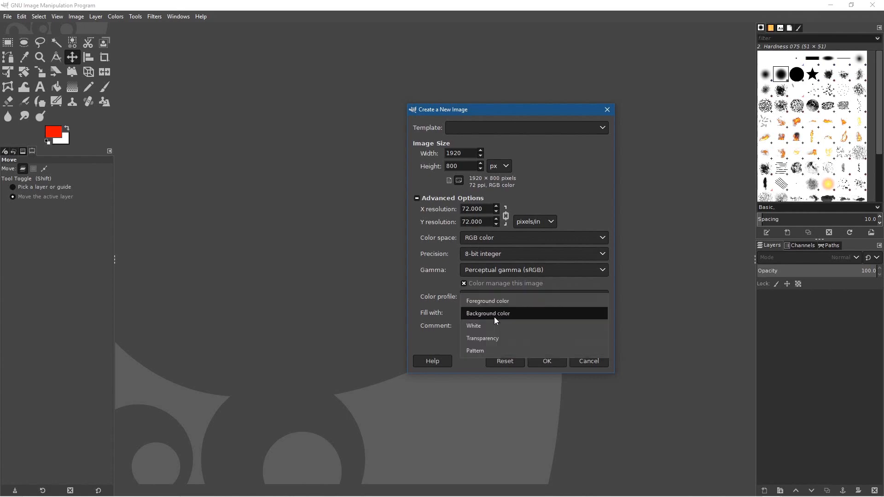
pyautogui.click(482, 347)
pyautogui.click(546, 361)
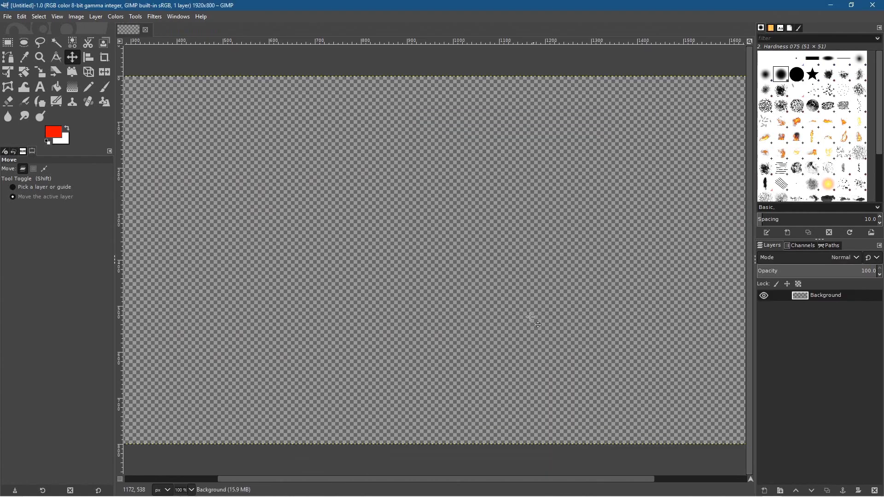
# Bring 01.jpg from the images folder into the new image as a layer.
pyautogui.press('ctrl')
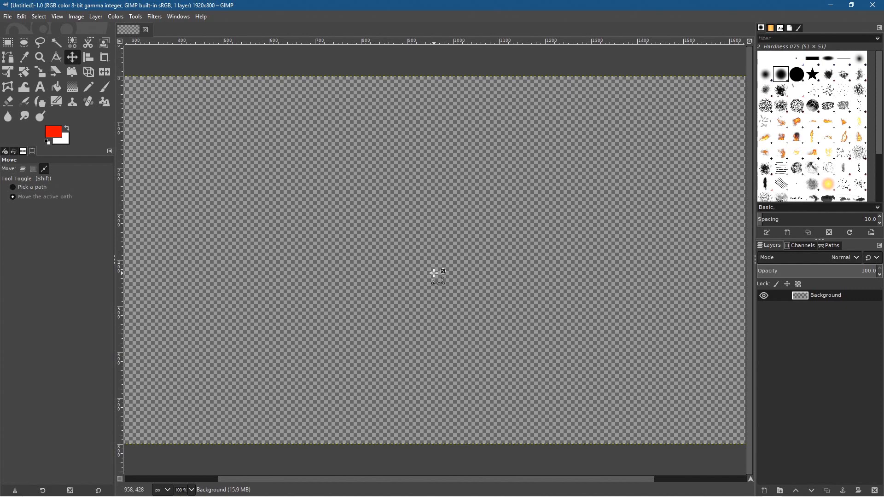
pyautogui.scroll(-3, 433, 273)
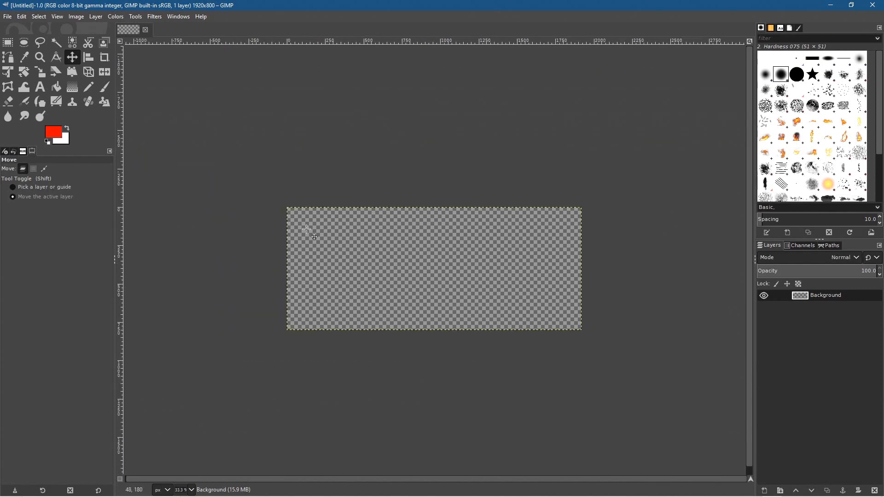
pyautogui.hotkey('alt', 'Tab')
pyautogui.hotkey('alt', 'Tab')
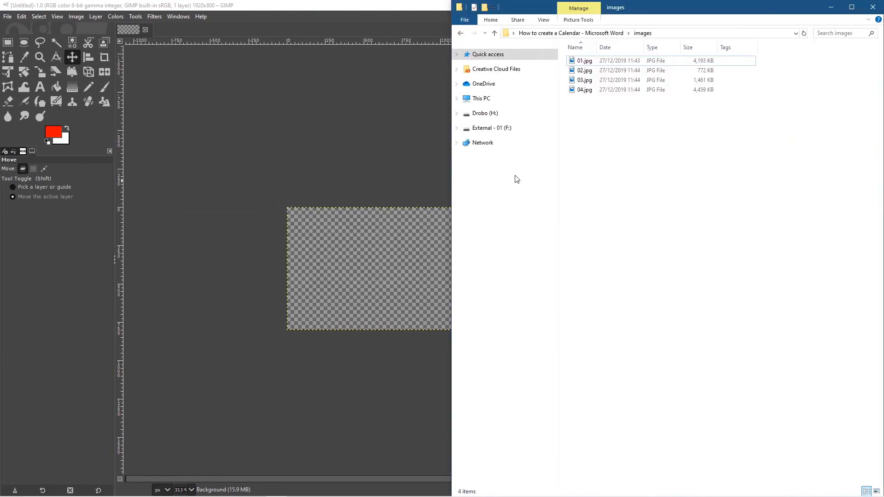
pyautogui.click(582, 61)
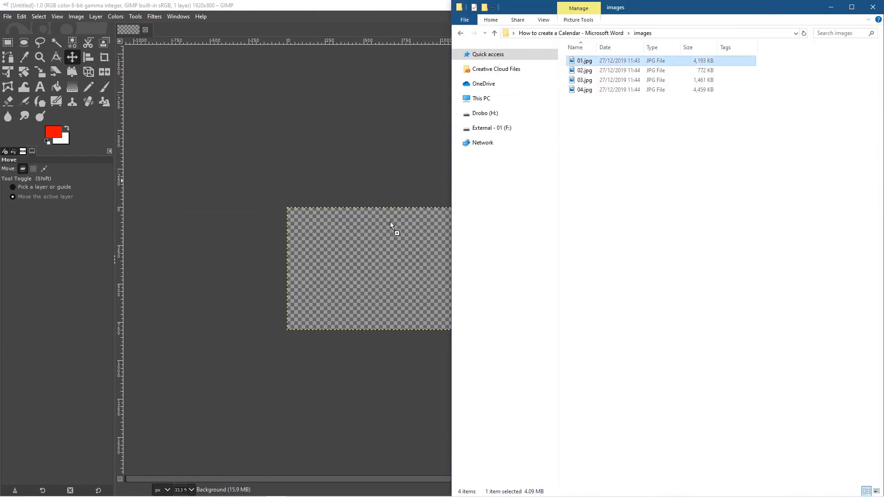
pyautogui.moveTo(390, 222); pyautogui.dragTo(389, 220)
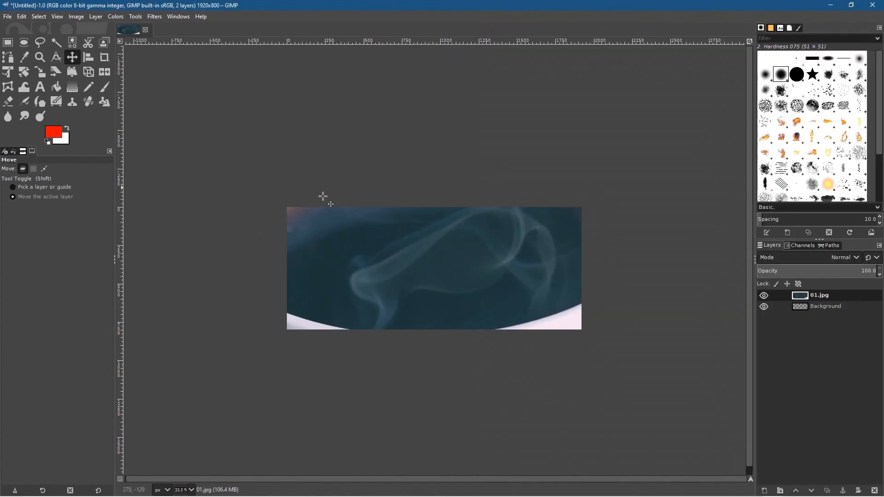
# Lower the opacity of the 01.jpg layer to about 52.5.
pyautogui.scroll(-3, 512, 274)
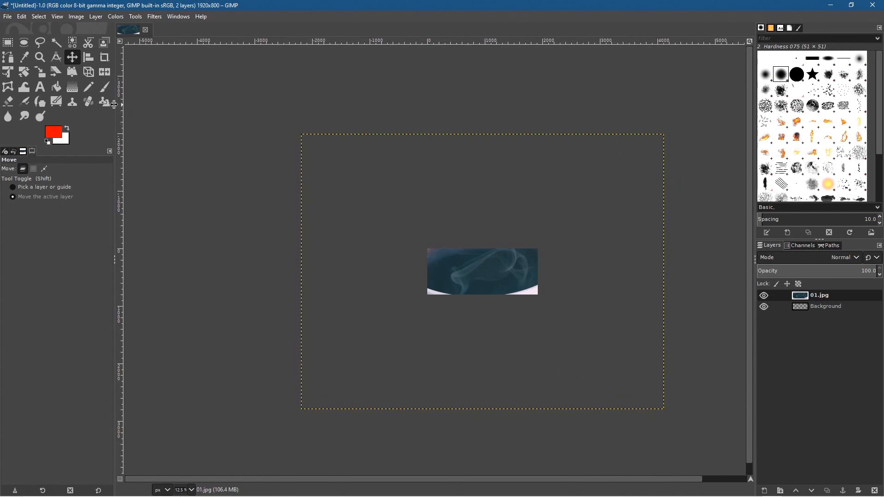
pyautogui.click(823, 271)
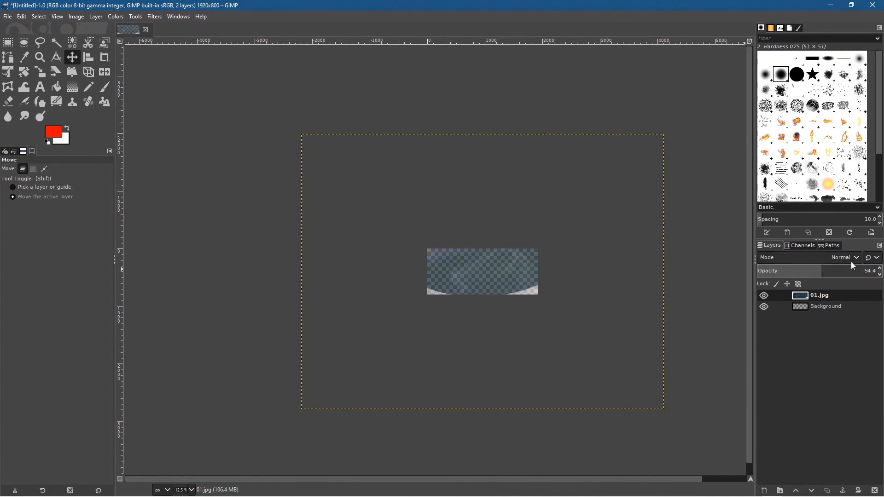
pyautogui.click(820, 271)
# Scale the 01.jpg layer proportionally to about 1990 × 1512 px, positioned so the mug's rim and coffee lie within the canvas.
pyautogui.click(40, 73)
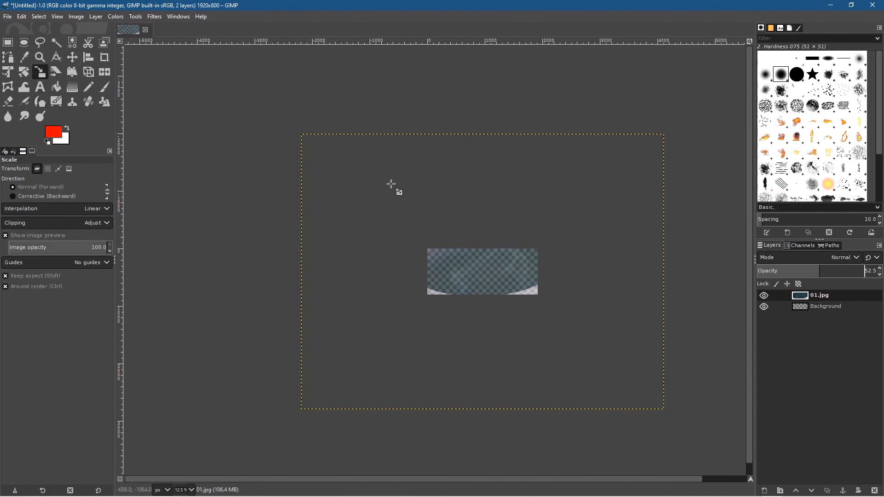
pyautogui.click(378, 164)
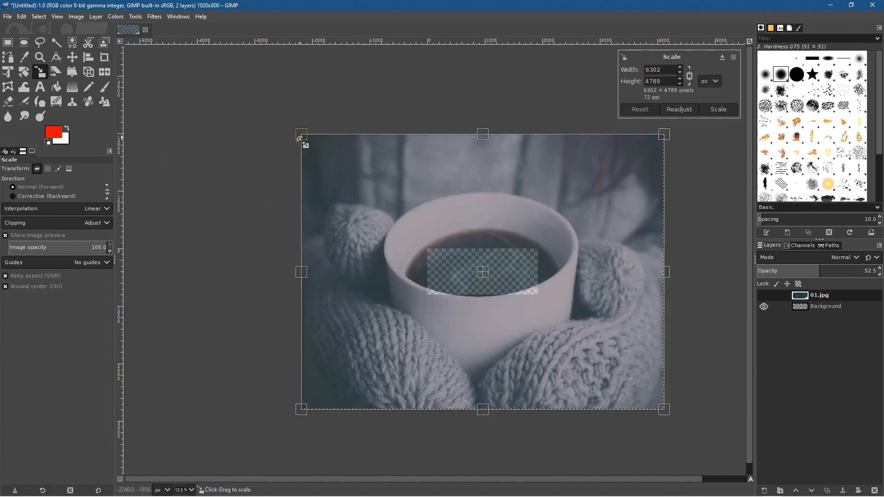
pyautogui.moveTo(335, 166); pyautogui.dragTo(453, 252)
pyautogui.moveTo(579, 266); pyautogui.dragTo(586, 268)
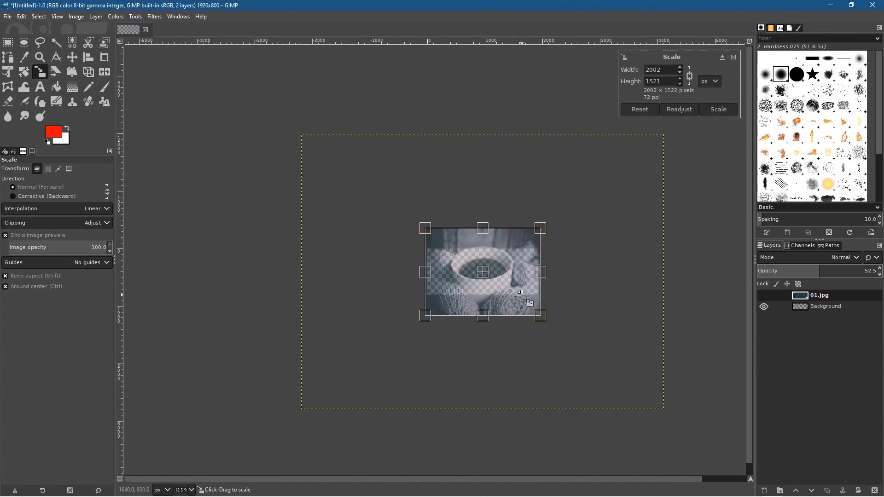
pyautogui.scroll(3, 520, 293)
pyautogui.moveTo(475, 218); pyautogui.dragTo(456, 231)
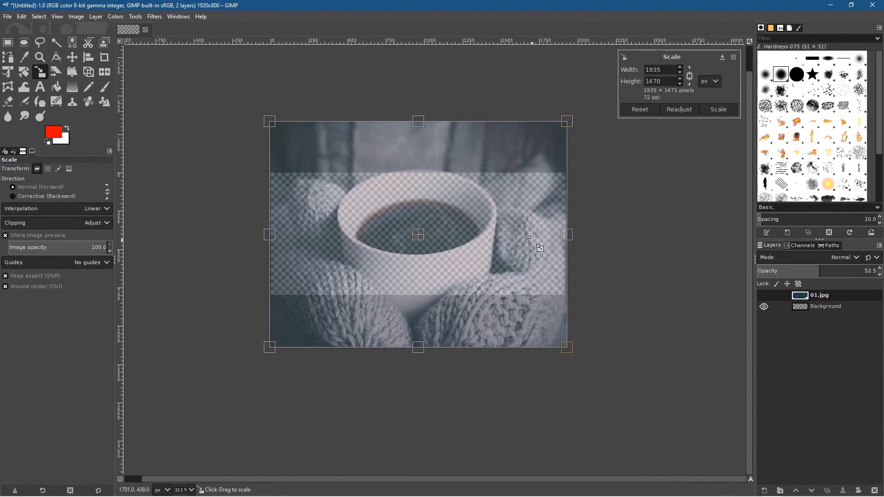
pyautogui.moveTo(473, 230); pyautogui.dragTo(475, 221)
pyautogui.moveTo(421, 231); pyautogui.dragTo(420, 245)
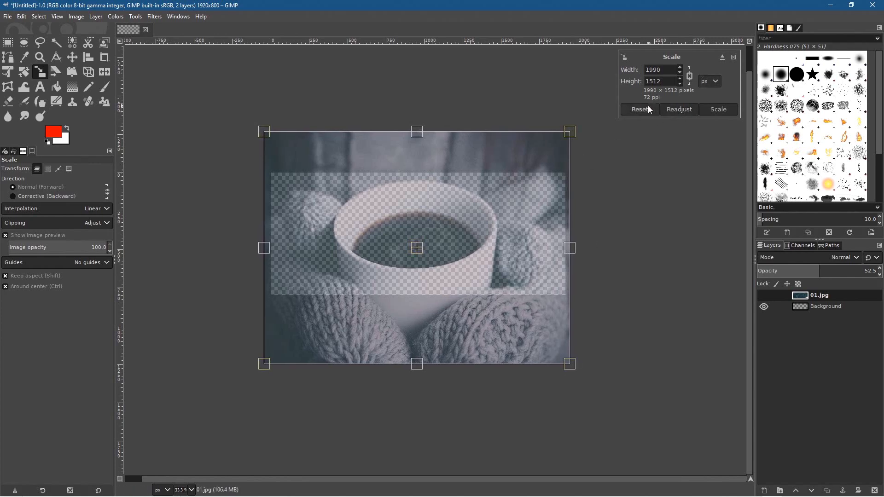
pyautogui.click(719, 110)
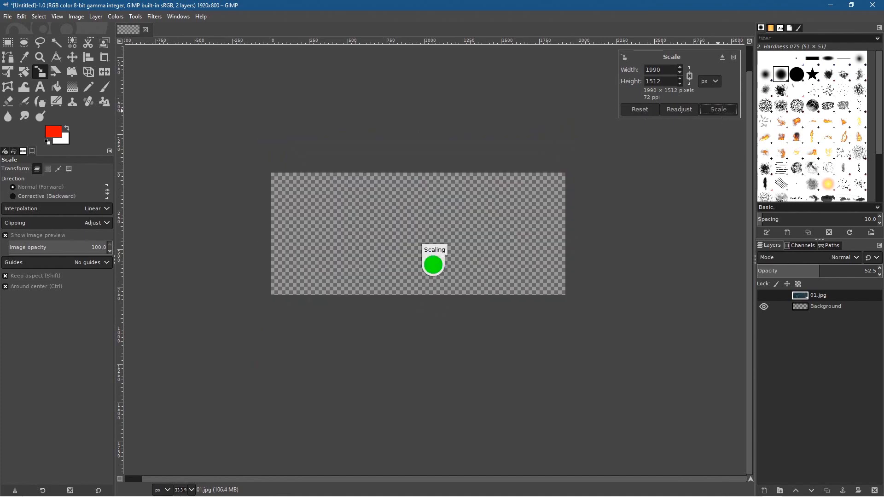
# Restore the 01.jpg layer's opacity to 100.
pyautogui.moveTo(820, 271); pyautogui.dragTo(877, 272)
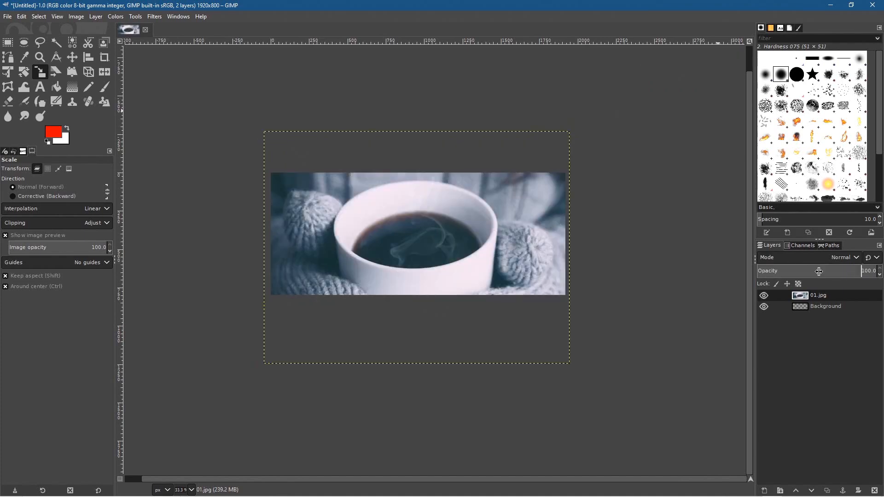
pyautogui.click(7, 17)
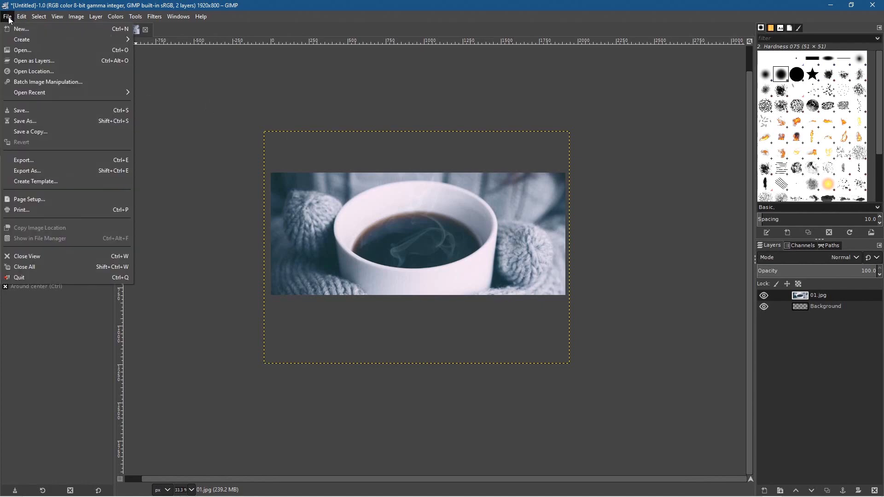
pyautogui.click(32, 122)
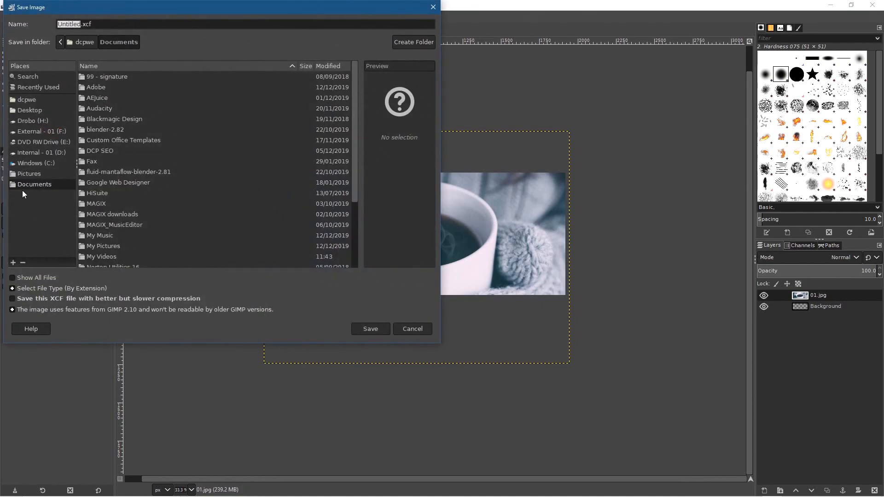
pyautogui.click(32, 110)
pyautogui.click(133, 164)
pyautogui.doubleClick(134, 164)
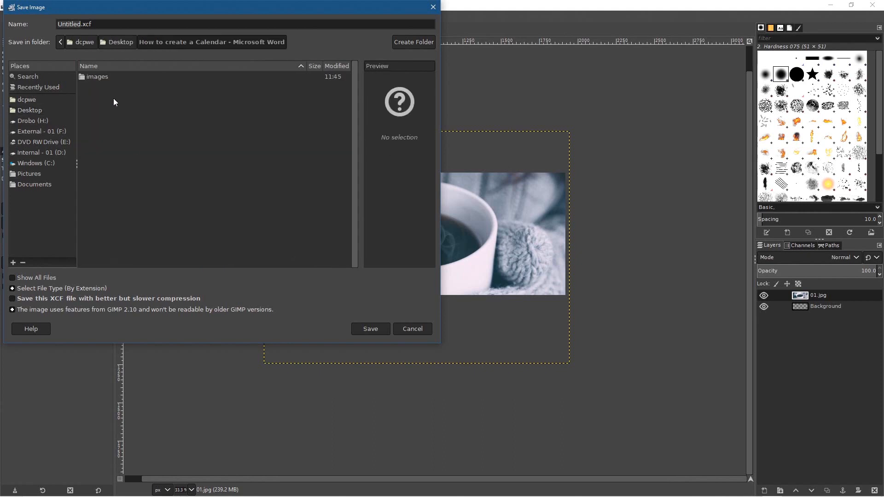
pyautogui.doubleClick(92, 76)
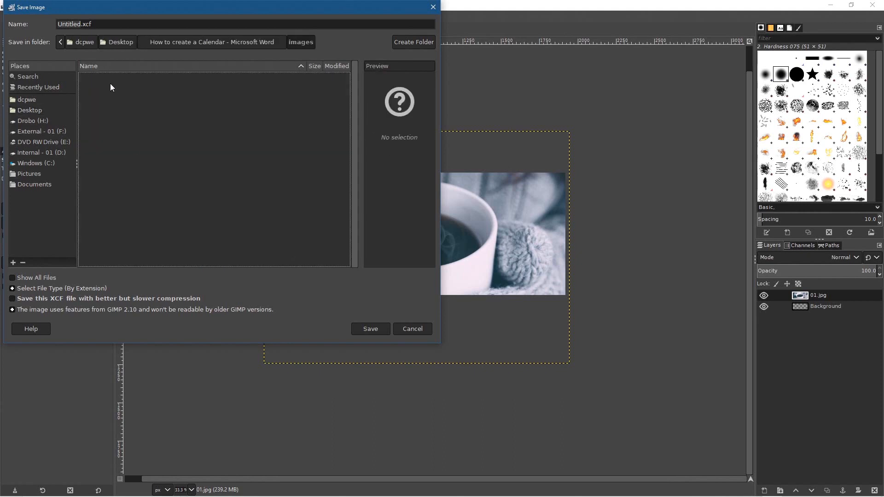
pyautogui.click(433, 7)
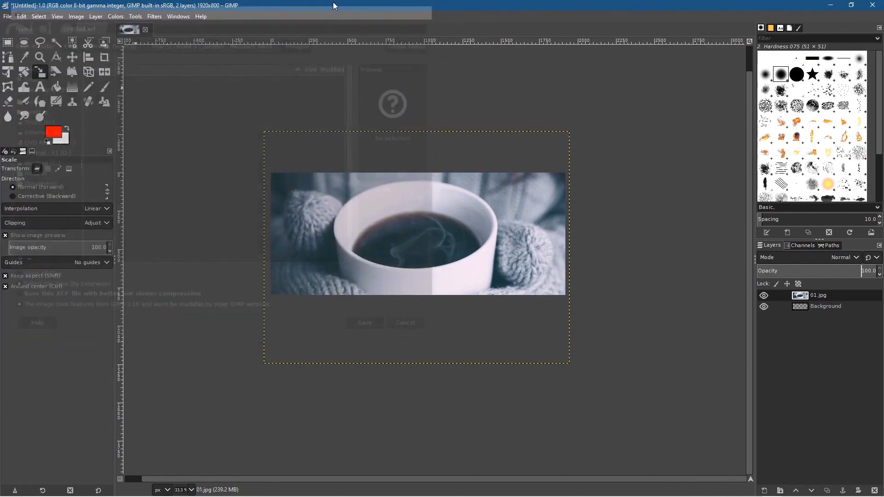
# Export the image as 01a.jpg to the calendar project's images folder on the Desktop, adjusting the JPEG quality.
pyautogui.click(8, 16)
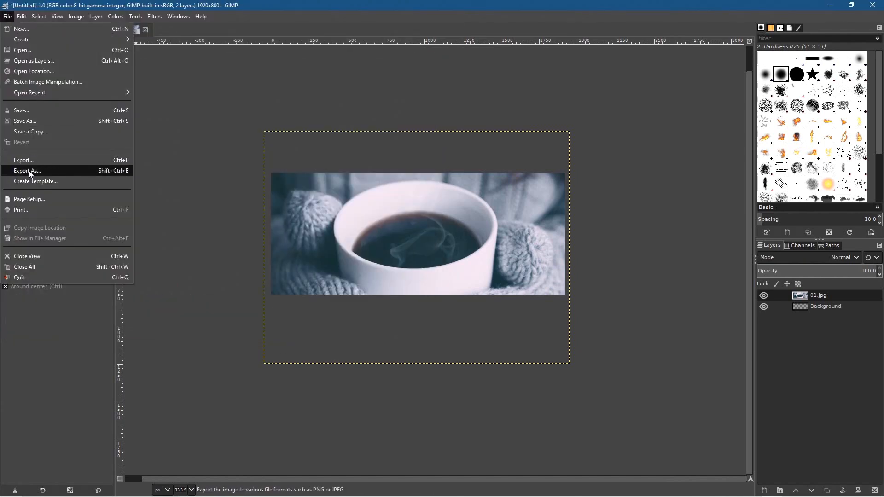
pyautogui.click(29, 171)
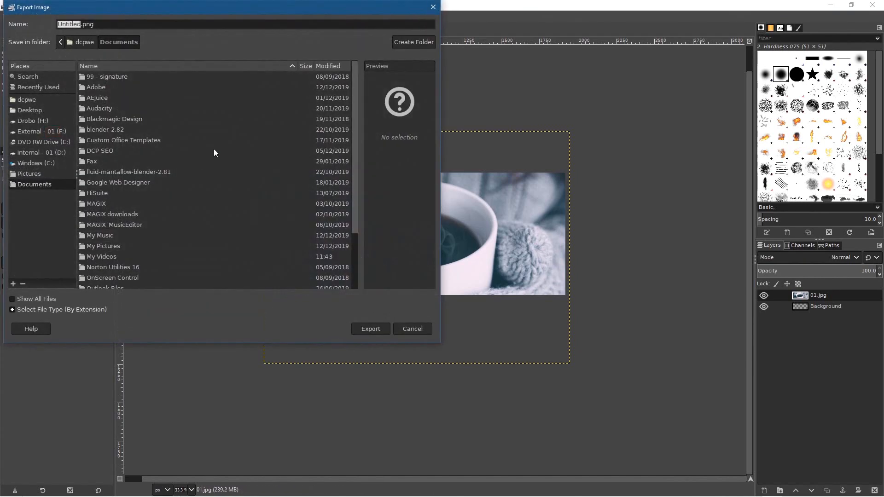
pyautogui.click(32, 109)
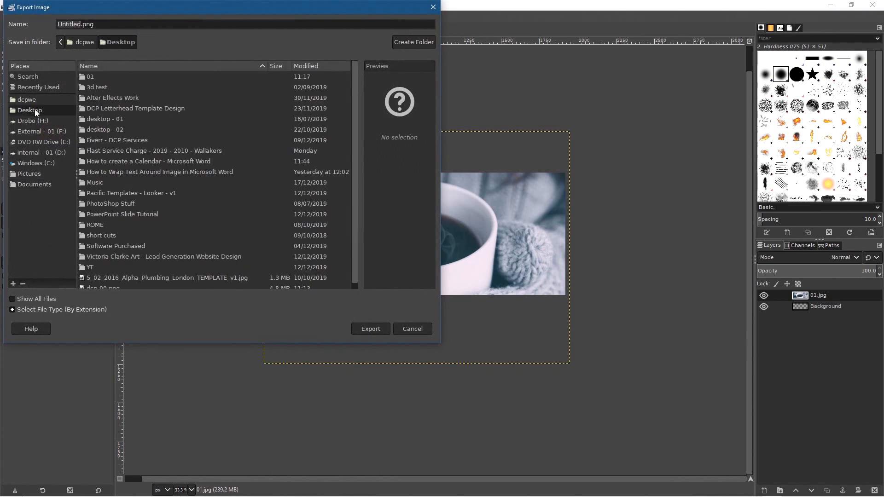
pyautogui.doubleClick(134, 161)
pyautogui.doubleClick(106, 78)
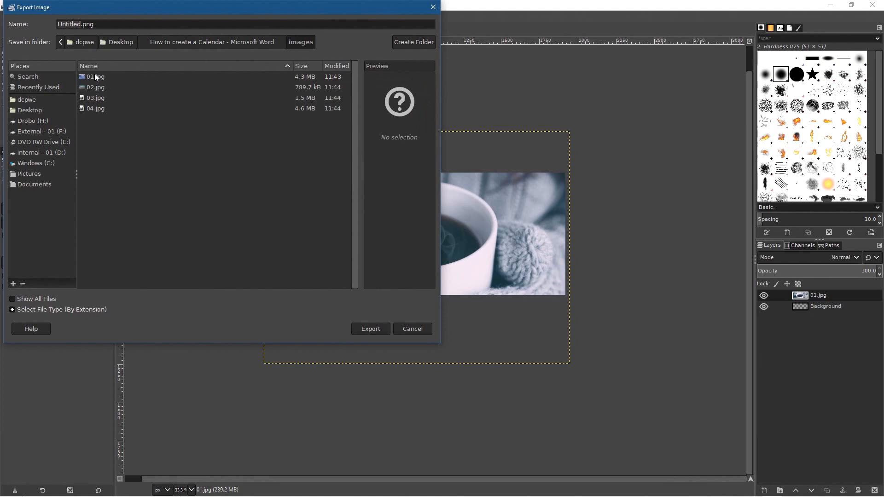
pyautogui.click(92, 77)
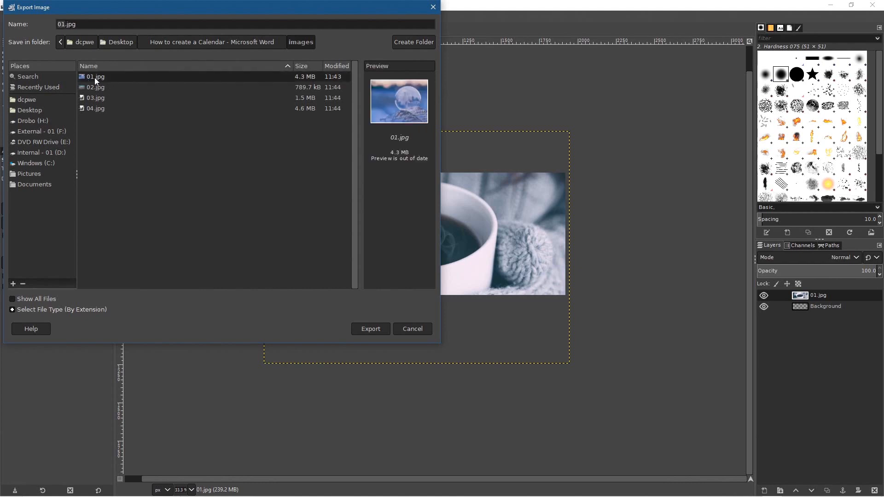
pyautogui.click(66, 24)
pyautogui.click(380, 330)
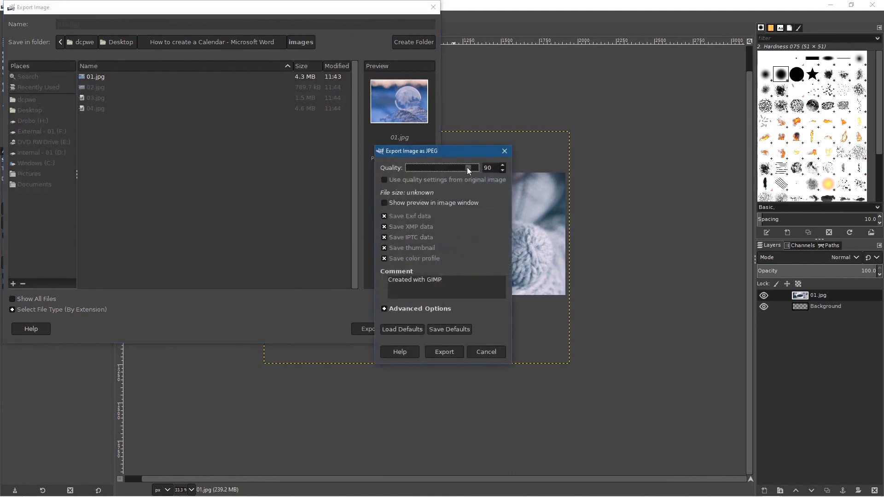
pyautogui.moveTo(459, 167); pyautogui.dragTo(461, 167)
pyautogui.click(446, 353)
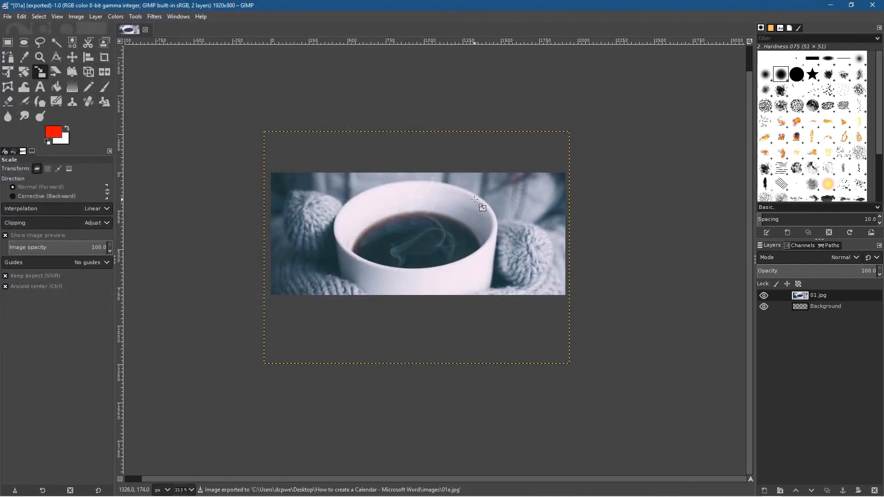
# Delete the 01.jpg layer and bring in 02.jpg from the images folder as a layer instead.
pyautogui.rightClick(801, 300)
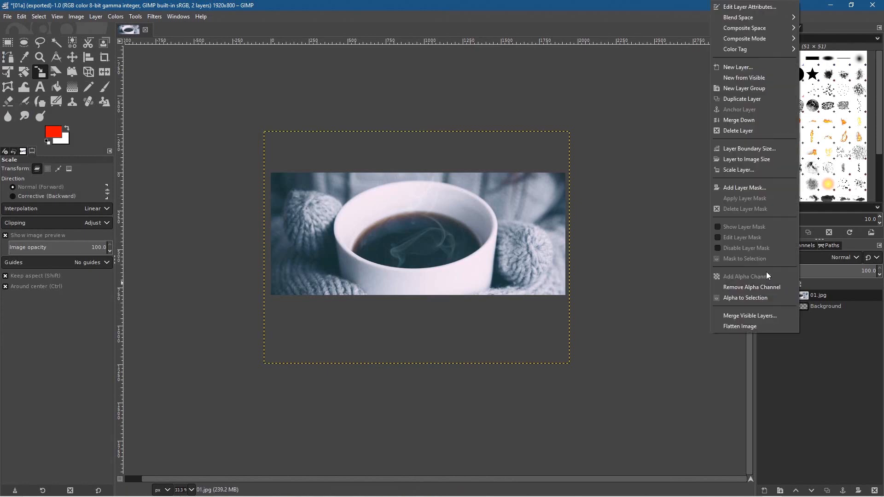
pyautogui.click(736, 131)
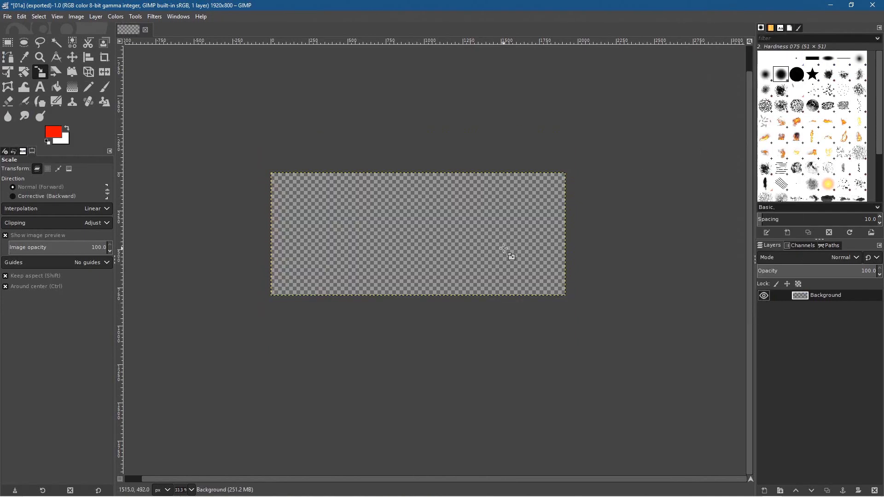
pyautogui.hotkey('alt', 'Tab')
pyautogui.moveTo(584, 80); pyautogui.dragTo(336, 218)
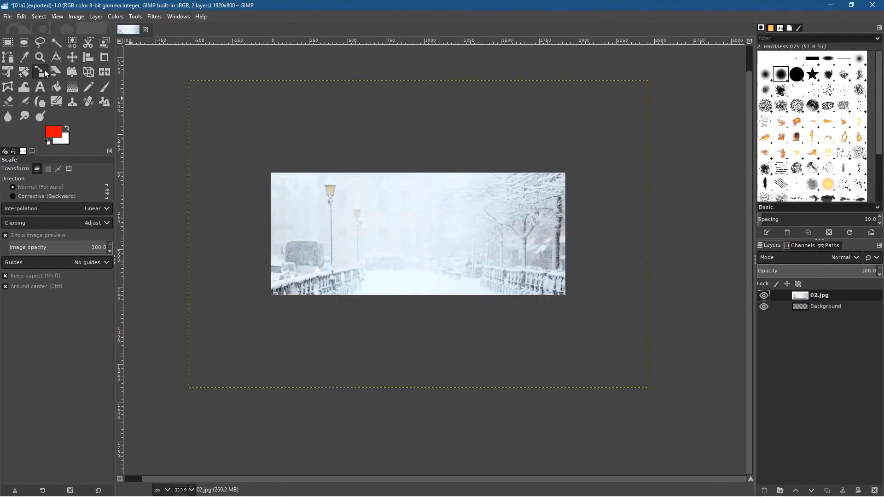
# Lower the 02.jpg layer's opacity to about 47.9 and scale the layer proportionally around its center to slightly wider than the canvas.
pyautogui.click(343, 133)
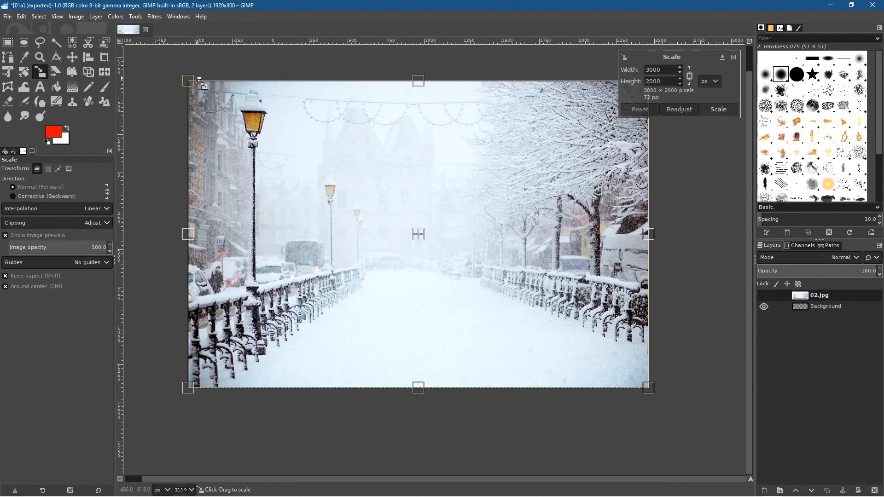
pyautogui.click(813, 270)
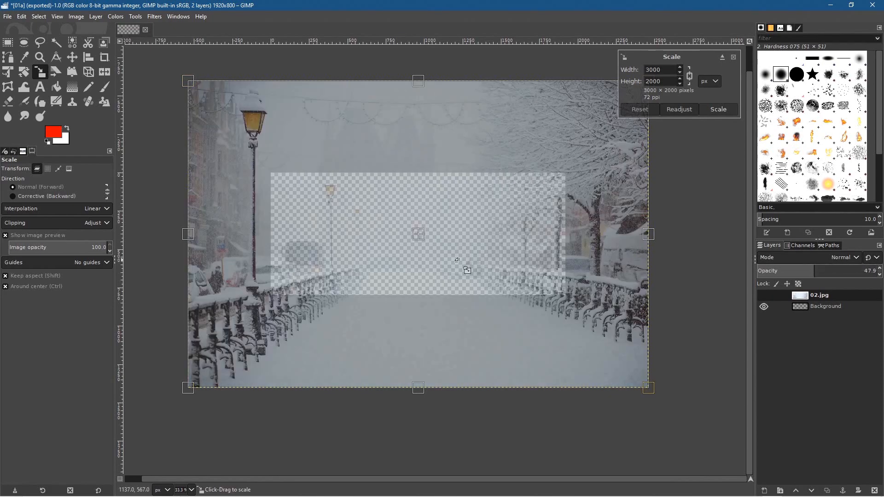
pyautogui.moveTo(206, 95); pyautogui.dragTo(357, 182)
pyautogui.click(722, 110)
# Restore the 02.jpg layer's opacity to 100 and move the layer slightly upward, keeping the canvas fully covered.
pyautogui.click(818, 271)
pyautogui.moveTo(817, 272); pyautogui.dragTo(878, 271)
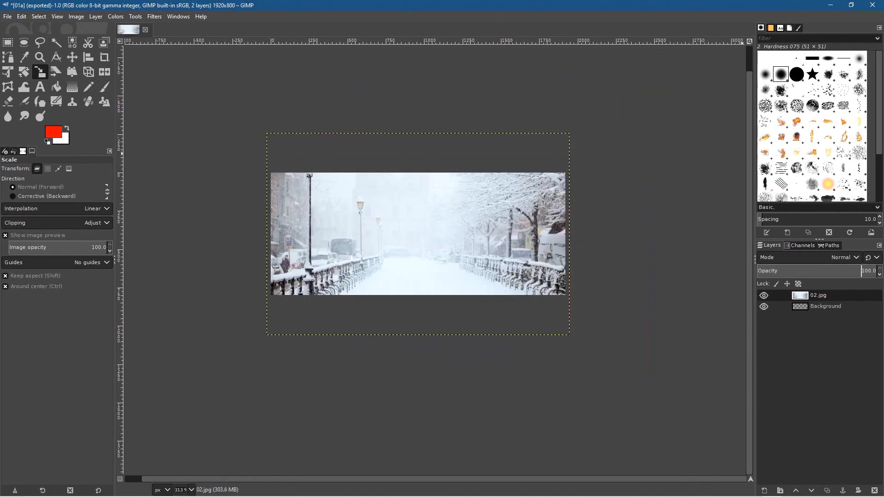
pyautogui.click(432, 236)
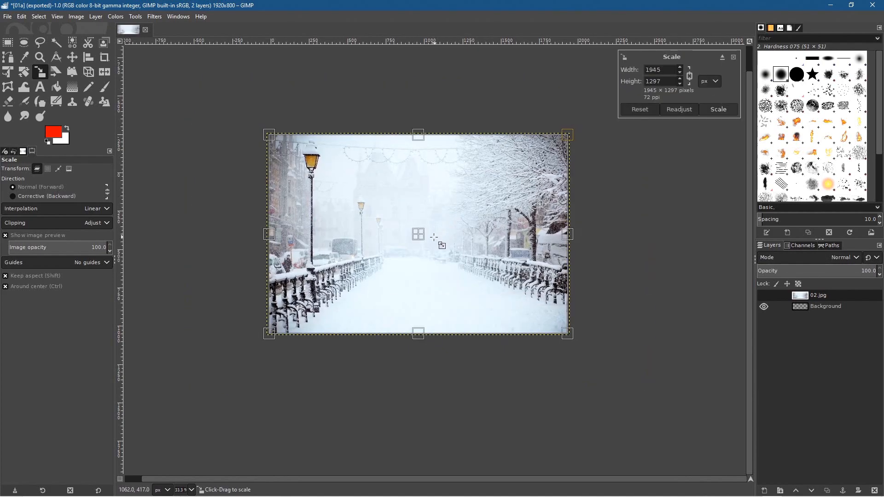
pyautogui.click(718, 109)
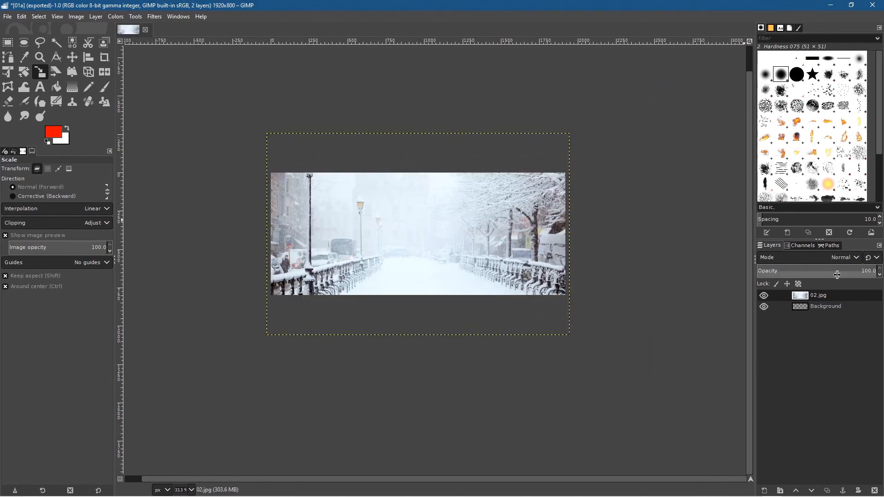
pyautogui.click(73, 56)
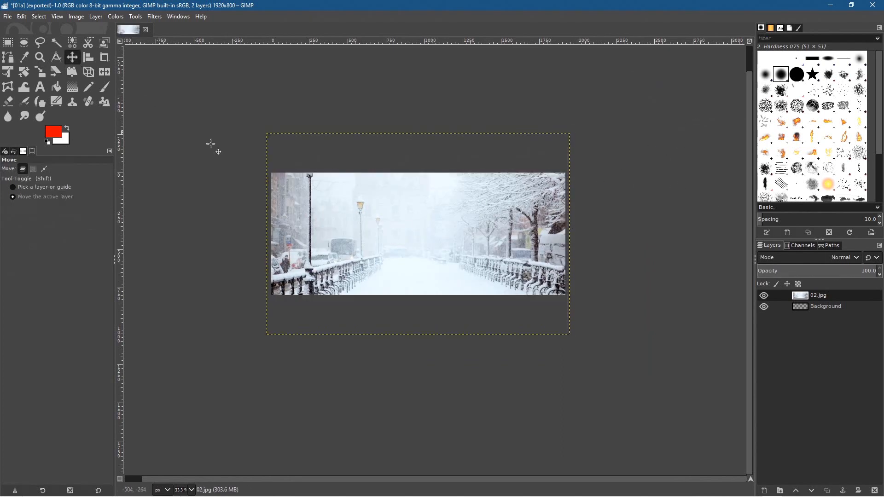
pyautogui.moveTo(410, 236)
pyautogui.mouseDown()
pyautogui.moveTo(357, 233)
pyautogui.moveTo(413, 228)
pyautogui.moveTo(407, 220)
pyautogui.mouseUp()
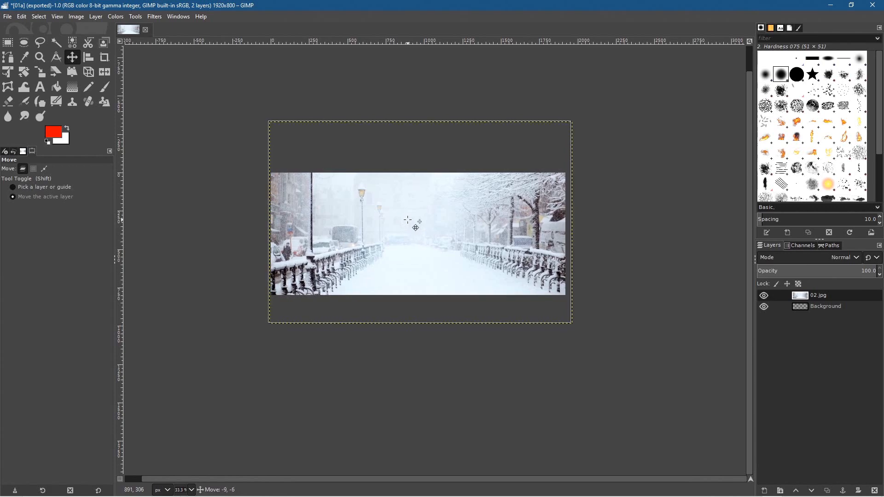
# Export the snowy street image as the JPEG file 02a.jpg in the images folder.
pyautogui.click(7, 17)
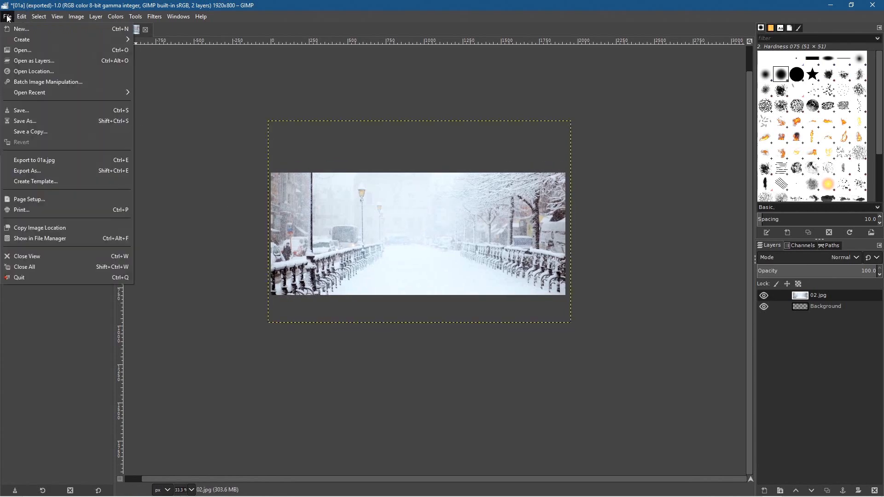
pyautogui.click(52, 172)
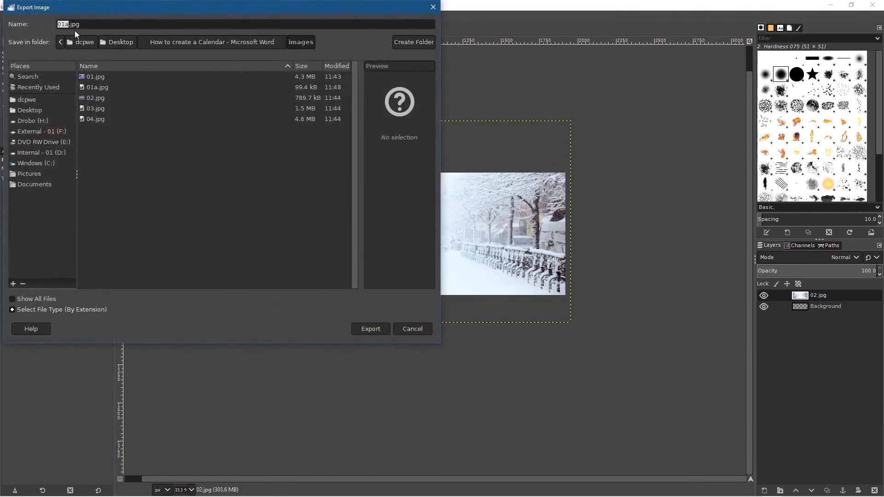
pyautogui.click(94, 99)
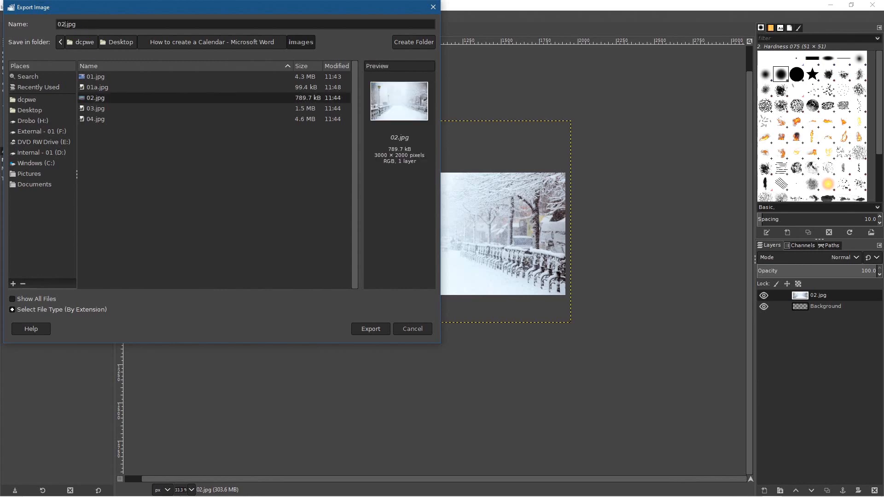
pyautogui.write('a')
pyautogui.click(382, 329)
pyautogui.click(444, 352)
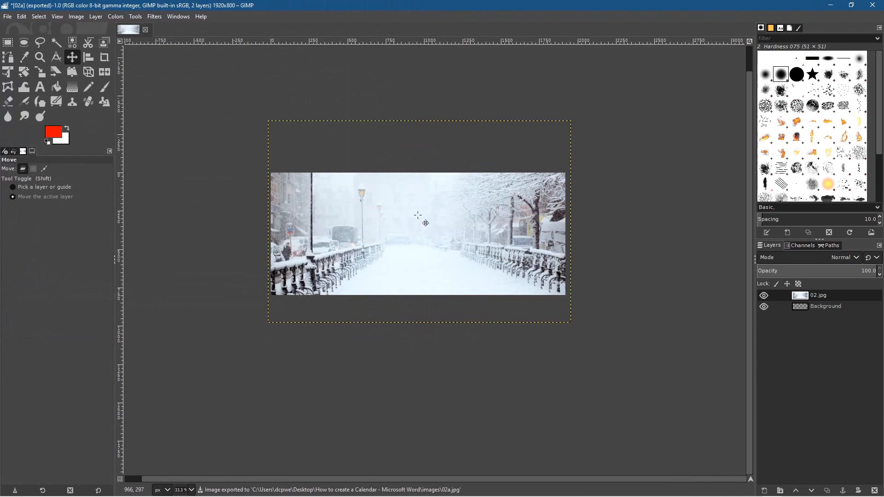
# Delete the 02.jpg layer and bring in 03.jpg from the images folder as a layer instead.
pyautogui.rightClick(818, 294)
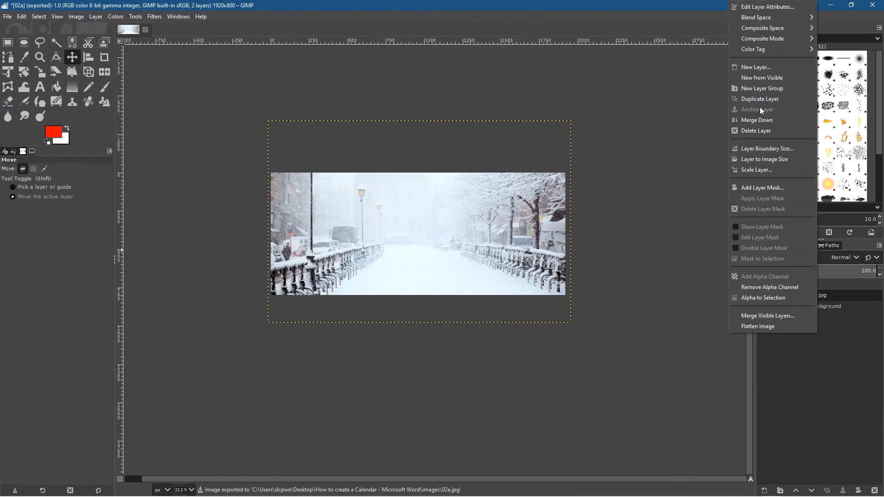
pyautogui.click(756, 130)
pyautogui.hotkey('alt', 'Tab')
pyautogui.moveTo(584, 100); pyautogui.dragTo(410, 200)
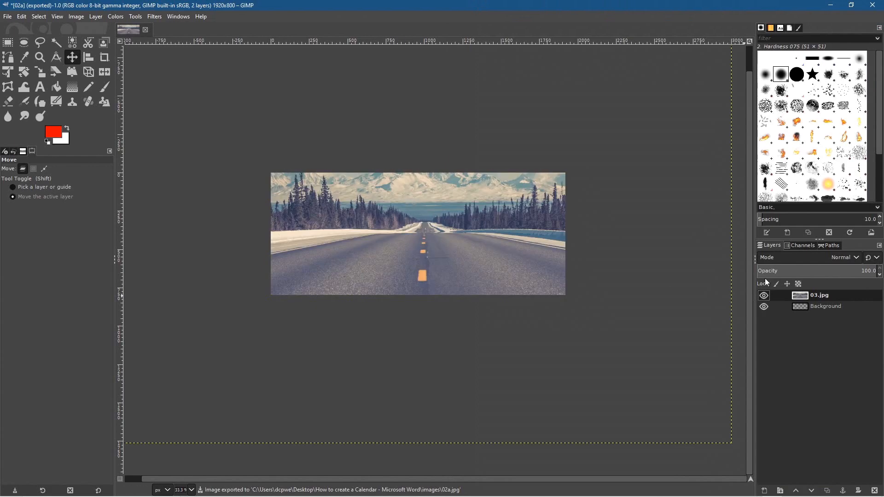
# Lower the 03.jpg layer's opacity to about 49.8 and scale the layer proportionally around its center to about 1960 × 1309 px.
pyautogui.click(816, 271)
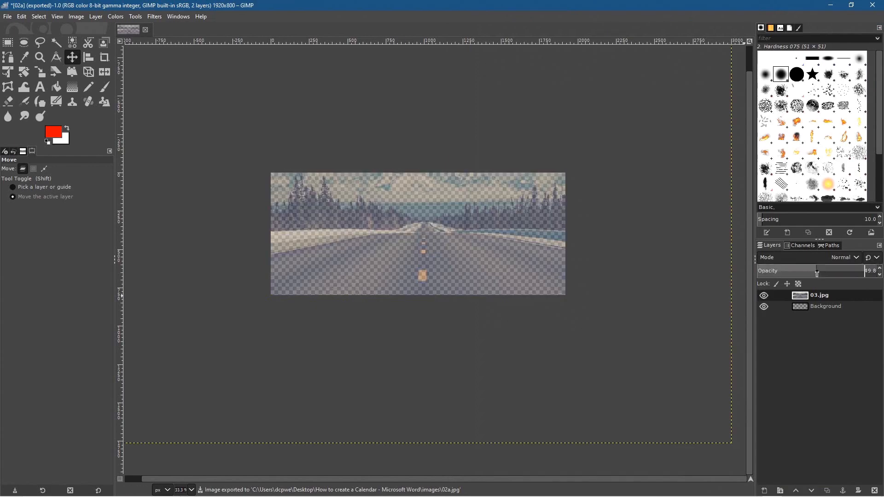
pyautogui.click(40, 72)
pyautogui.click(346, 154)
pyautogui.moveTo(214, 95); pyautogui.dragTo(566, 244)
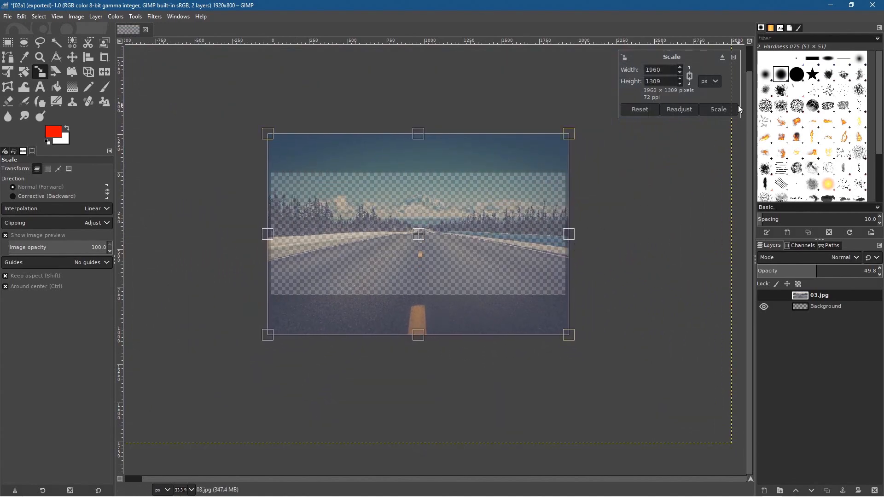
pyautogui.click(718, 109)
# Restore the 03.jpg layer's opacity to 100 and move the layer slightly downward, keeping the canvas fully covered.
pyautogui.moveTo(838, 273); pyautogui.dragTo(877, 272)
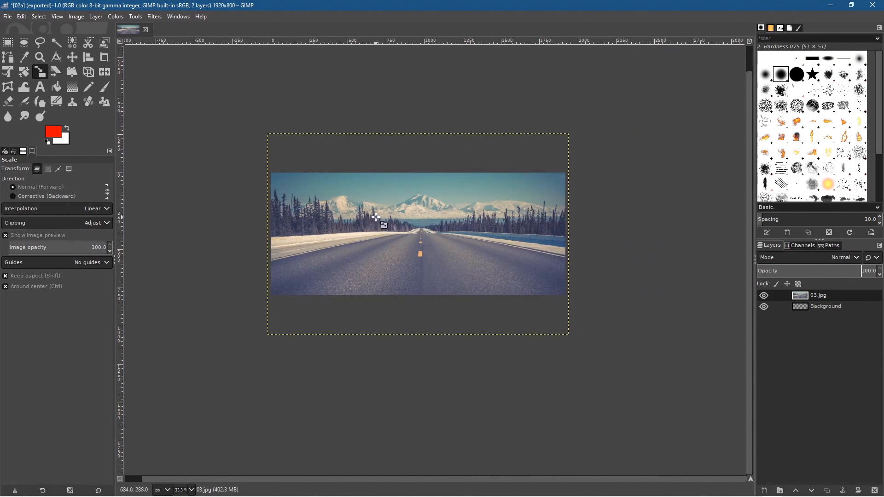
pyautogui.click(72, 57)
pyautogui.moveTo(376, 239); pyautogui.dragTo(373, 240)
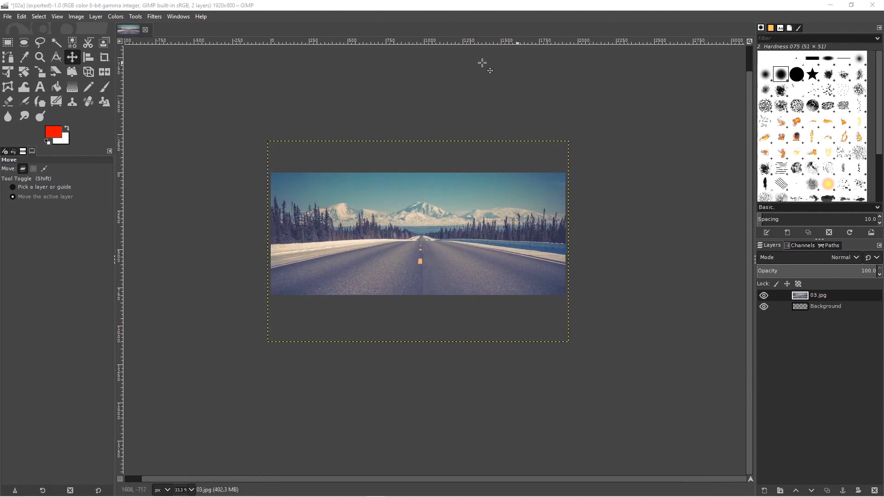
# Export the snowy mountain road image as the JPEG file 03a.jpg in the images folder.
pyautogui.click(10, 18)
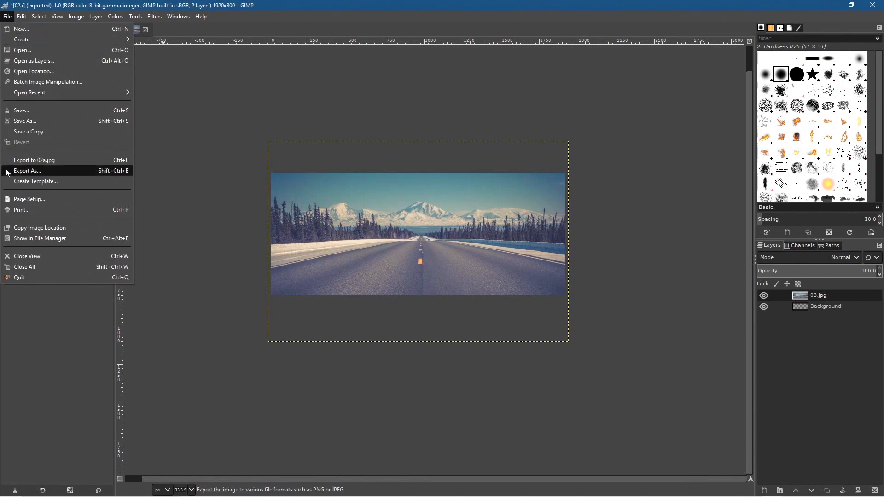
pyautogui.click(7, 172)
pyautogui.click(67, 24)
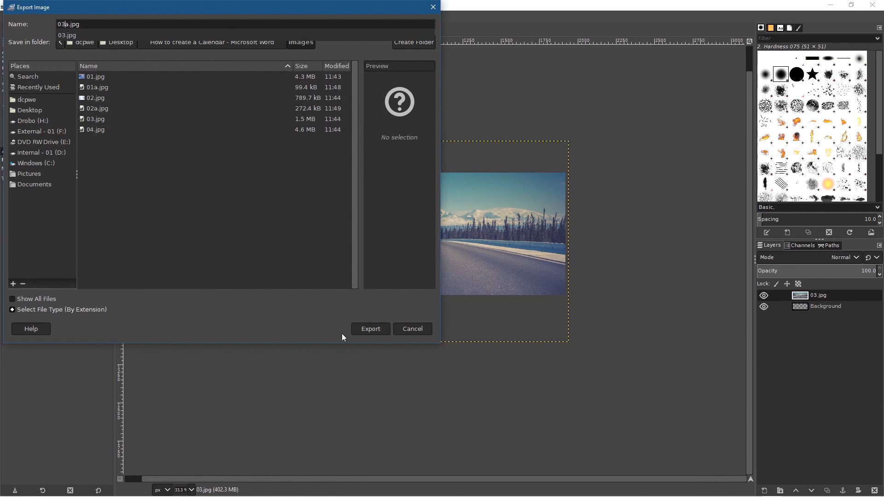
pyautogui.click(366, 330)
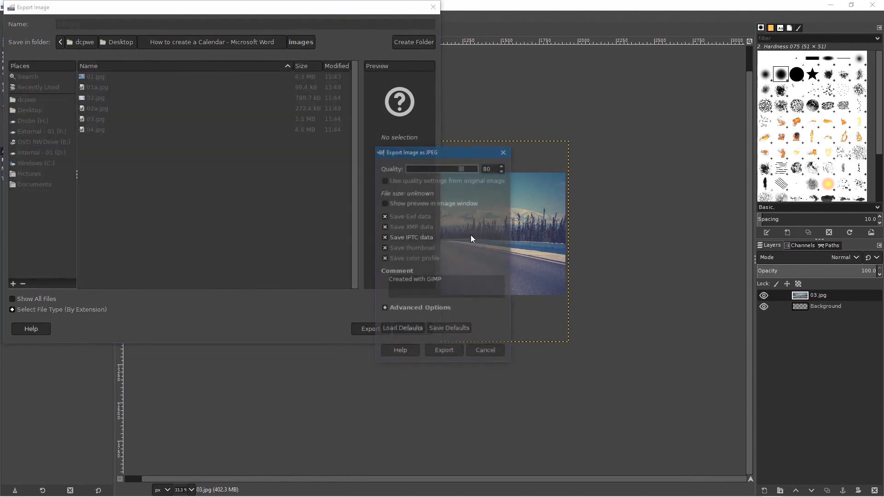
pyautogui.click(443, 348)
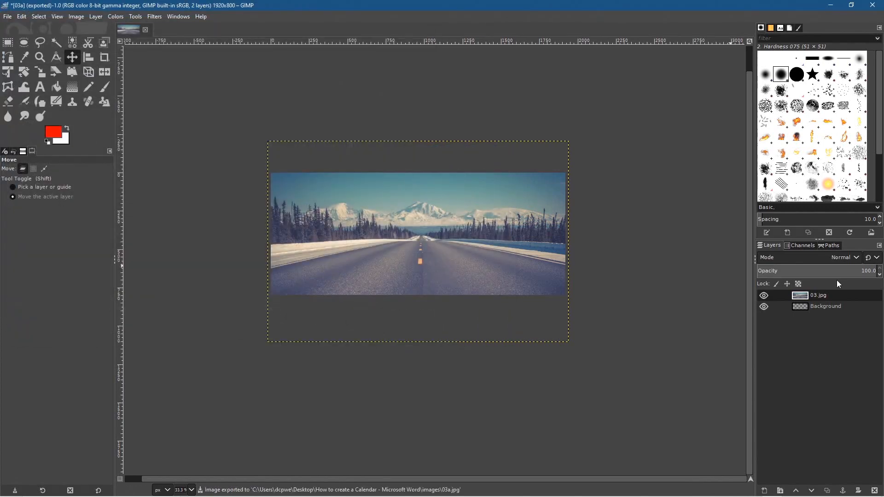
# Delete the 03.jpg layer and bring in 04.jpg from the images folder as a layer instead.
pyautogui.rightClick(834, 294)
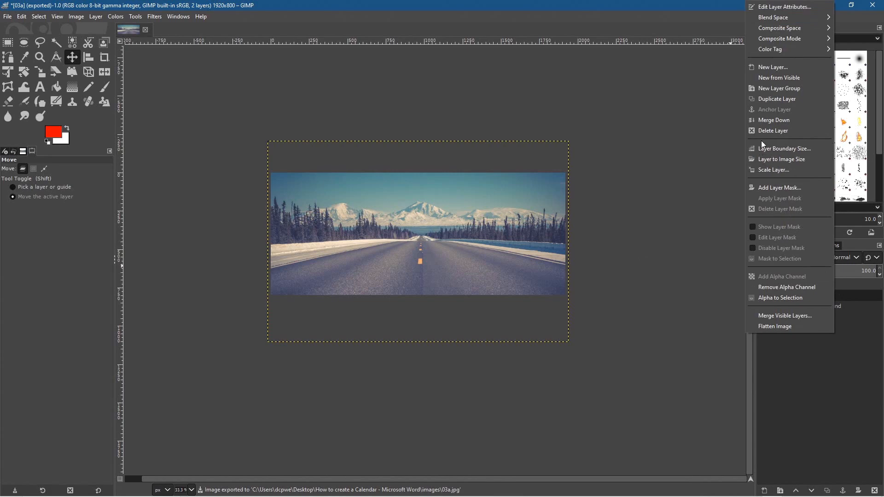
pyautogui.click(771, 130)
pyautogui.hotkey('alt', 'Tab')
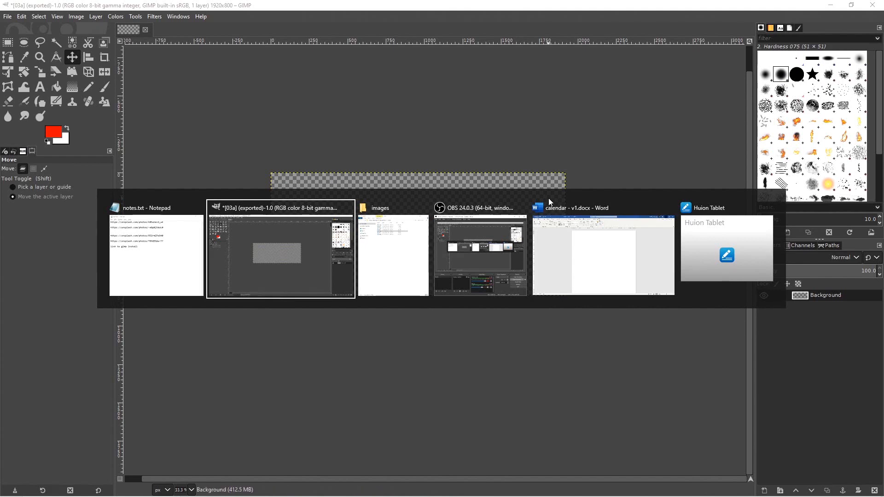
pyautogui.hotkey('alt', 'Tab')
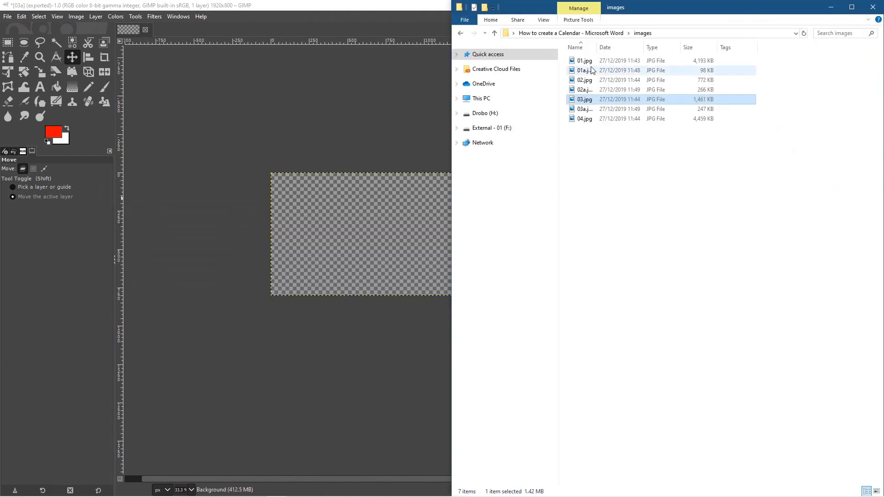
pyautogui.doubleClick(597, 47)
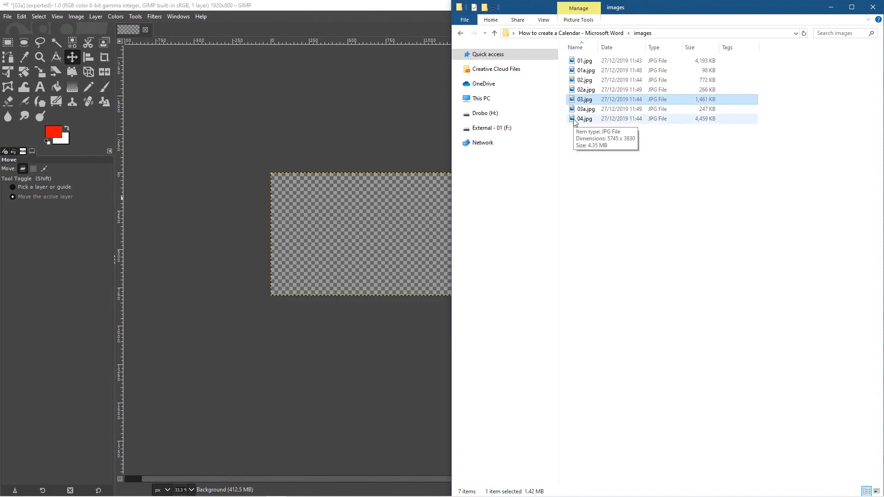
pyautogui.moveTo(583, 126); pyautogui.dragTo(333, 258)
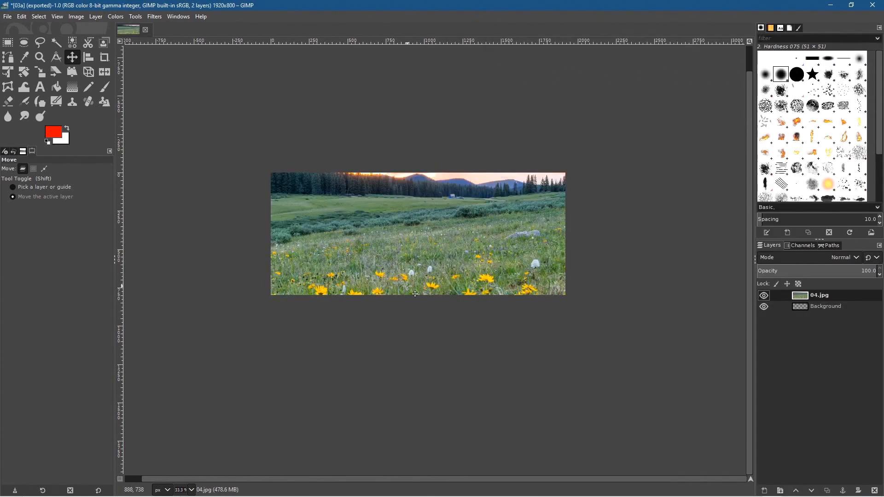
# Lower the 04.jpg layer's opacity to about 45.6 and scale the layer proportionally around its center to slightly wider than the canvas.
pyautogui.scroll(-3, 407, 286)
pyautogui.scroll(2, 327, 233)
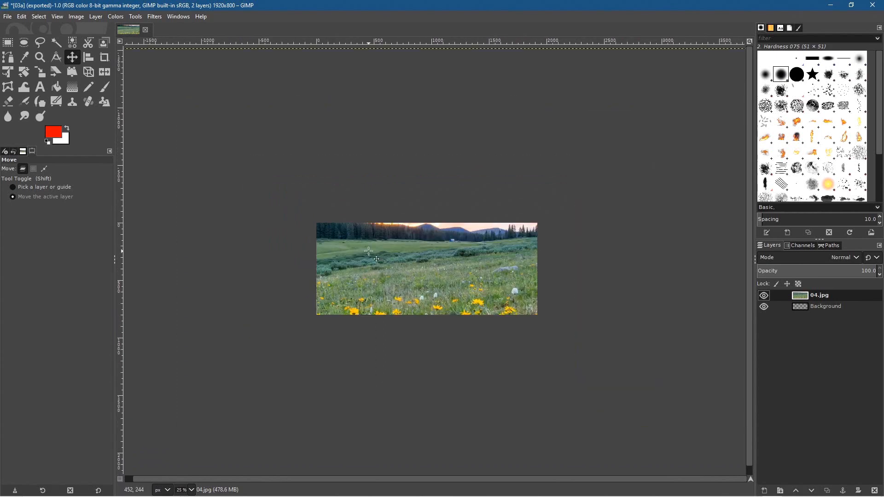
pyautogui.scroll(-1, 368, 251)
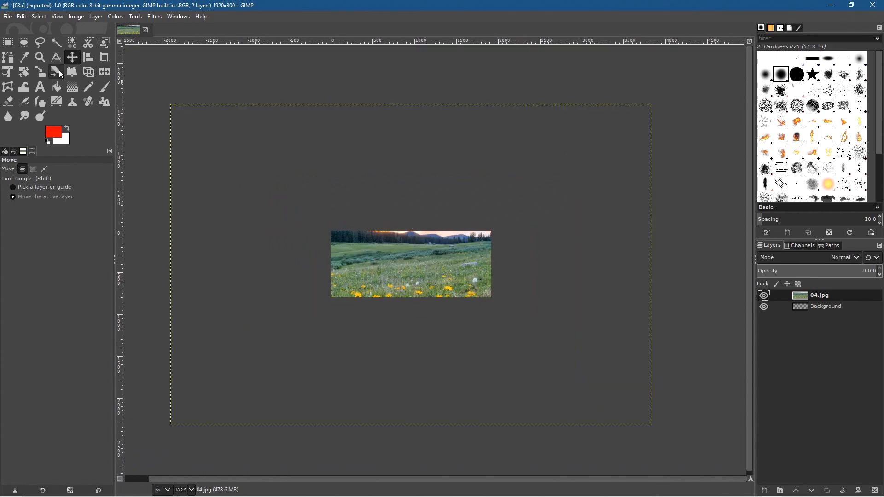
pyautogui.click(812, 271)
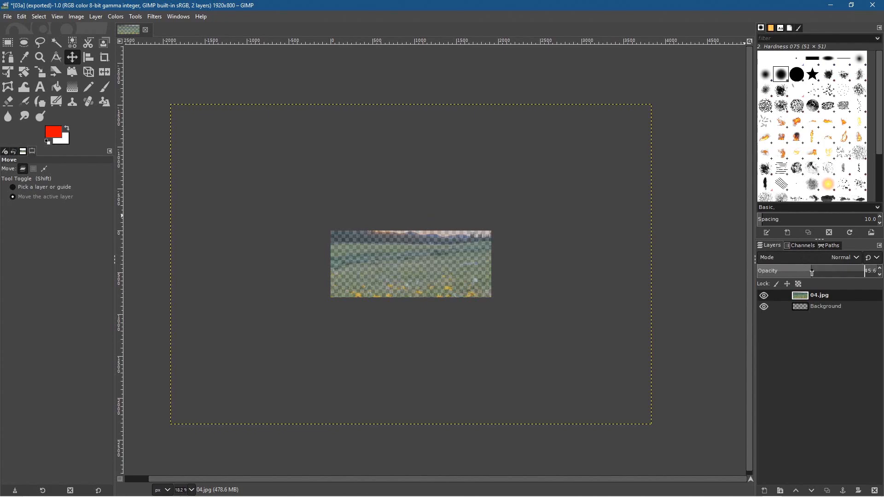
pyautogui.click(45, 75)
pyautogui.click(335, 207)
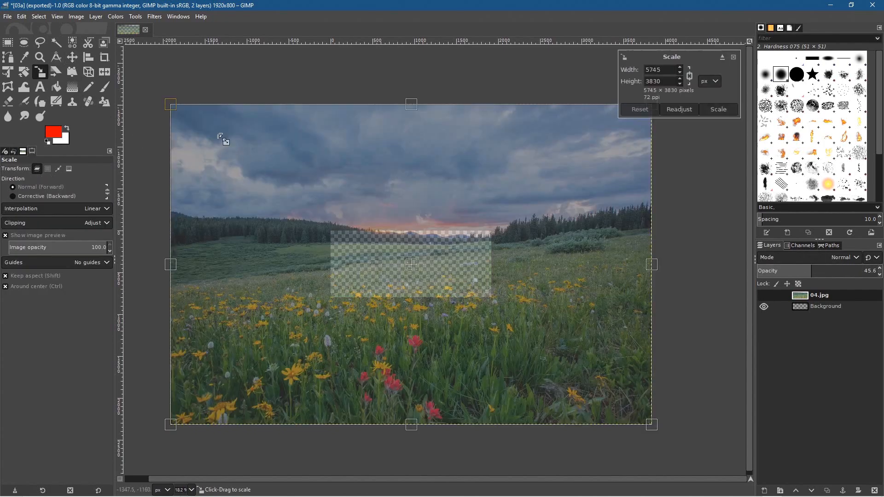
pyautogui.moveTo(176, 107); pyautogui.dragTo(530, 243)
pyautogui.click(717, 109)
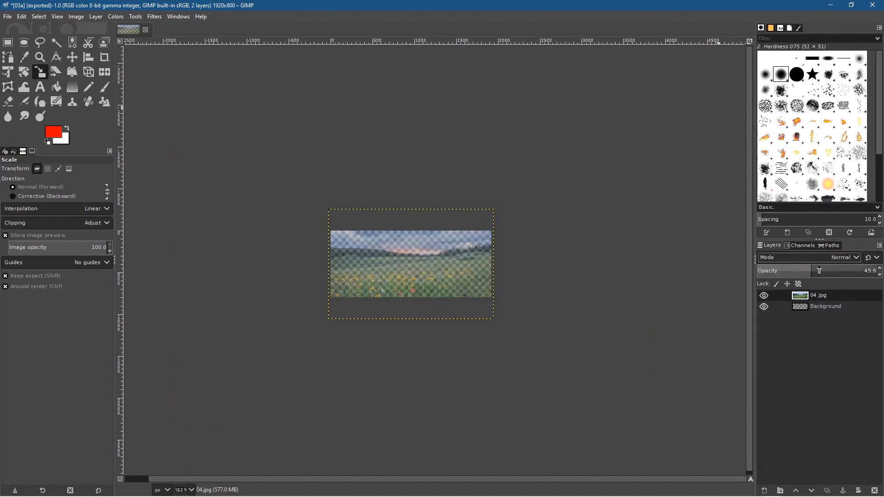
# Restore the 04.jpg layer's opacity to 100 and move the layer slightly downward, keeping the canvas fully covered.
pyautogui.moveTo(811, 271); pyautogui.dragTo(877, 272)
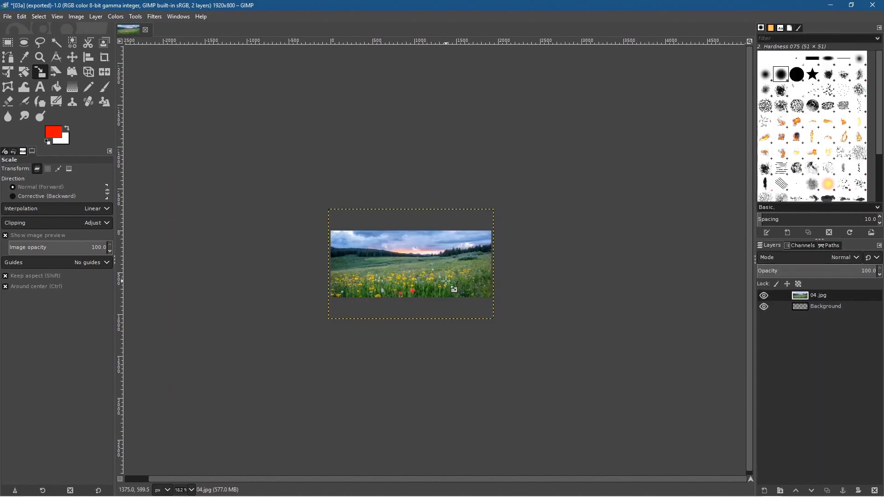
pyautogui.keyDown('ctrl'); pyautogui.scroll(3, 446, 282); pyautogui.keyUp('ctrl')
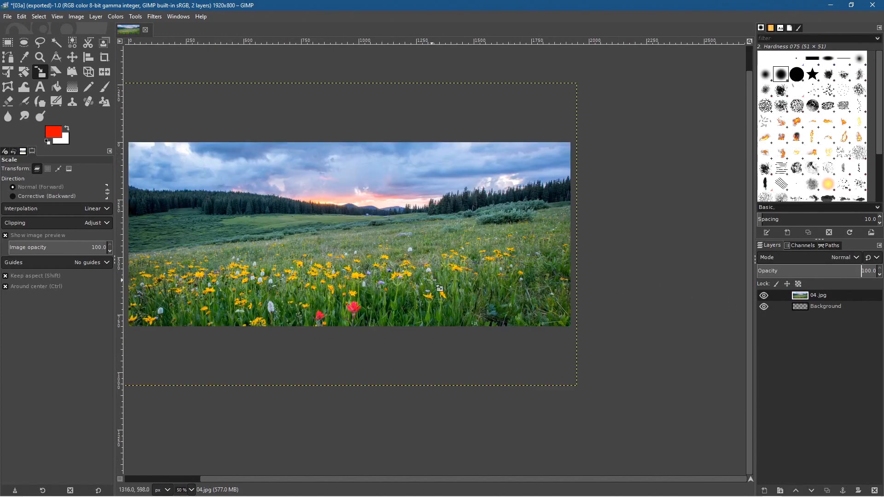
pyautogui.moveTo(381, 230); pyautogui.dragTo(509, 258)
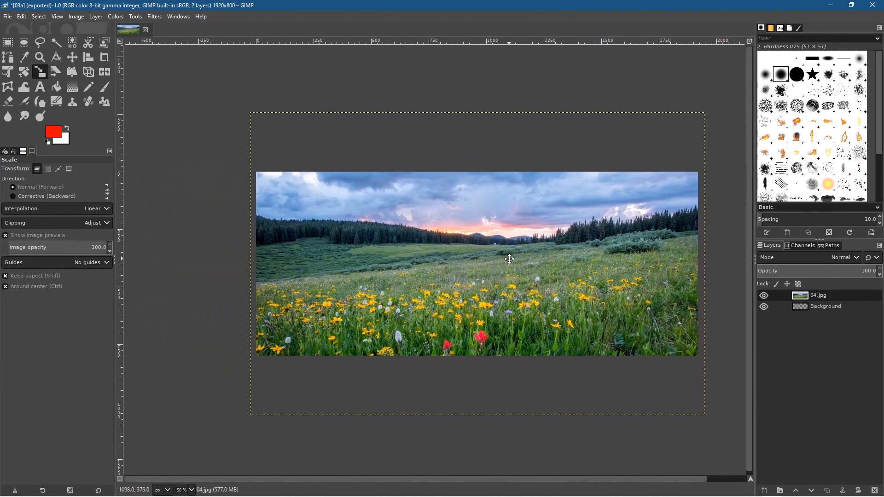
pyautogui.click(75, 59)
pyautogui.moveTo(517, 264); pyautogui.dragTo(518, 288)
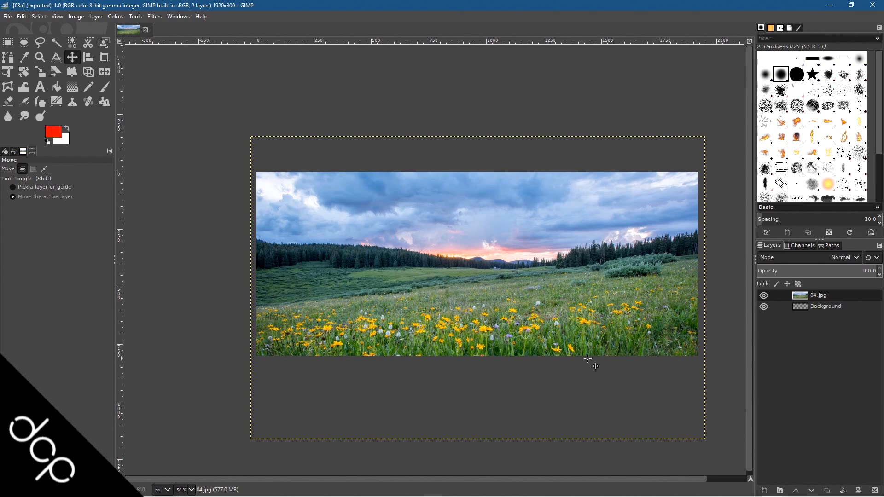
pyautogui.moveTo(488, 277)
pyautogui.mouseDown()
pyautogui.moveTo(489, 261)
pyautogui.moveTo(488, 281)
pyautogui.mouseUp()
# Export the flower meadow image as the JPEG file 04a.jpg in the images folder, and quit GIMP discarding the unsaved changes.
pyautogui.click(9, 17)
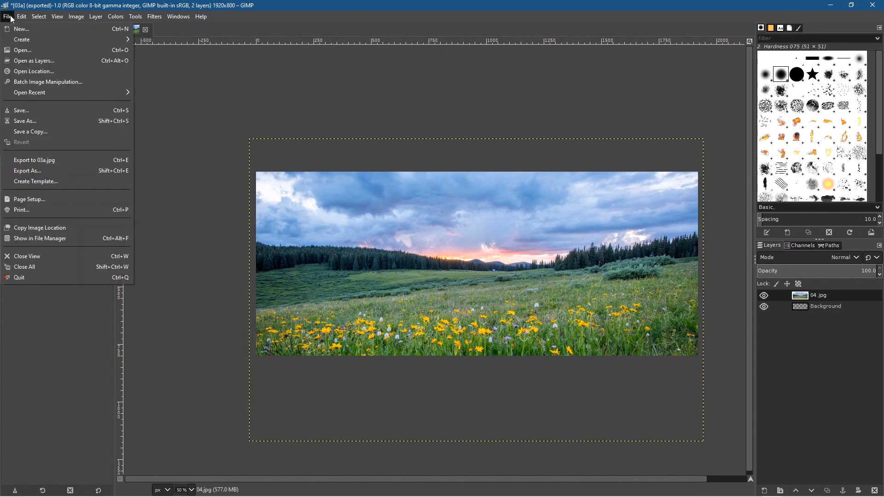
pyautogui.click(69, 171)
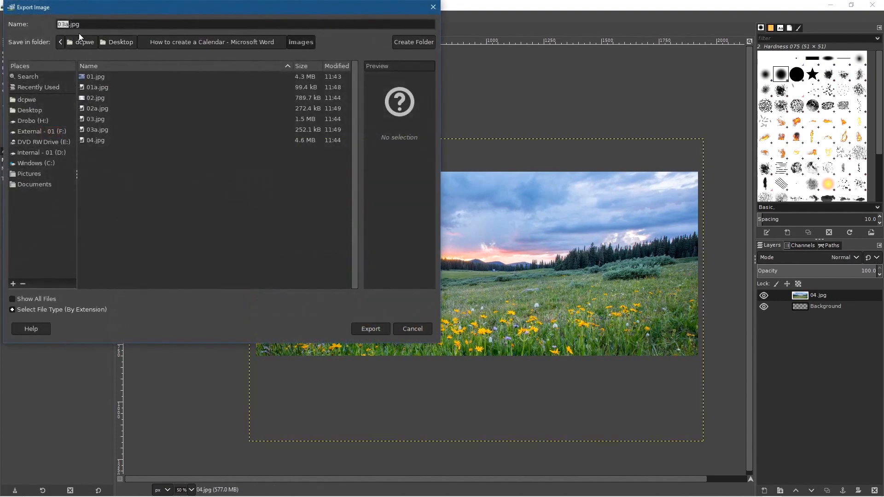
pyautogui.press('Left')
pyautogui.press('BackSpace')
pyautogui.write('4')
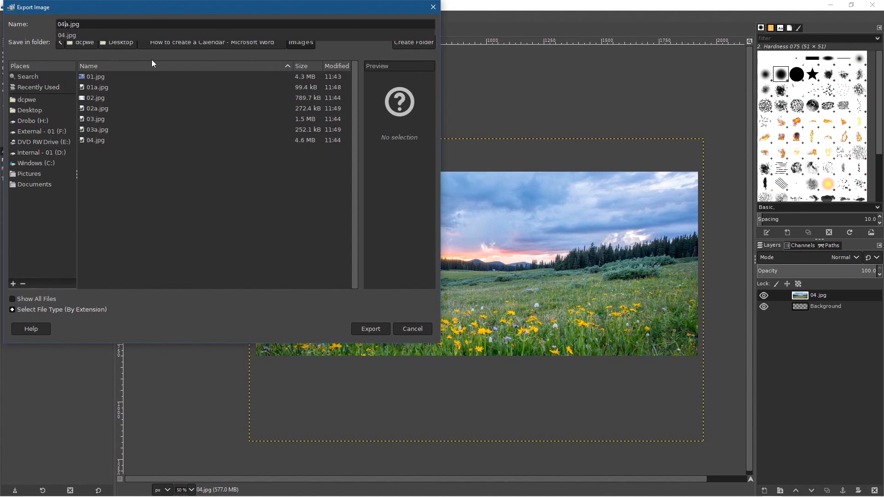
pyautogui.click(368, 328)
pyautogui.click(374, 328)
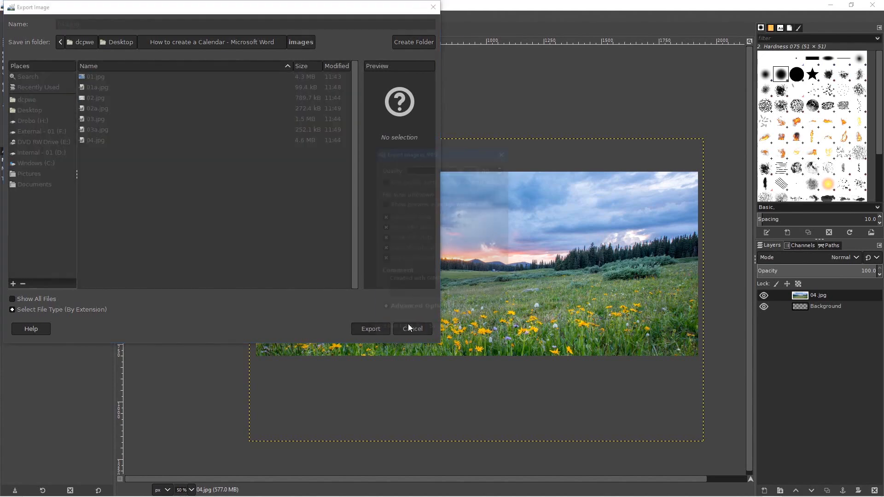
pyautogui.click(443, 352)
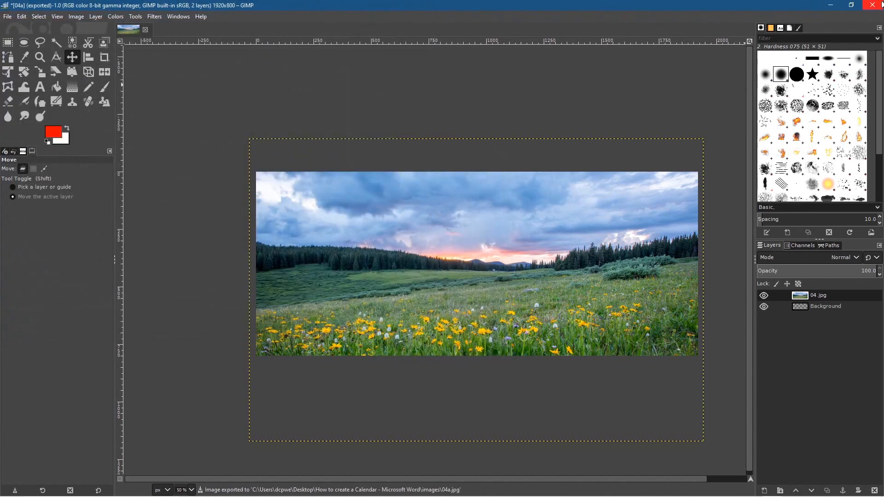
pyautogui.click(873, 5)
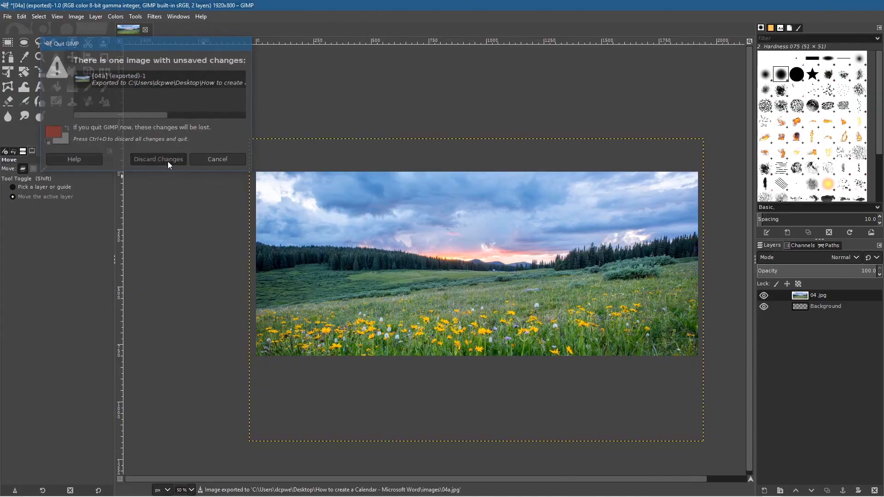
pyautogui.click(167, 161)
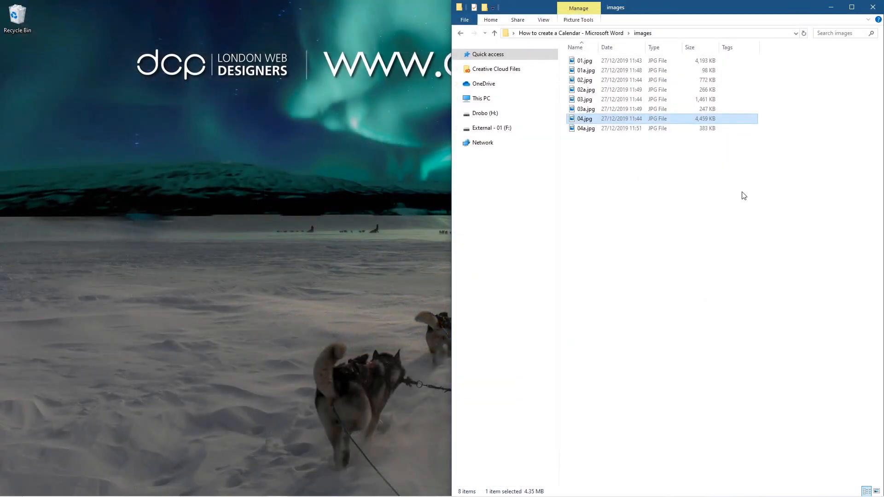
# Review the images folder as thumbnails and in the detailed list, checking the file sizes of 01a.jpg and 04a.jpg.
pyautogui.click(737, 205)
pyautogui.click(876, 491)
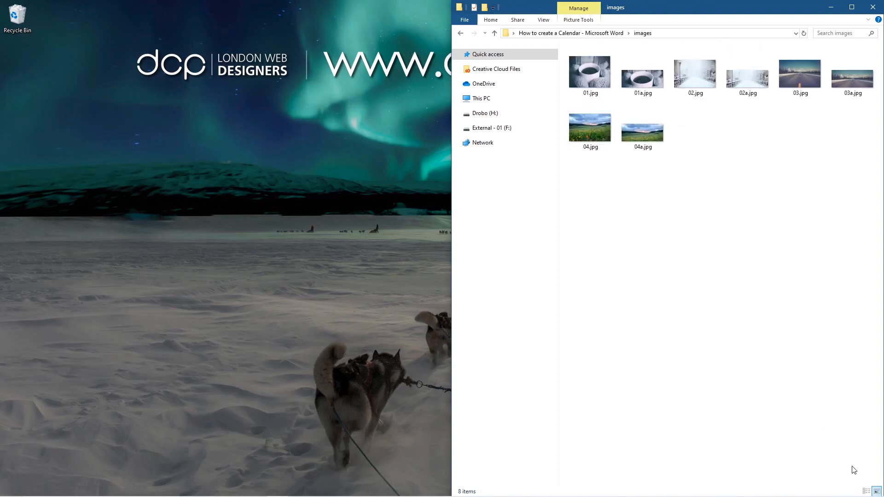
pyautogui.click(866, 491)
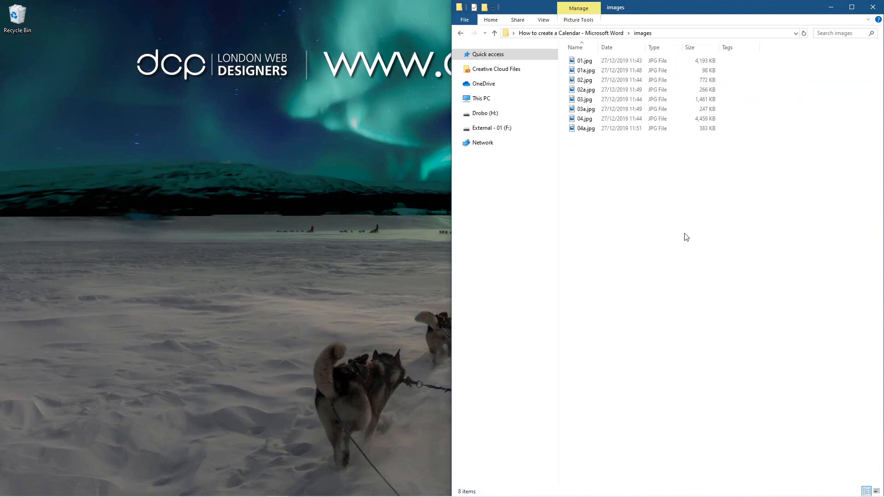
pyautogui.click(710, 71)
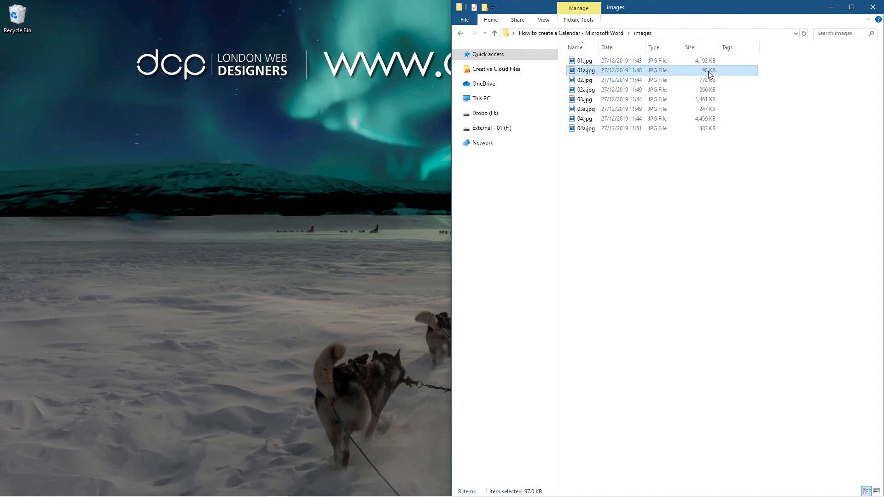
pyautogui.click(704, 128)
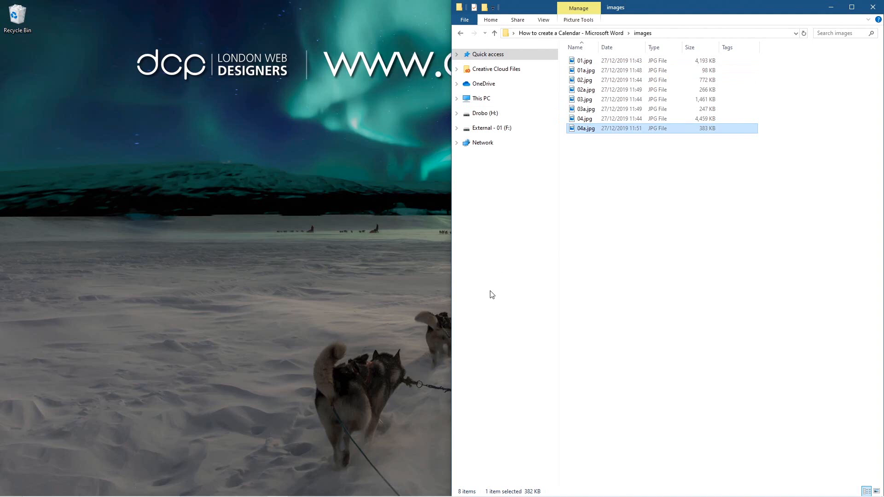
# Go back to the How to create a Calendar - Microsoft Word folder and switch to the calendar - v1.docx document in Word.
pyautogui.click(460, 33)
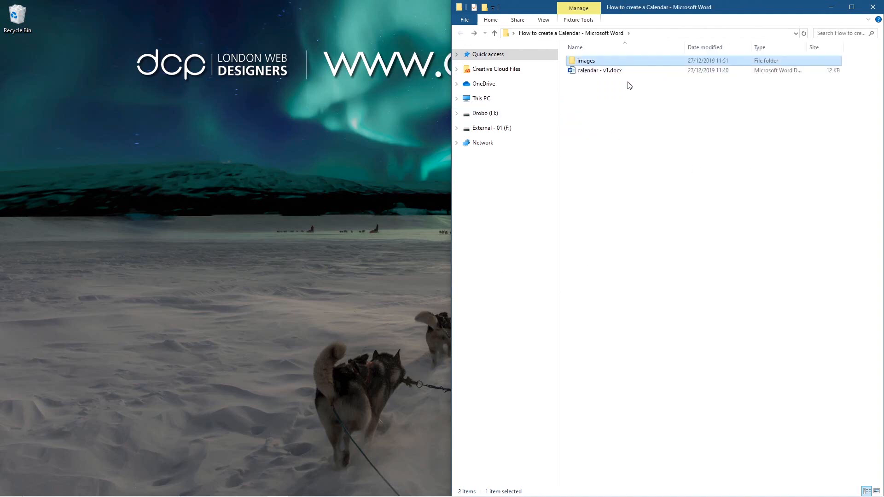
pyautogui.click(596, 74)
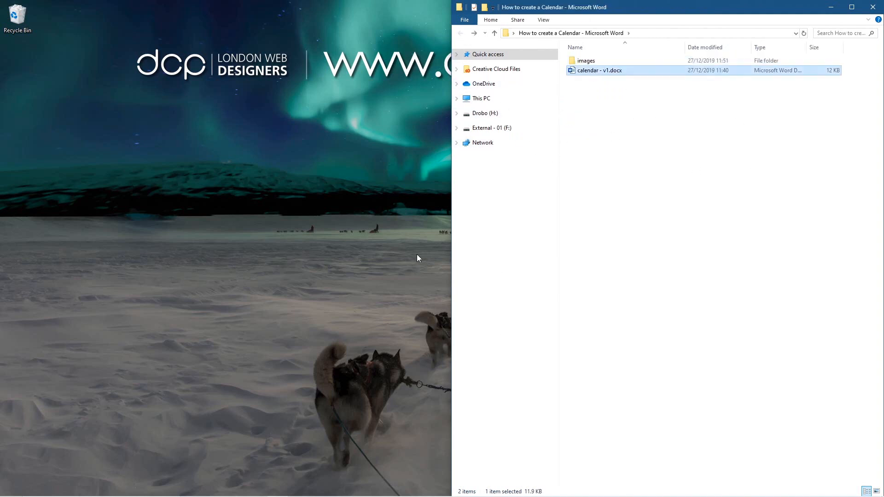
pyautogui.press('super')
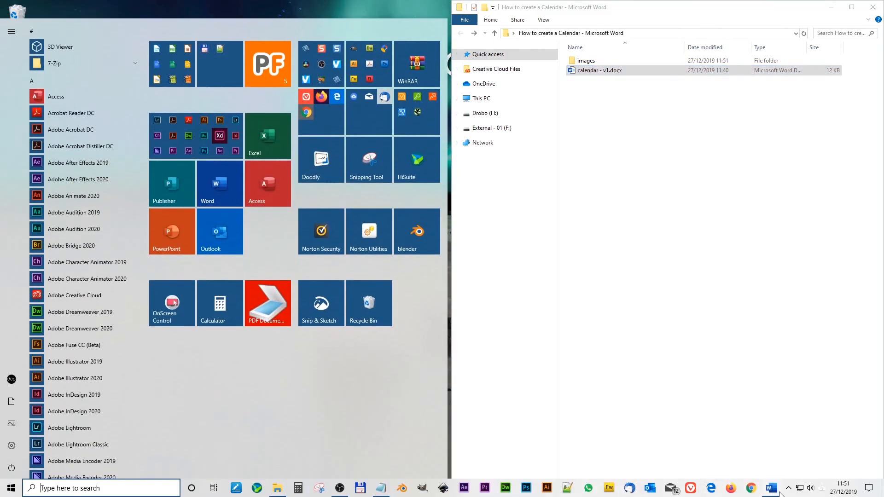
pyautogui.click(779, 491)
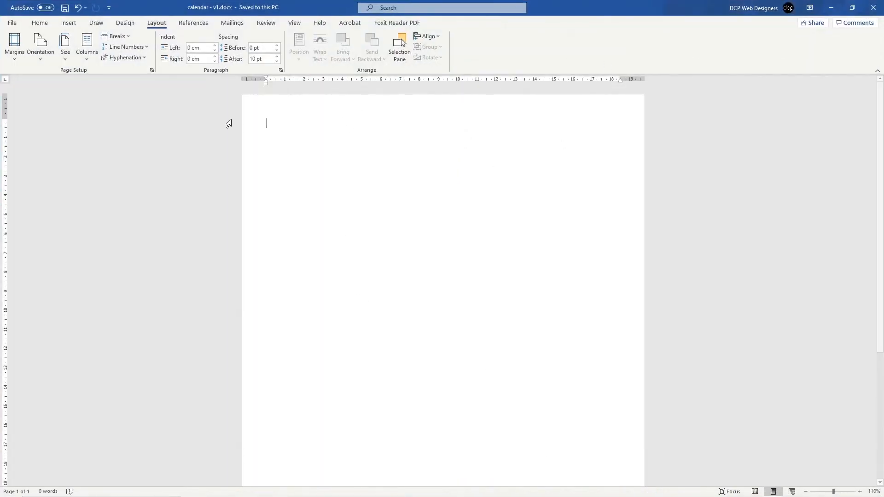
# Place the coffee mug picture 01a.jpg from the images folder at the start of the Word document.
pyautogui.hotkey('alt', 'Tab')
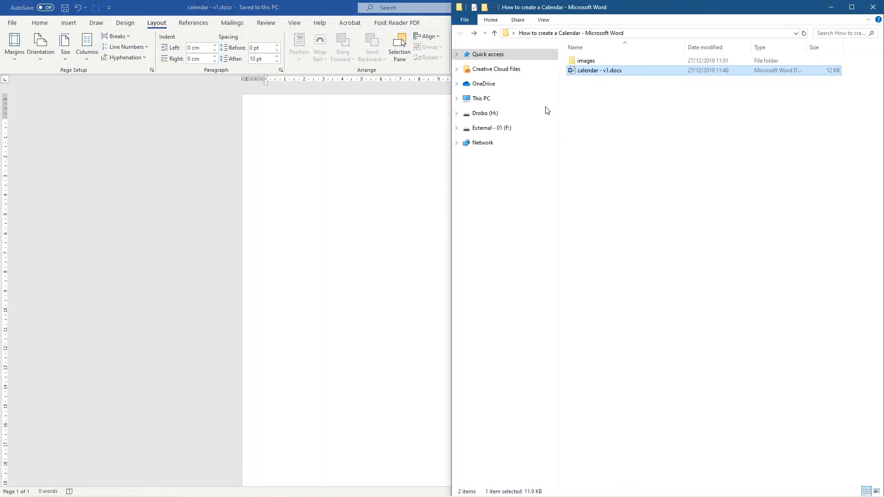
pyautogui.doubleClick(580, 62)
pyautogui.click(581, 72)
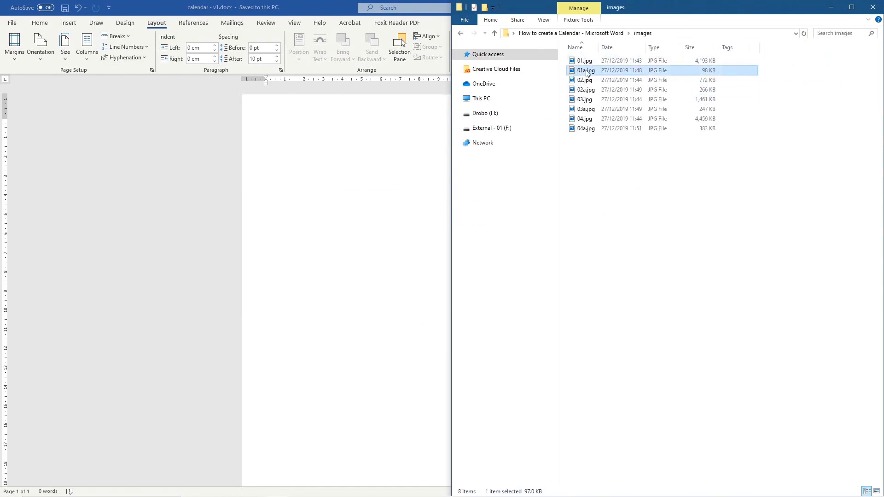
pyautogui.moveTo(587, 74); pyautogui.dragTo(322, 138)
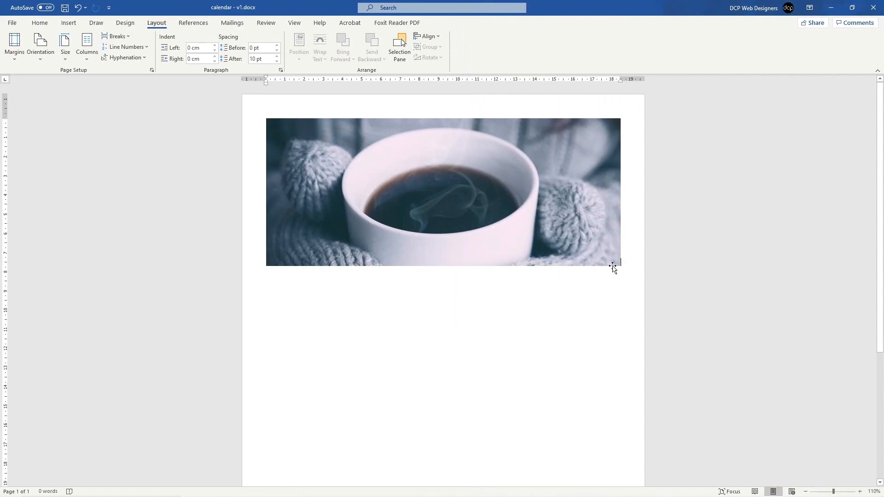
# Insert a table of 7 columns and 6 rows below the picture, leaving a blank line above it.
pyautogui.hotkey('ctrl', 'z')
pyautogui.click(68, 23)
pyautogui.click(73, 50)
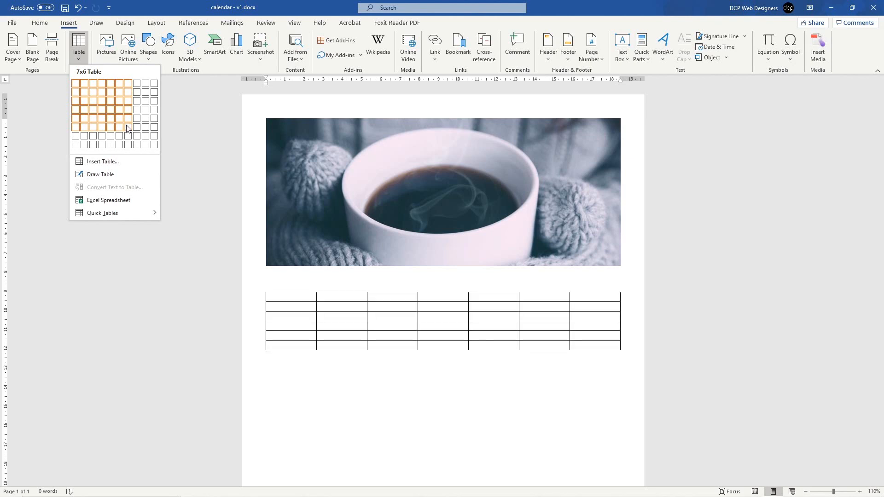
pyautogui.click(128, 128)
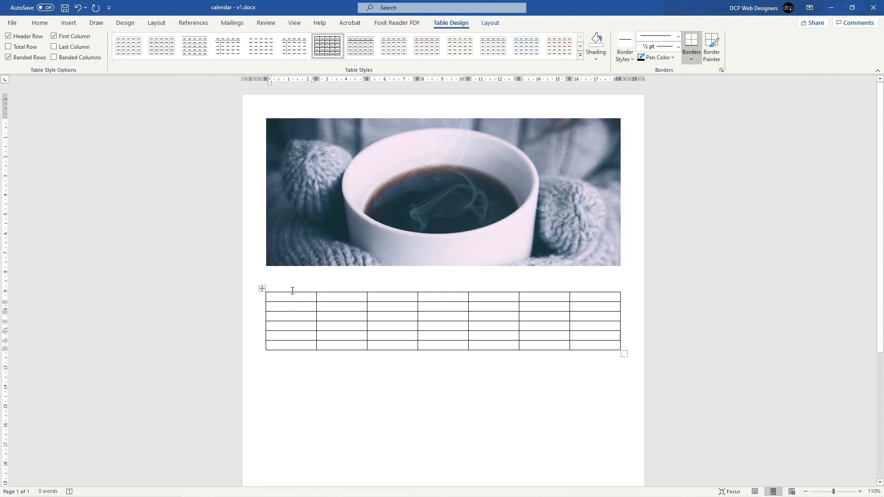
# Fill the table's header row with Mon, Tues, Wed, Thurs, Fri, Sat and Sun, and save the document.
pyautogui.write('Mon')
pyautogui.press('Tab')
pyautogui.write('Tues')
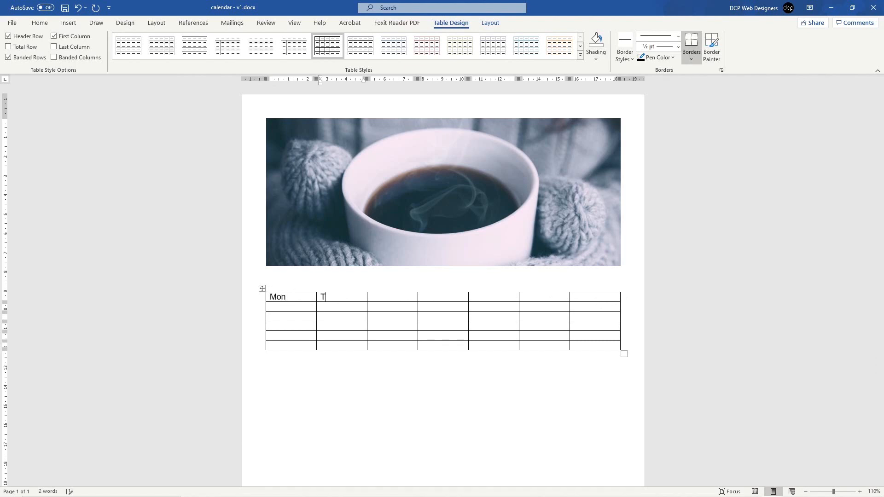
pyautogui.press('Tab')
pyautogui.write('Wed')
pyautogui.press('Tab')
pyautogui.write('Thurs')
pyautogui.press('Tab')
pyautogui.press('Tab')
pyautogui.press('Tab')
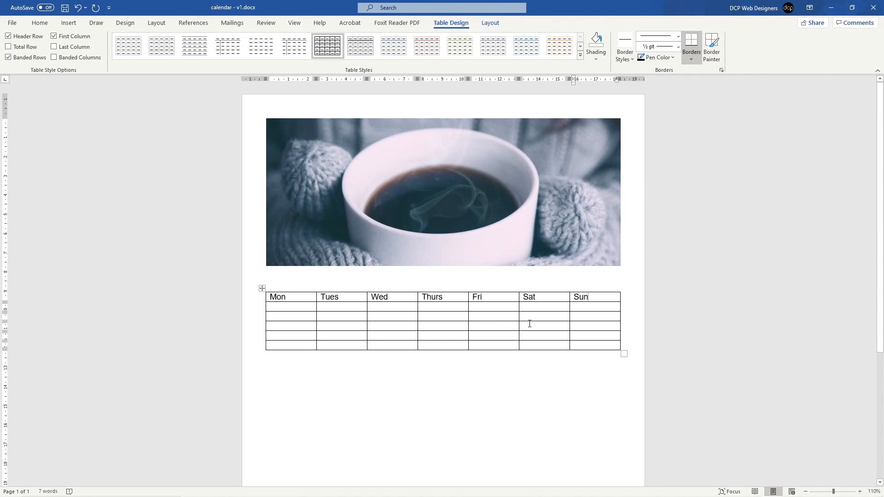
pyautogui.click(8, 24)
pyautogui.click(31, 131)
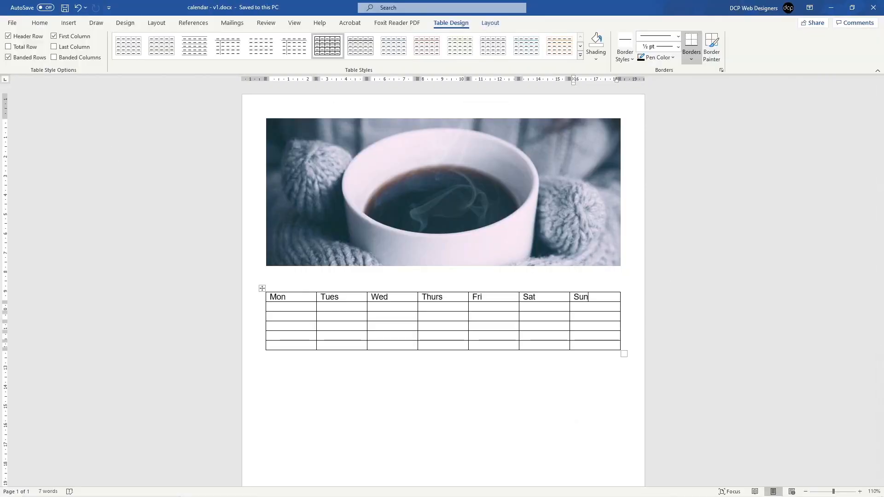
# Enter the heading "January 2020" on the blank line between the picture and the table.
pyautogui.click(291, 279)
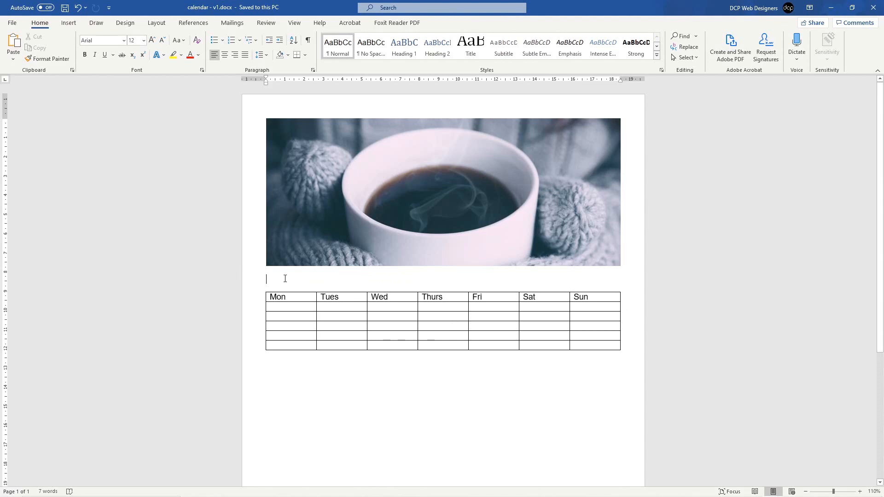
pyautogui.write('Janu')
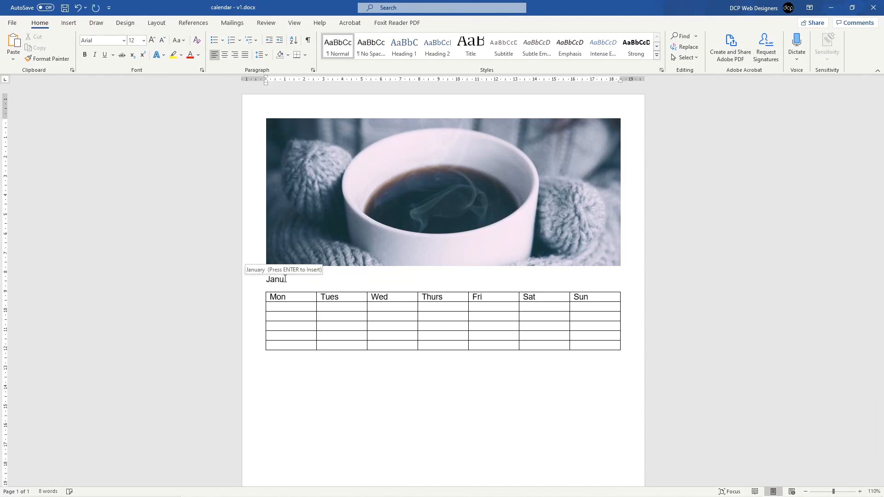
pyautogui.write('ary 2020')
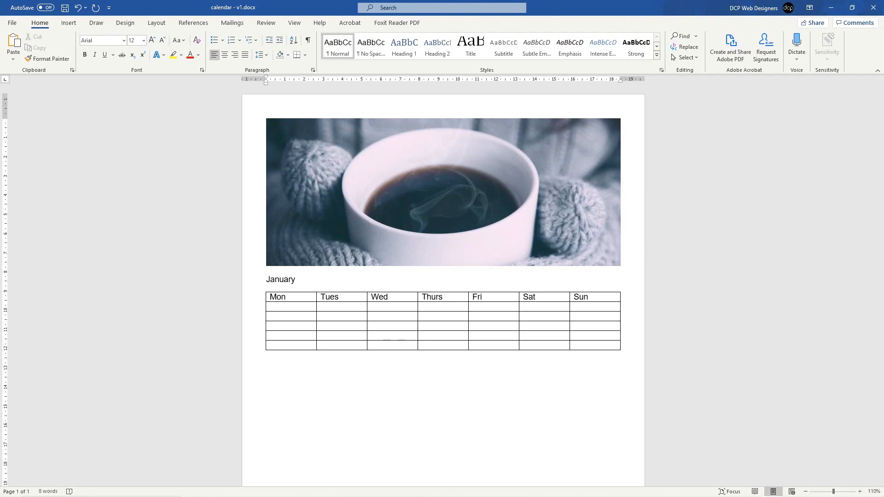
# Format the January 2020 heading in the ABeeZee font at size 28.
pyautogui.click(250, 283)
pyautogui.click(123, 41)
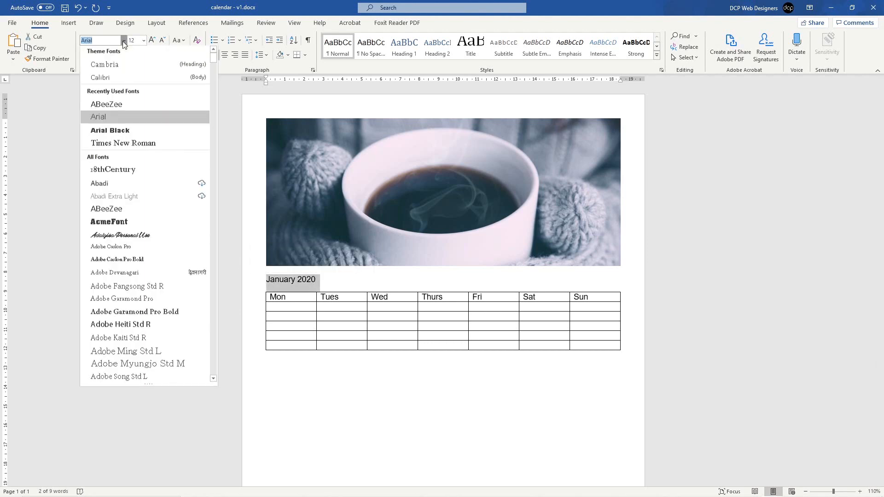
pyautogui.click(113, 211)
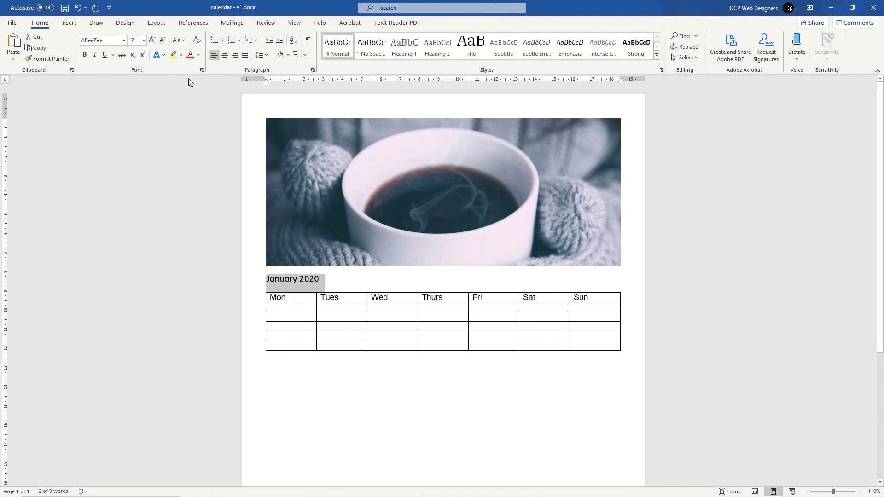
pyautogui.click(143, 40)
pyautogui.click(152, 41)
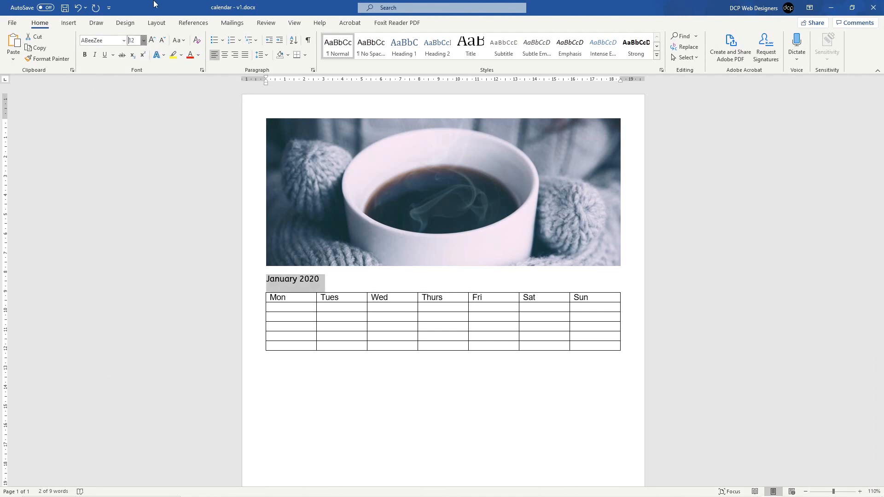
pyautogui.click(152, 41)
pyautogui.click(152, 41)
pyautogui.click(152, 41)
pyautogui.click(151, 41)
pyautogui.click(151, 40)
pyautogui.click(152, 41)
pyautogui.click(152, 41)
pyautogui.click(152, 41)
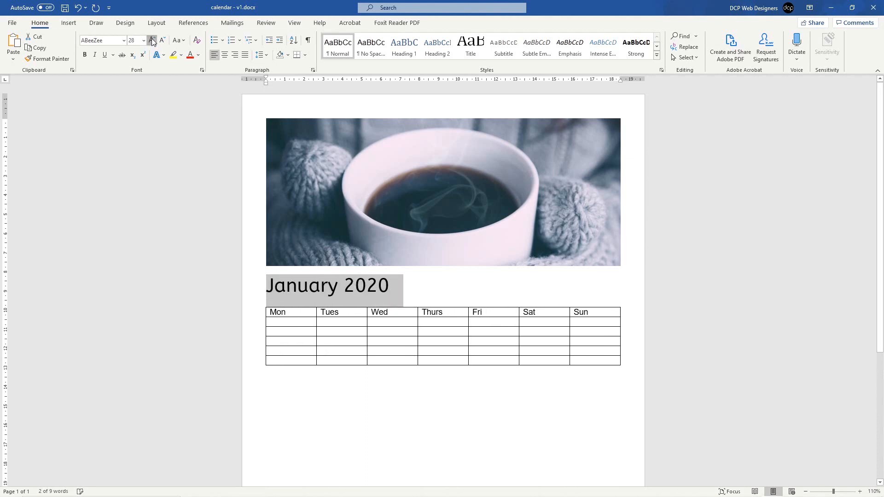
pyautogui.click(152, 41)
pyautogui.click(162, 40)
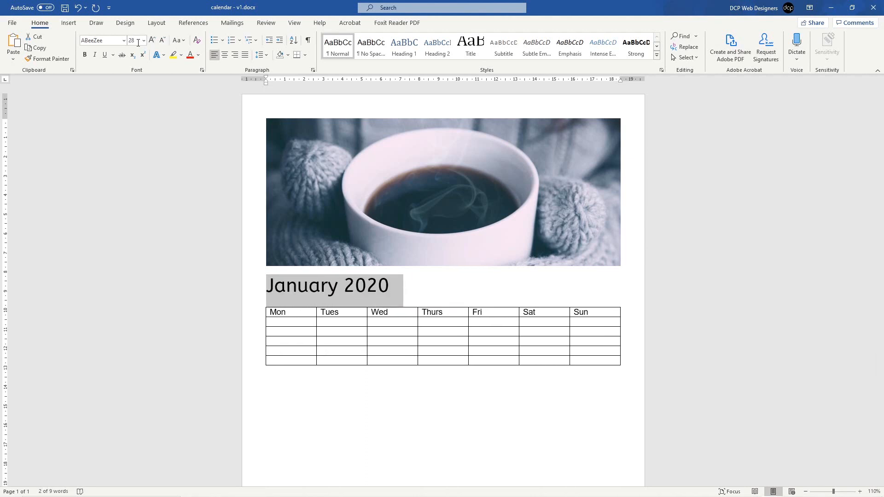
# Centre the January 2020 heading and make it bold.
pyautogui.click(225, 55)
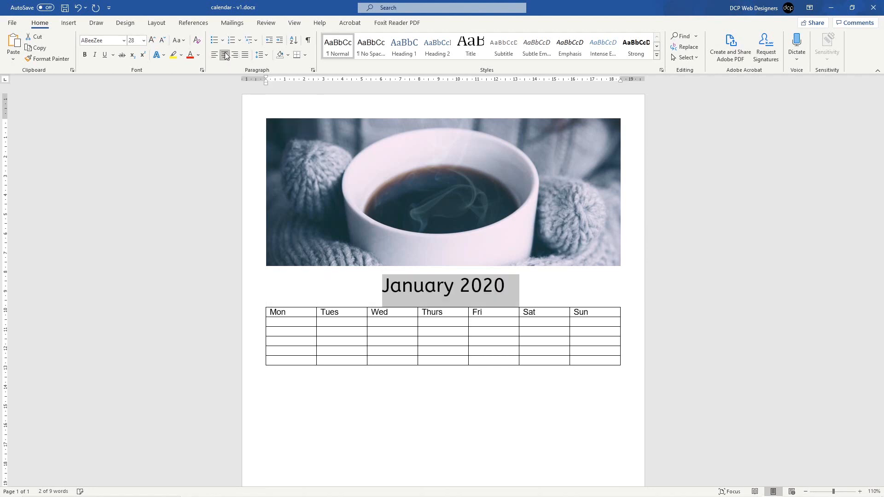
pyautogui.click(84, 56)
pyautogui.click(445, 285)
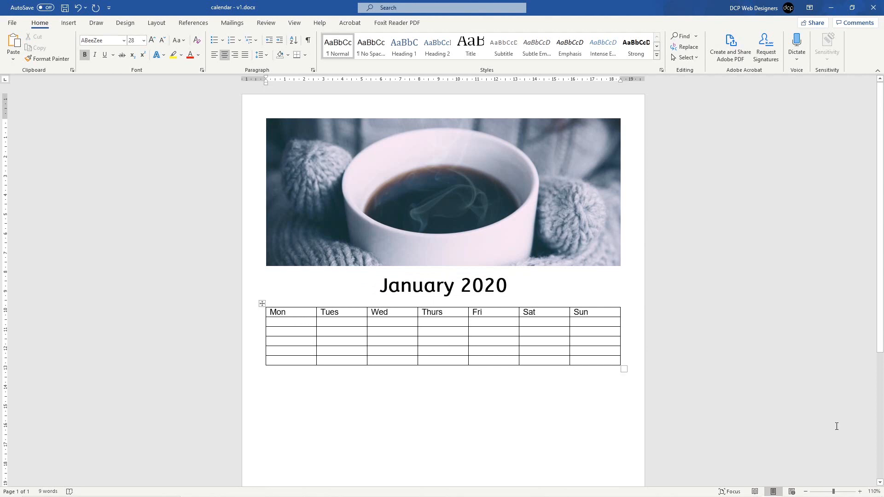
# Check in the Windows calendar which weekday January 2020 starts on, and return to the table's first week row.
pyautogui.click(846, 488)
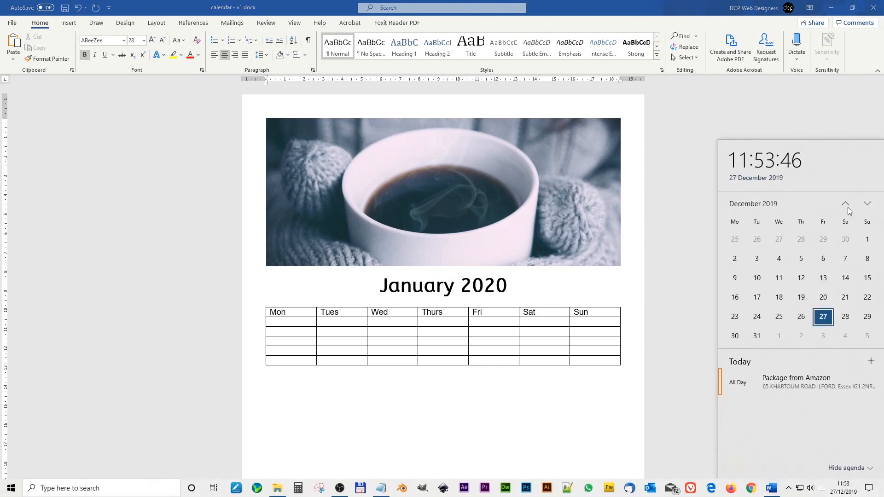
pyautogui.click(867, 204)
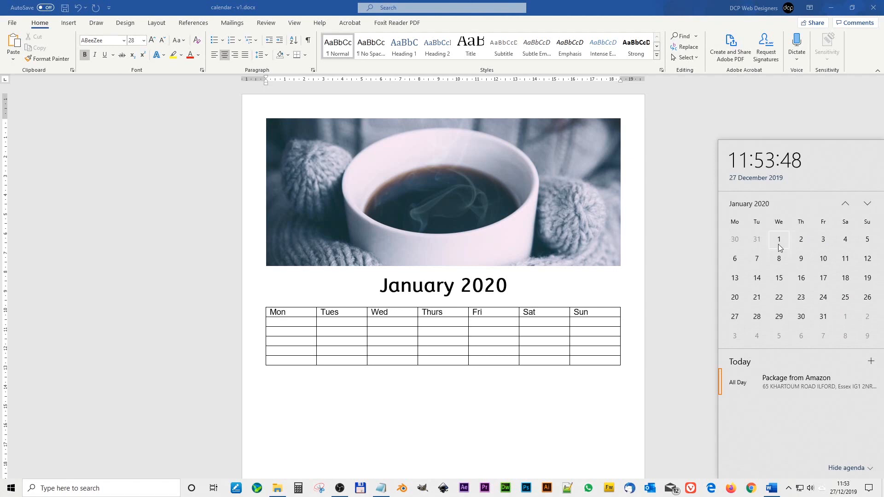
pyautogui.click(391, 322)
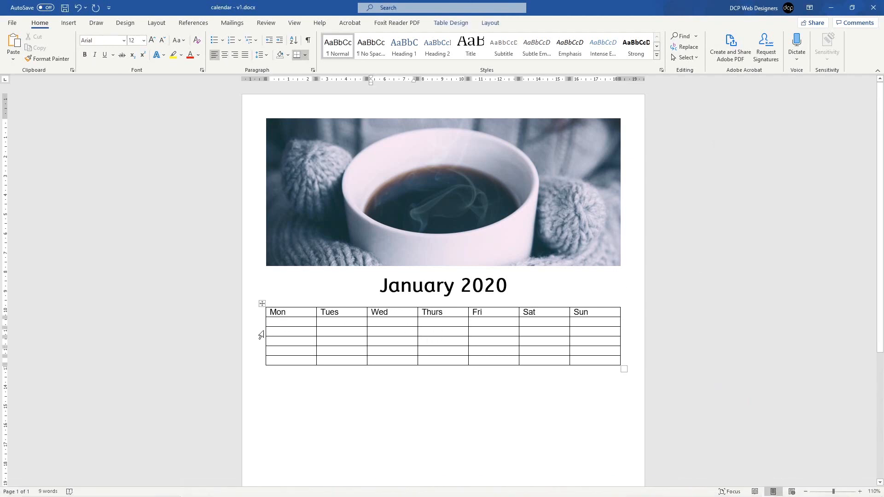
# Try to centre the contents of the whole table in one go.
pyautogui.click(262, 303)
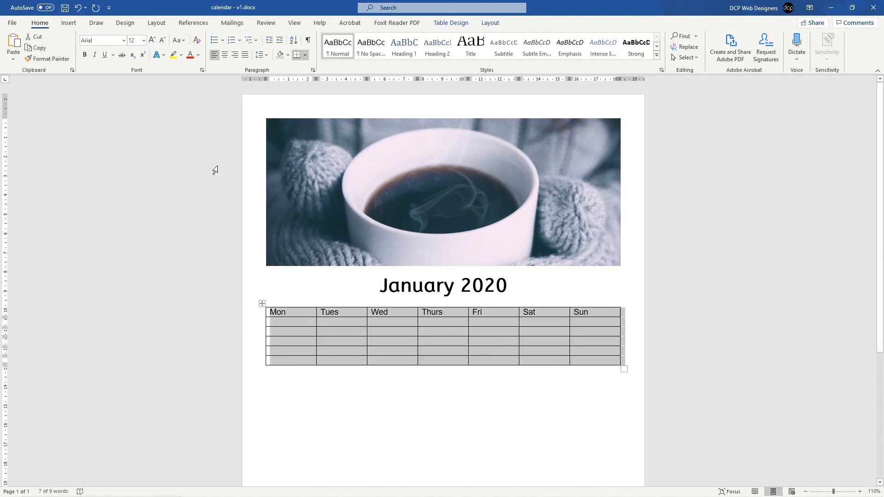
pyautogui.click(226, 55)
pyautogui.click(330, 341)
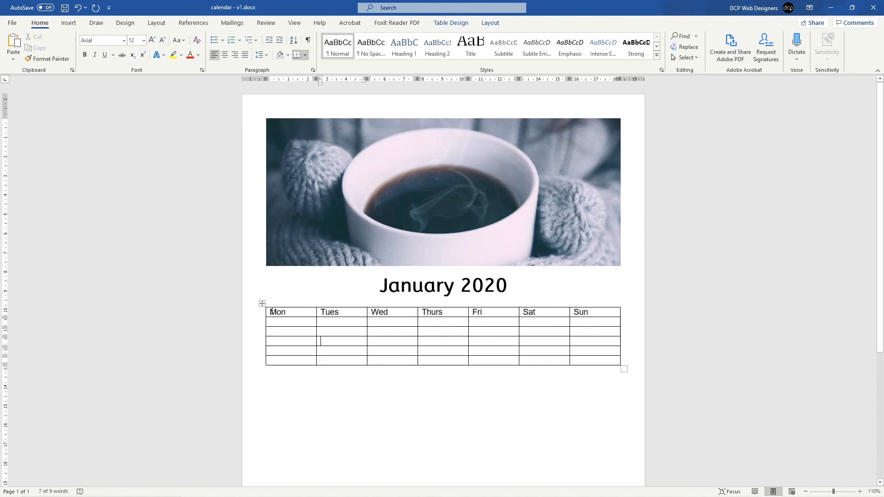
pyautogui.moveTo(250, 313); pyautogui.dragTo(256, 357)
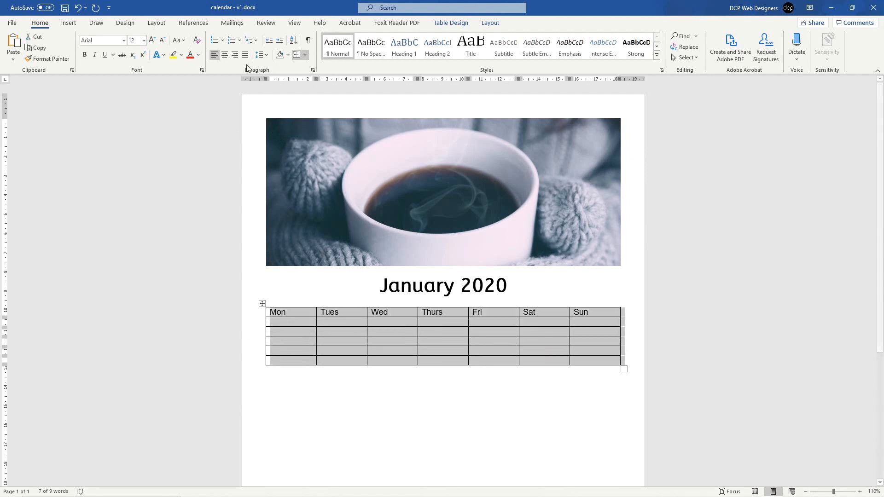
pyautogui.click(225, 55)
pyautogui.click(276, 322)
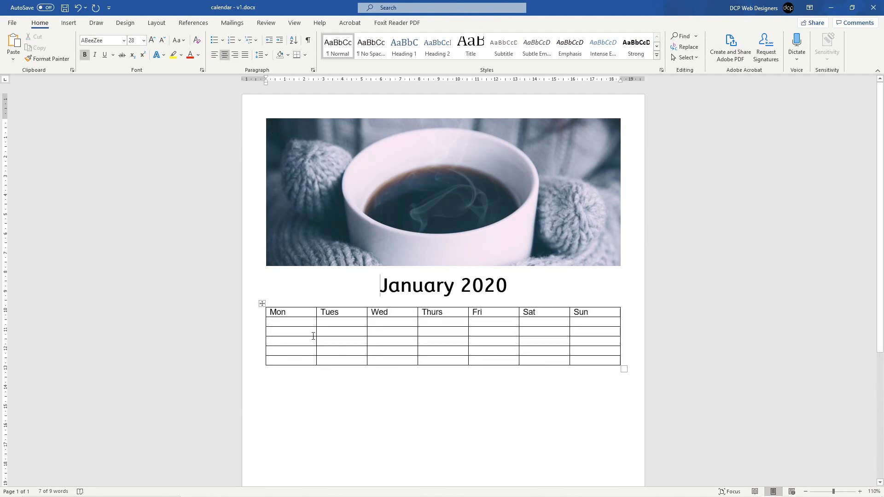
# Centre the weekday names in the header row and set the five empty rows below to centred alignment.
pyautogui.click(255, 315)
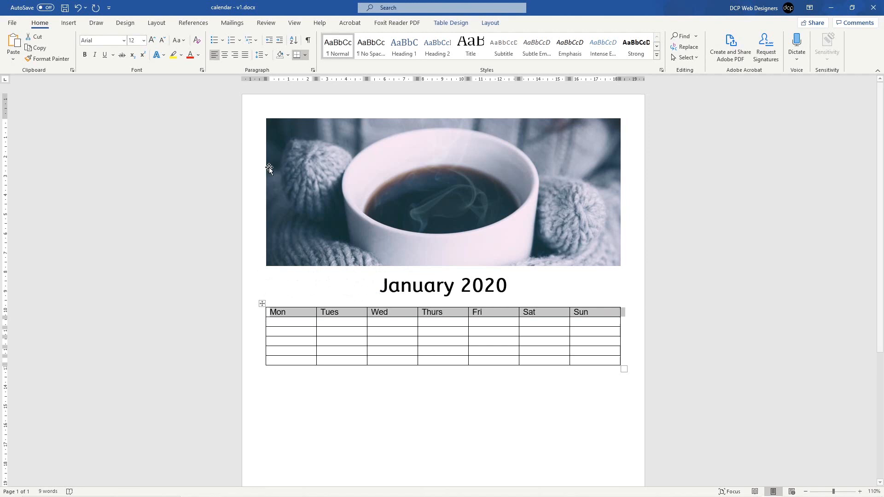
pyautogui.click(225, 55)
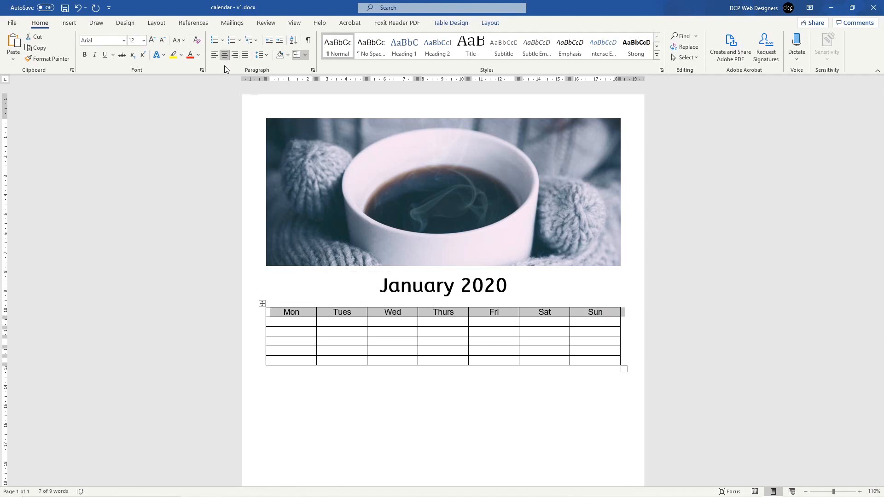
pyautogui.click(281, 327)
pyautogui.click(400, 329)
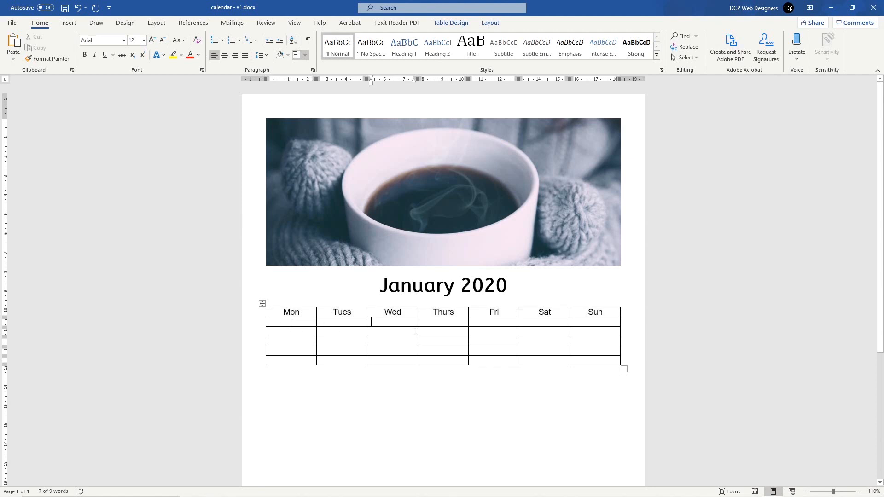
pyautogui.moveTo(242, 322); pyautogui.dragTo(243, 357)
pyautogui.click(225, 55)
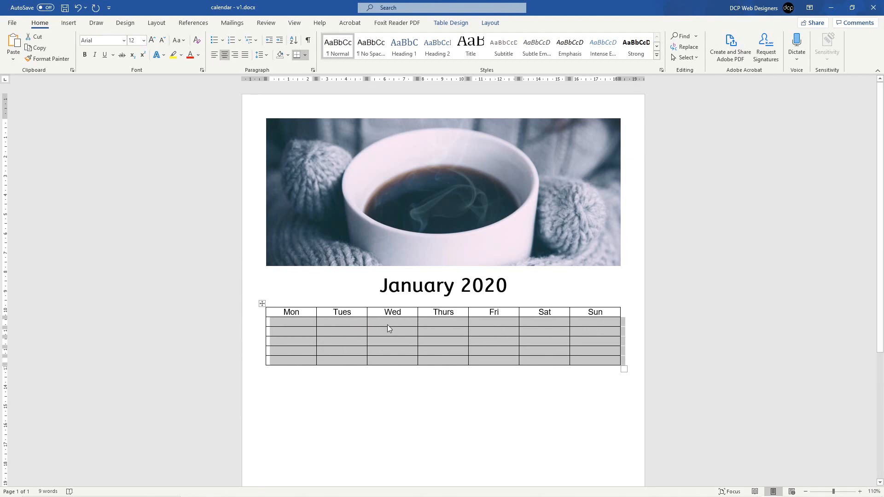
# Enter the dates 1 to 5 in the first week row, starting under Wed.
pyautogui.click(404, 321)
pyautogui.write('1')
pyautogui.press('Tab')
pyautogui.write('2')
pyautogui.press('Tab')
pyautogui.write('3')
pyautogui.press('Tab')
pyautogui.write('4')
pyautogui.press('Tab')
pyautogui.write('5')
pyautogui.press('Tab')
# Enter the dates 6 to 11 in the second week row from Mon to Sat, correcting the Thurs cell to 9.
pyautogui.write('6')
pyautogui.press('Tab')
pyautogui.write('7')
pyautogui.press('Tab')
pyautogui.write('8')
pyautogui.press('Tab')
pyautogui.write('910')
pyautogui.press('Tab')
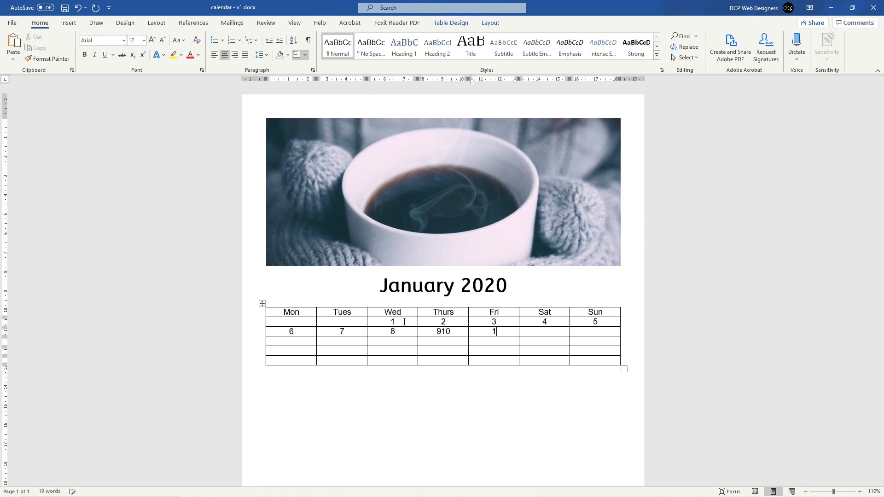
pyautogui.moveTo(442, 332); pyautogui.dragTo(453, 331)
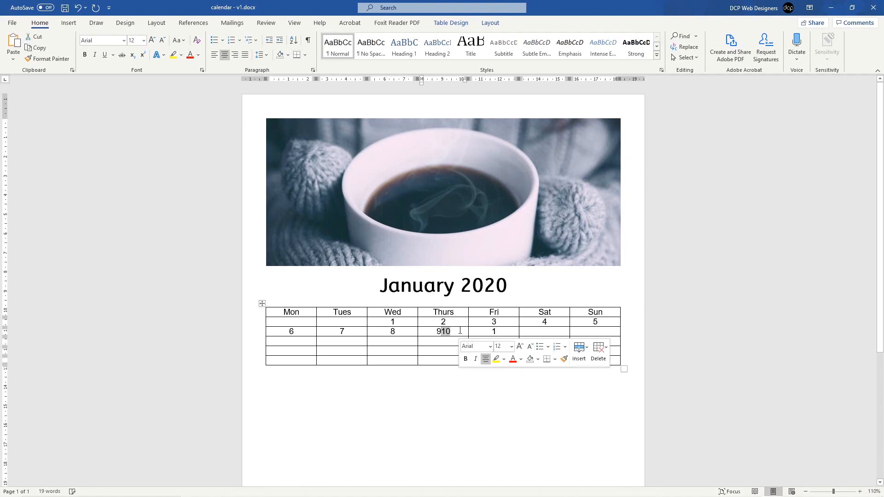
pyautogui.press('Delete')
pyautogui.press('Right')
pyautogui.write('0')
pyautogui.press('Tab')
pyautogui.write('11')
pyautogui.press('Tab')
# Enter 12 under Sun in the second week row and the dates 13 to 19 across the third week row.
pyautogui.write('1213')
pyautogui.press('Tab')
pyautogui.press('Tab')
pyautogui.write('15')
pyautogui.press('Tab')
pyautogui.write('16')
pyautogui.press('Tab')
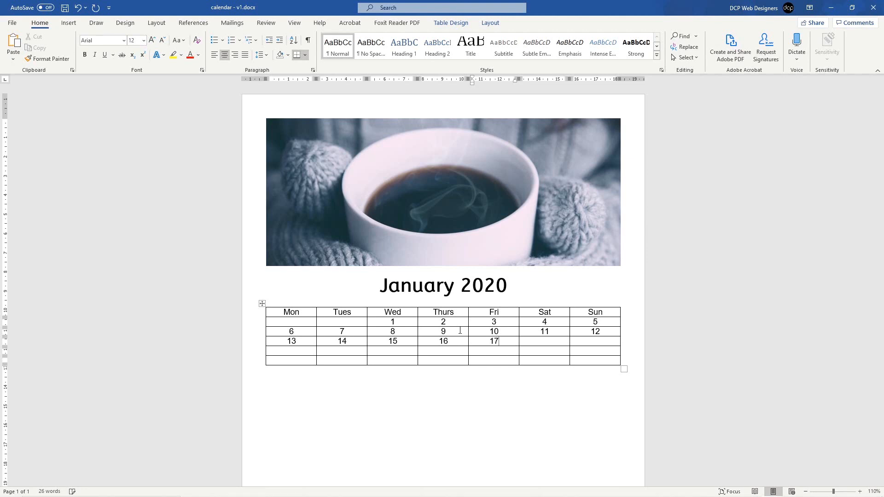
pyautogui.press('Tab')
pyautogui.write('18')
pyautogui.press('Tab')
pyautogui.write('19')
pyautogui.press('Tab')
# Fill the fourth week row with the dates 20 to 26.
pyautogui.write('20')
pyautogui.press('Tab')
pyautogui.write('21')
pyautogui.press('Tab')
pyautogui.write('22')
pyautogui.press('Tab')
pyautogui.write('23')
pyautogui.press('Tab')
pyautogui.write('24')
pyautogui.press('Tab')
pyautogui.write('25')
pyautogui.press('Tab')
pyautogui.write('26')
pyautogui.press('Tab')
# Enter the dates 27 to 31 in the last row, from Mon to Fri.
pyautogui.write('27')
pyautogui.press('Tab')
pyautogui.write('28')
pyautogui.press('Tab')
pyautogui.write('2')
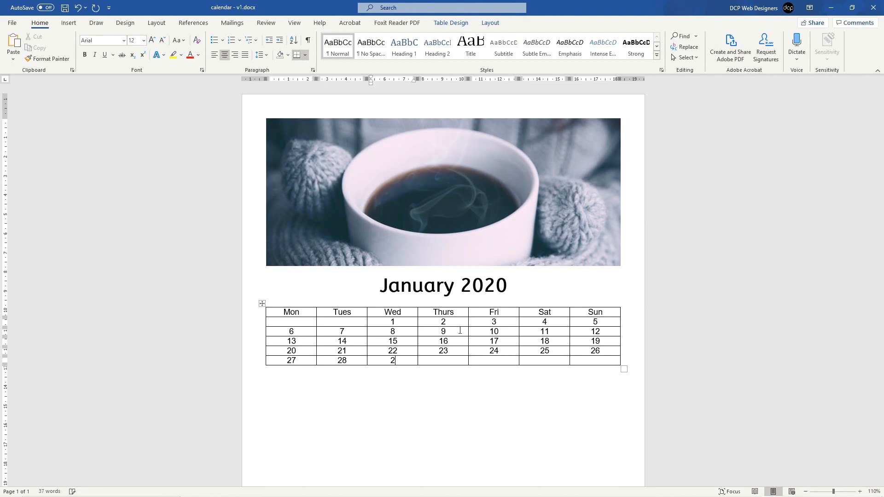
pyautogui.write('9')
pyautogui.press('Tab')
pyautogui.write('30')
pyautogui.press('Tab')
pyautogui.write('31')
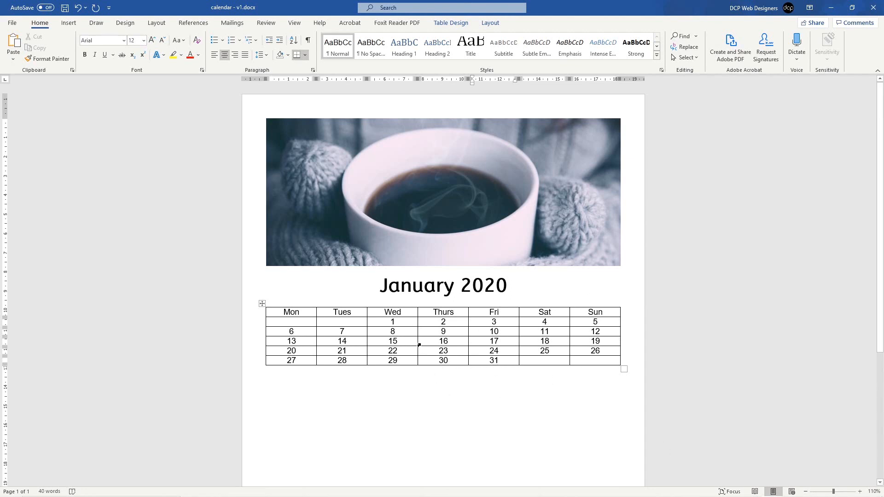
# Apply the blue List Tables style with a solid header row and light banded rows to the whole January table.
pyautogui.click(381, 284)
pyautogui.click(285, 310)
pyautogui.click(262, 304)
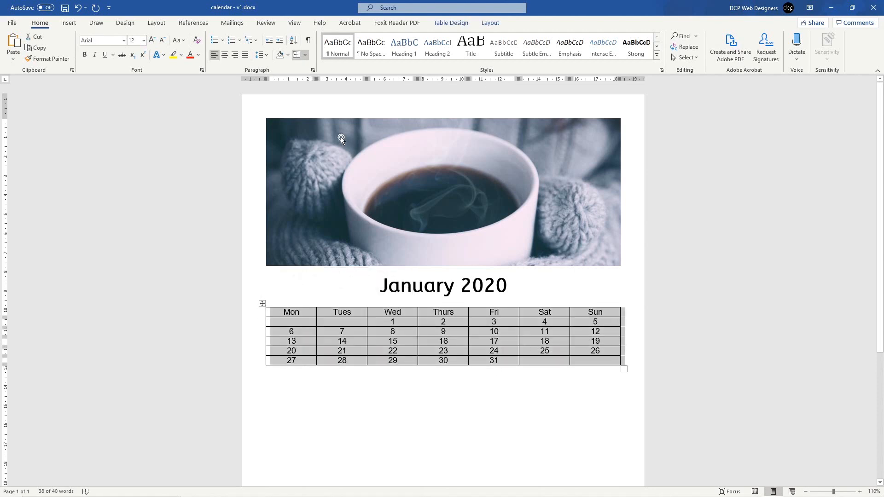
pyautogui.click(443, 24)
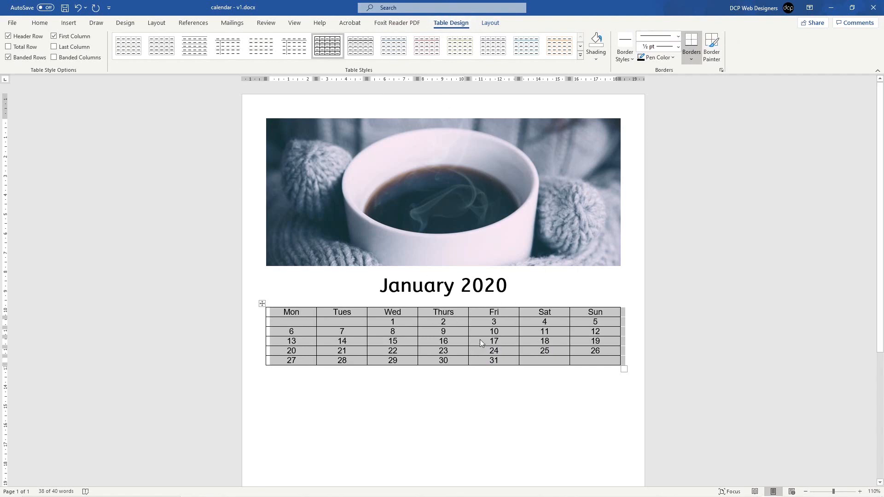
pyautogui.click(581, 55)
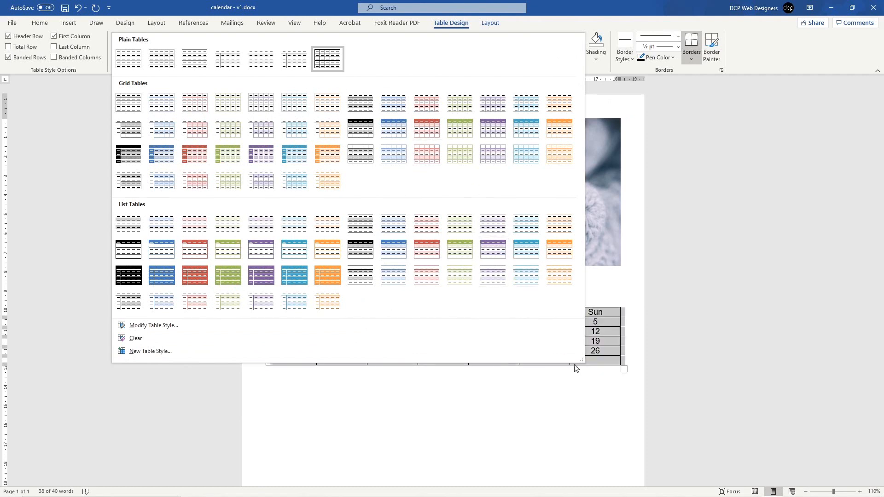
pyautogui.moveTo(580, 361); pyautogui.dragTo(566, 263)
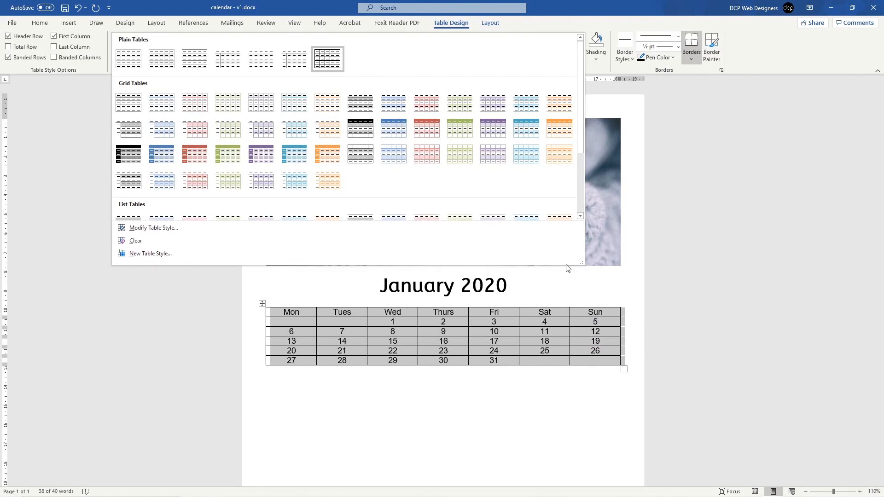
pyautogui.scroll(-3, 359, 97)
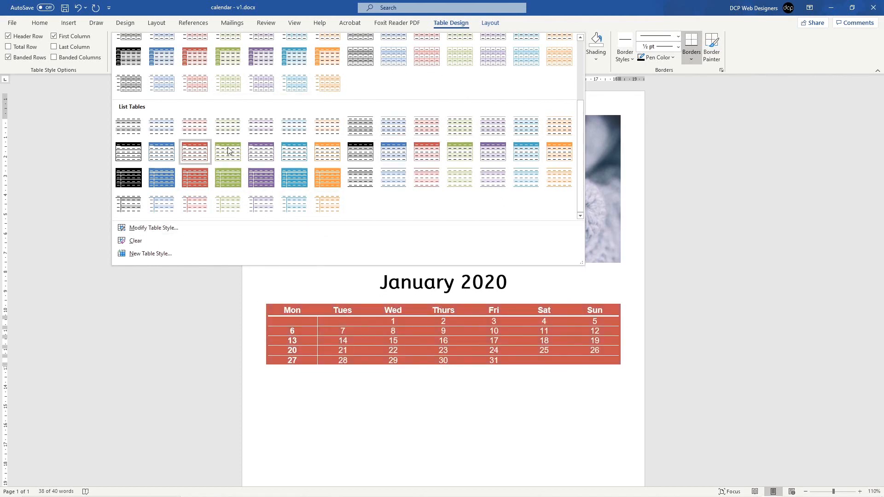
pyautogui.scroll(3, 345, 137)
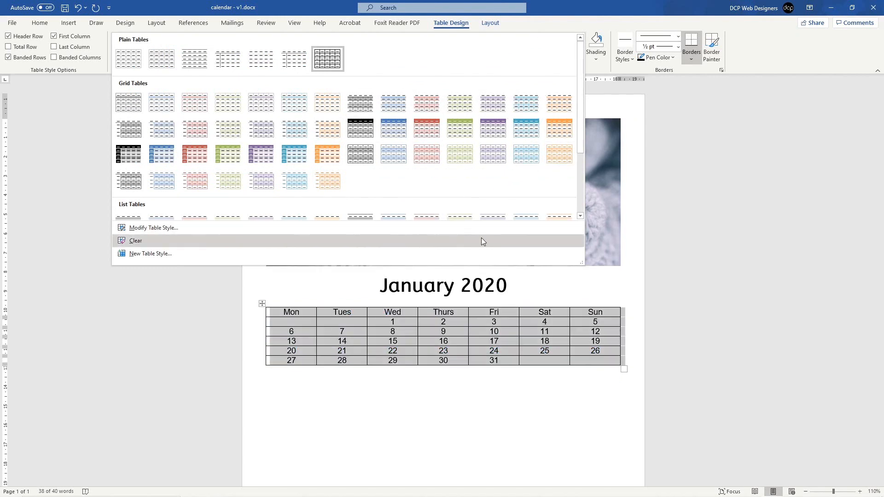
pyautogui.scroll(-3, 479, 185)
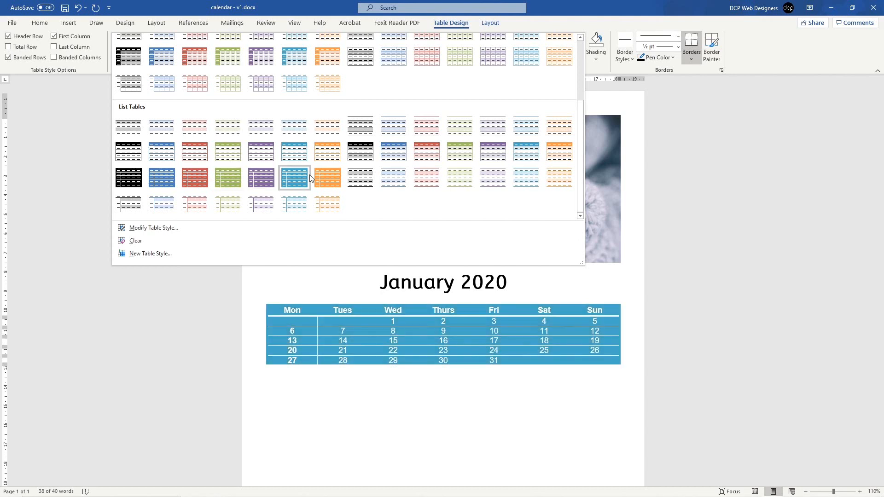
pyautogui.click(522, 159)
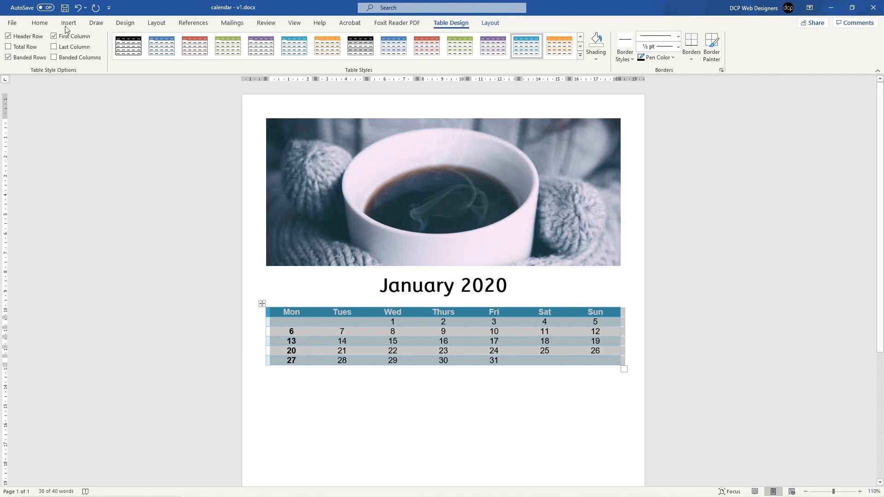
# Remove the bold formatting from the dates 6, 13, 20 and 27 in the Mon column.
pyautogui.click(40, 22)
pyautogui.moveTo(314, 333); pyautogui.dragTo(305, 362)
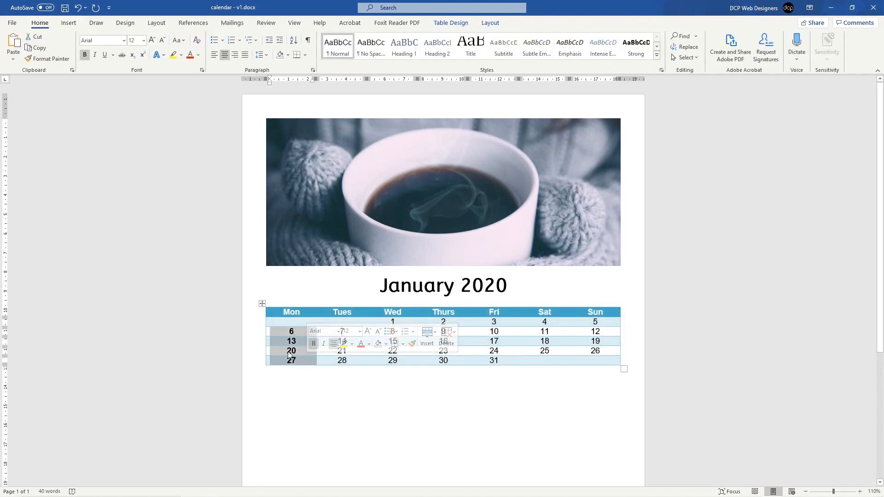
pyautogui.click(81, 56)
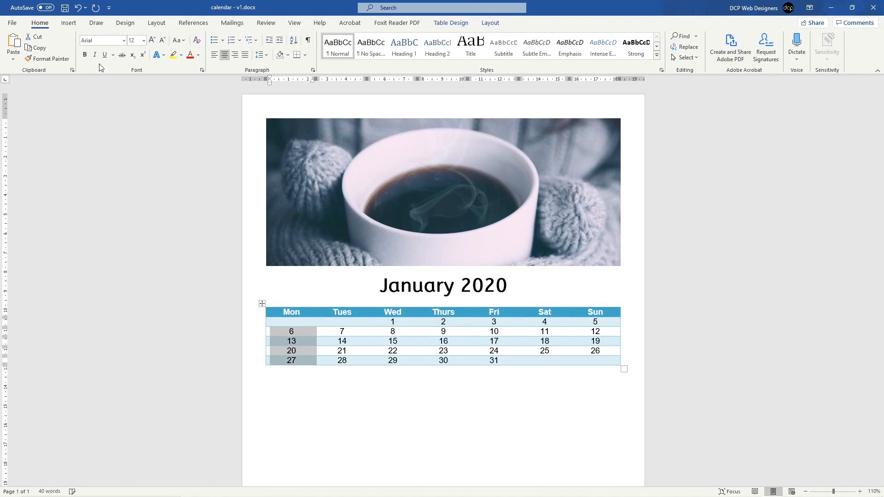
pyautogui.click(347, 351)
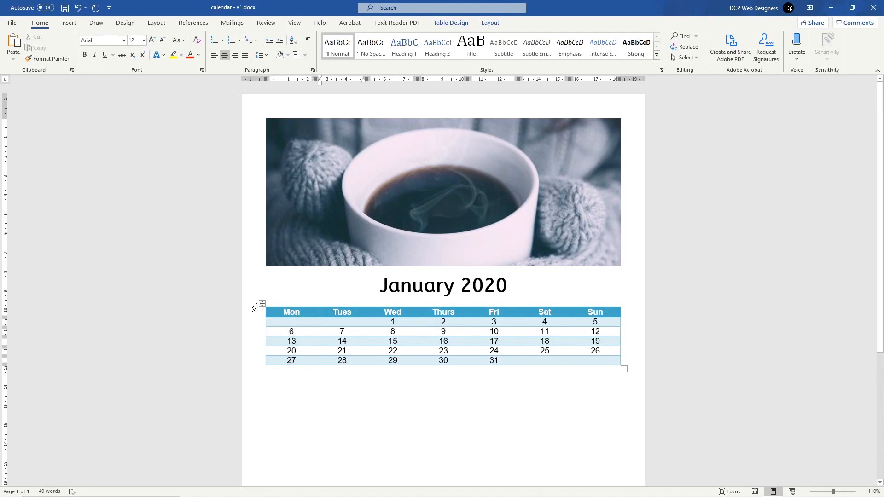
# Specify a taller height, measured as "At least", for all six rows of the January table in Table Properties.
pyautogui.click(263, 303)
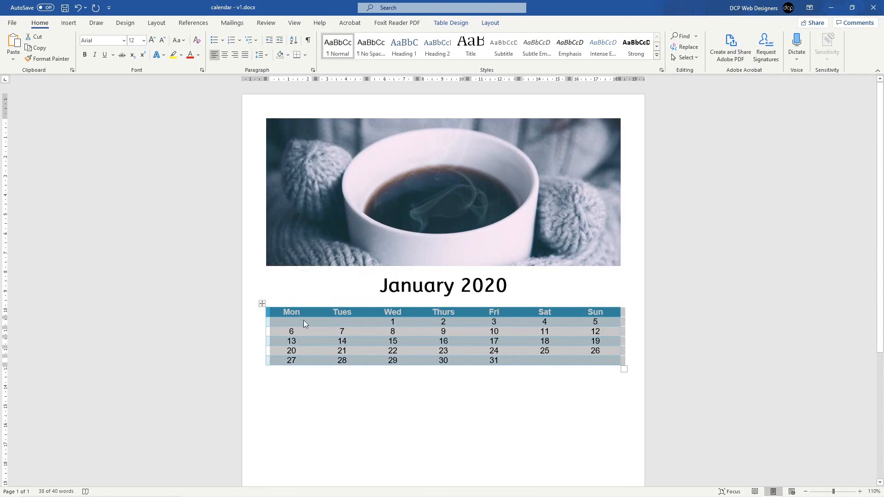
pyautogui.rightClick(386, 318)
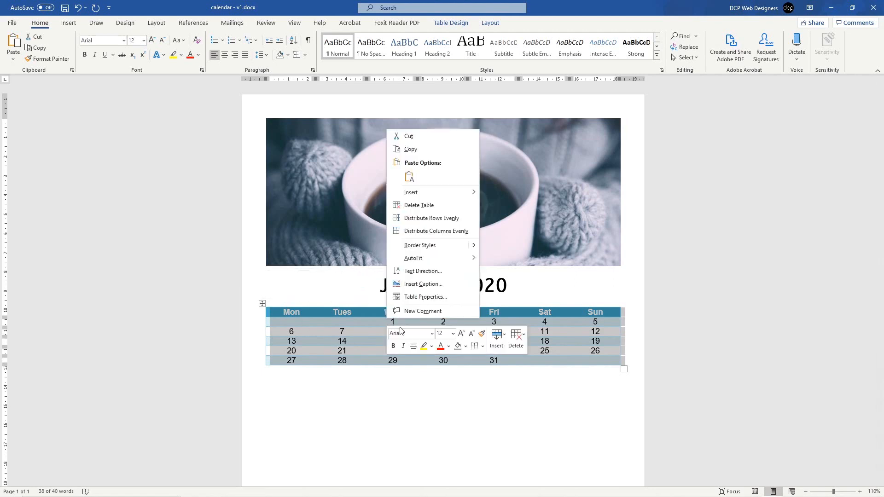
pyautogui.click(414, 297)
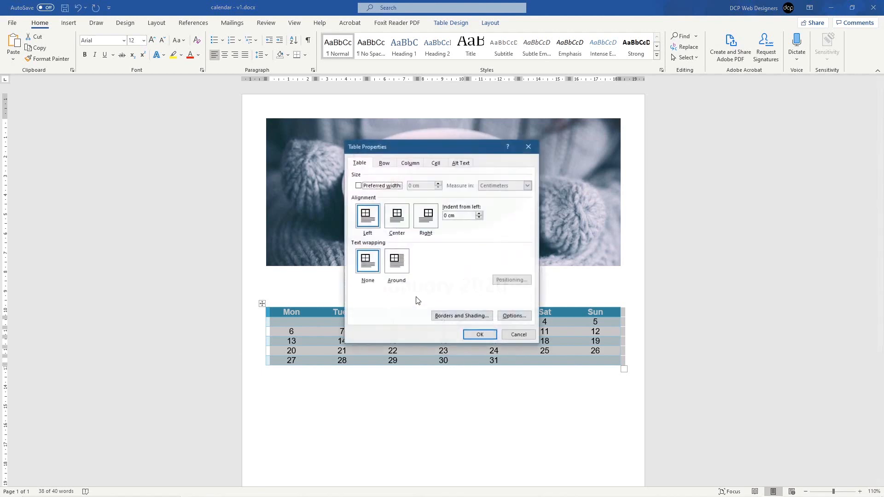
pyautogui.click(384, 163)
pyautogui.click(369, 194)
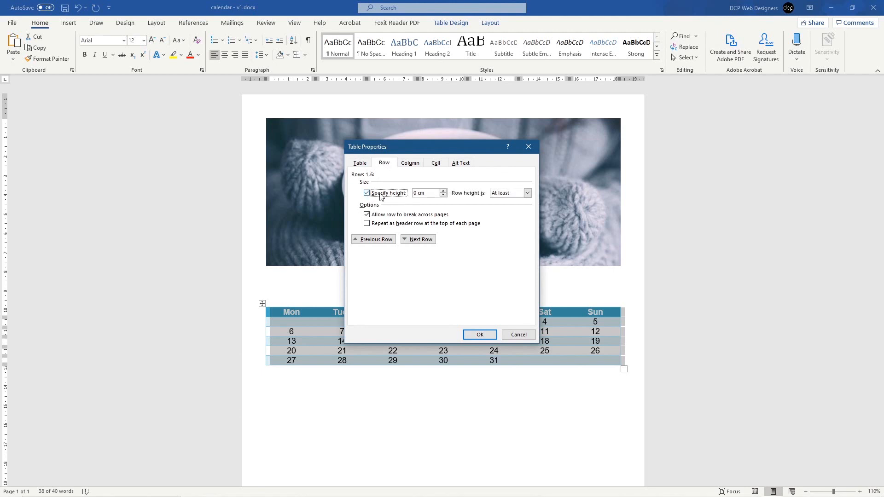
pyautogui.click(443, 191)
# Set the vertical alignment of all the table's cells to Center and apply the table properties.
pyautogui.click(434, 164)
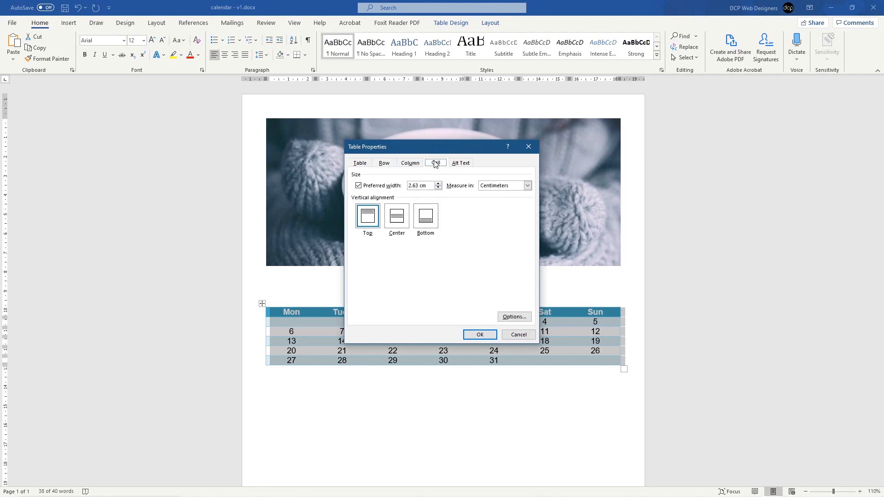
pyautogui.click(401, 220)
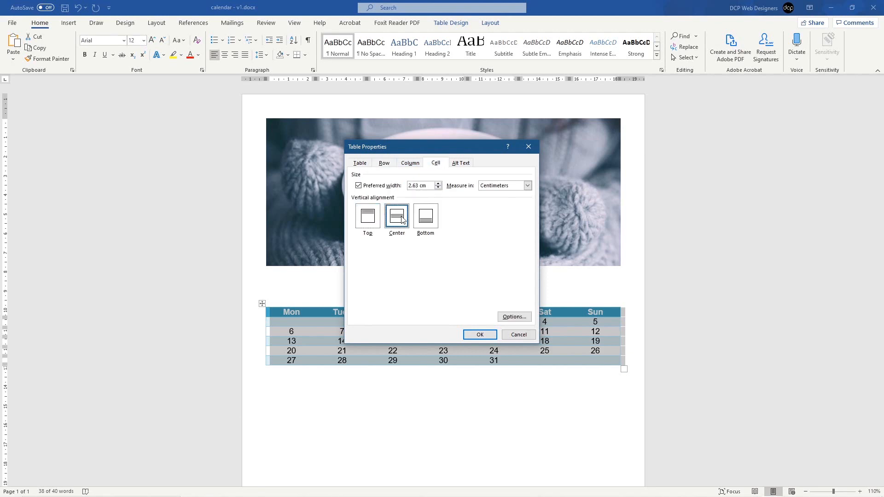
pyautogui.click(478, 335)
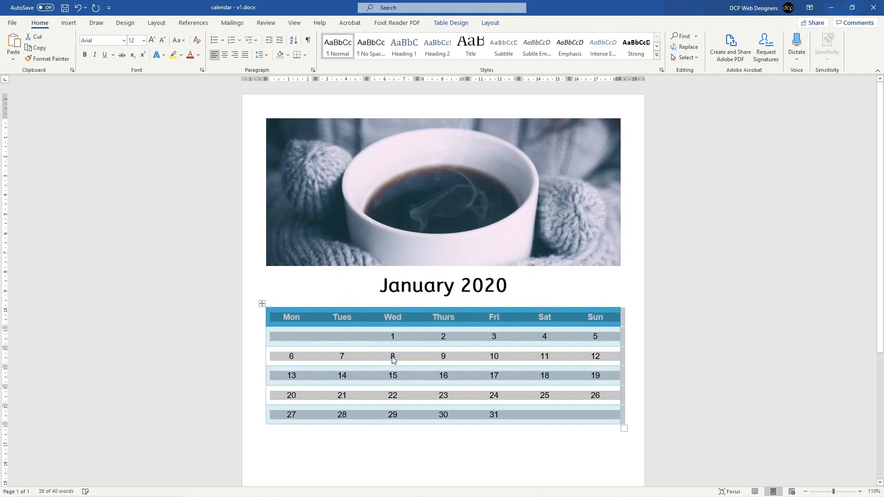
pyautogui.click(391, 357)
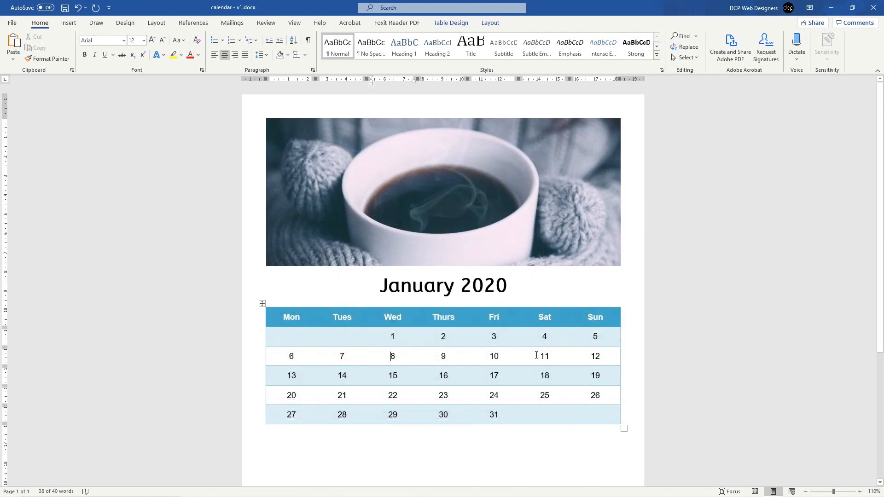
# Copy the January 2020 heading with its table and paste the copy one blank line below the original table.
pyautogui.scroll(-5, 536, 355)
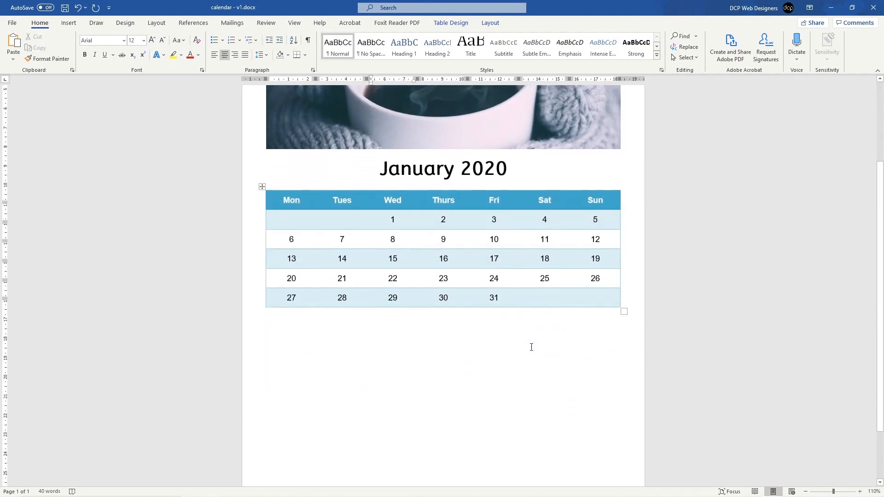
pyautogui.scroll(3, 411, 361)
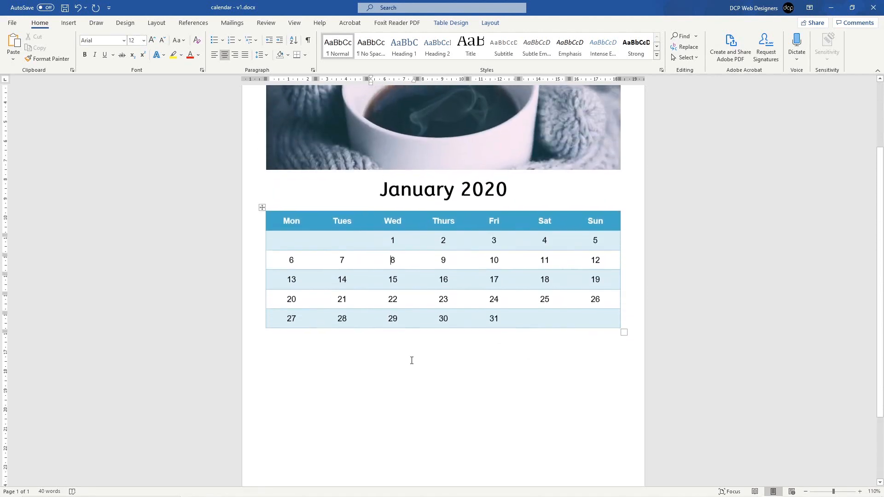
pyautogui.click(380, 193)
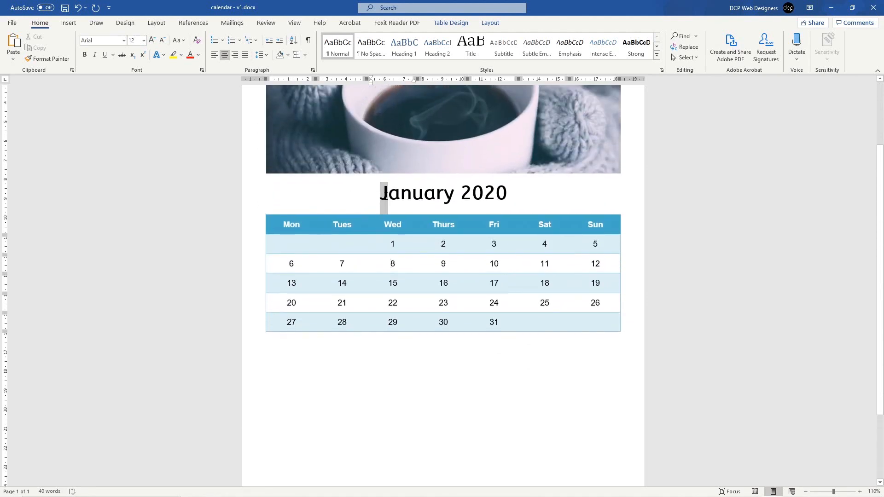
pyautogui.moveTo(391, 199); pyautogui.dragTo(538, 337)
pyautogui.hotkey('ctrl', 'c')
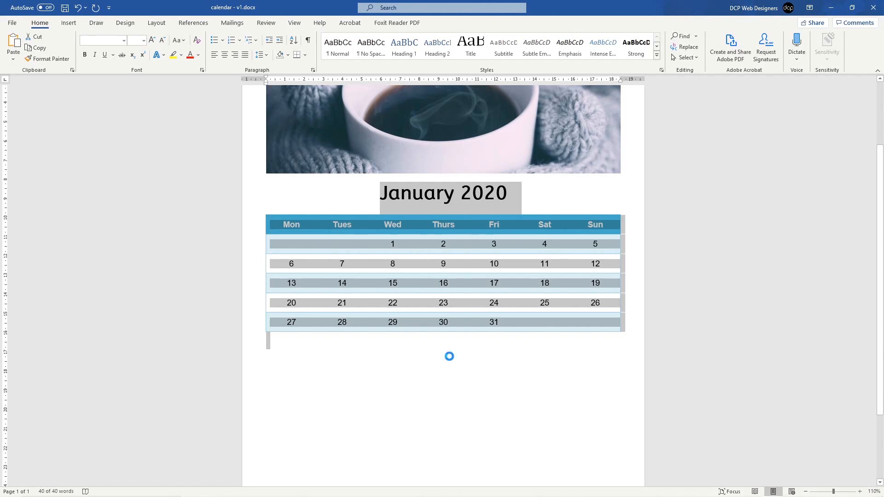
pyautogui.click(302, 344)
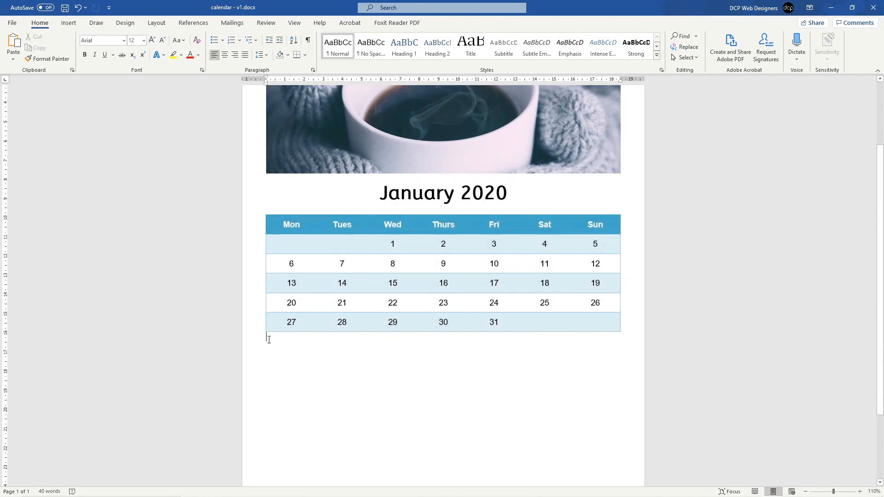
pyautogui.press('Return')
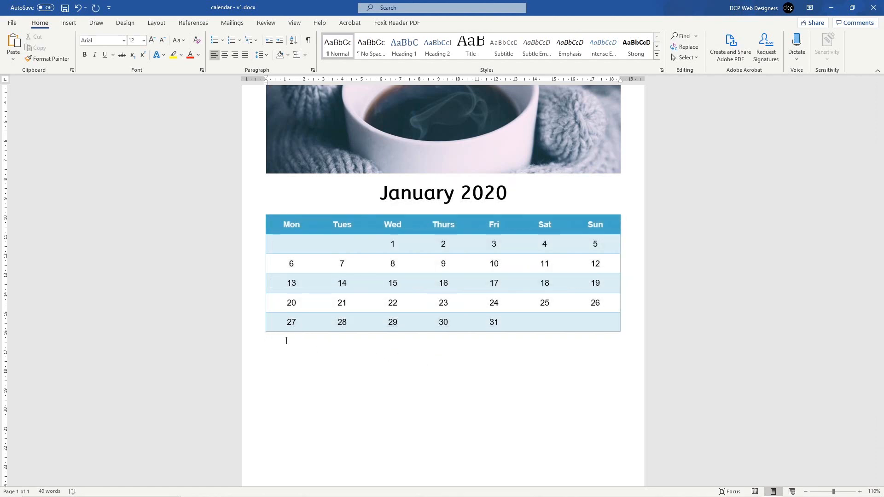
pyautogui.hotkey('ctrl', 'v')
# Change the month in the copied heading to February, using the spelling suggestion to correct it.
pyautogui.doubleClick(417, 307)
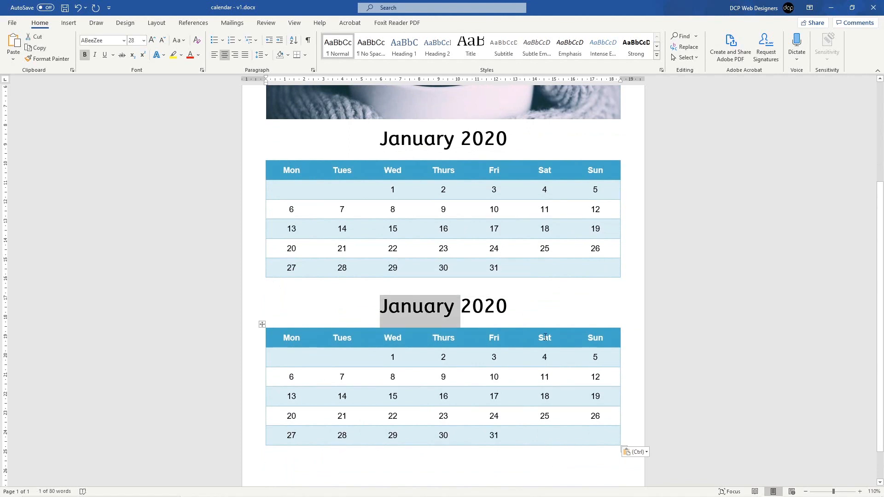
pyautogui.write('Febu')
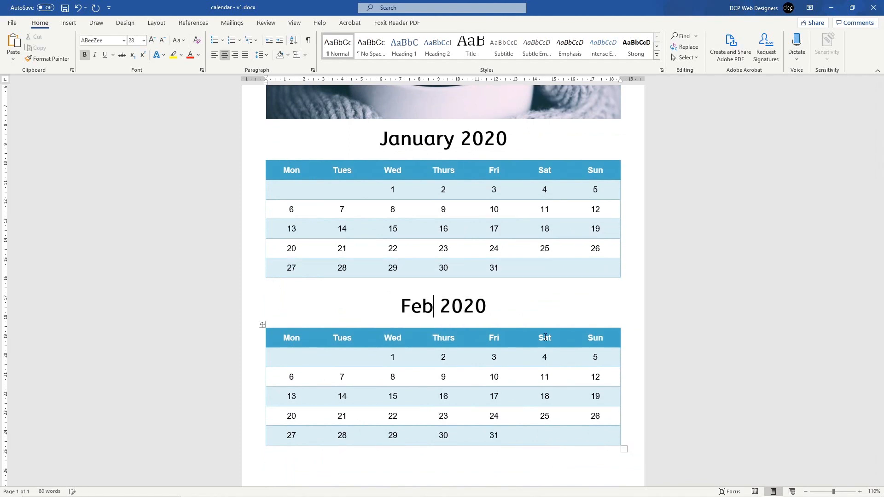
pyautogui.write('rary')
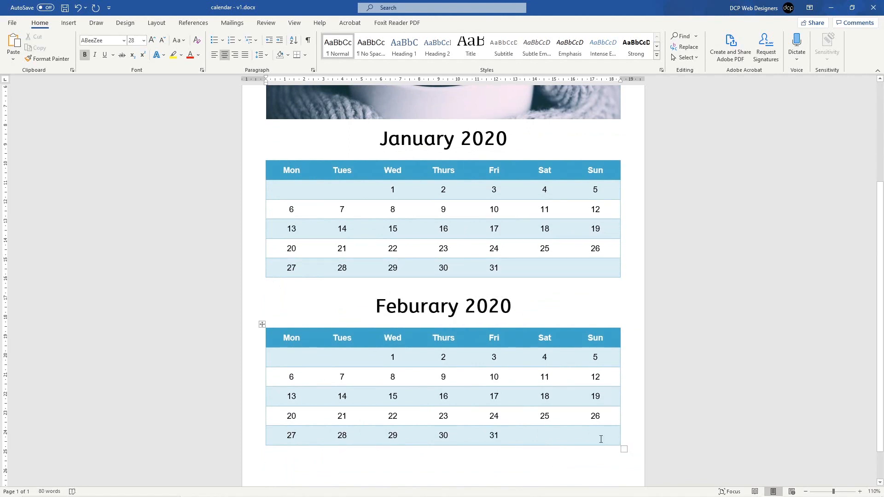
pyautogui.rightClick(420, 308)
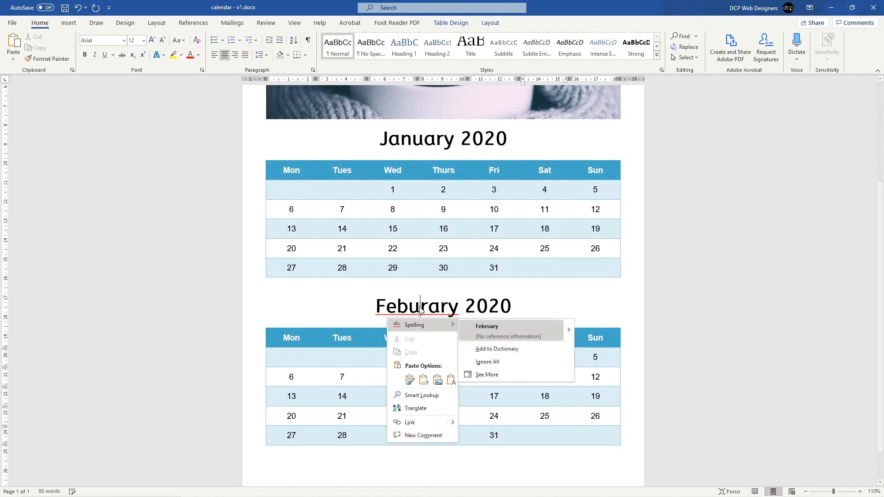
pyautogui.click(486, 327)
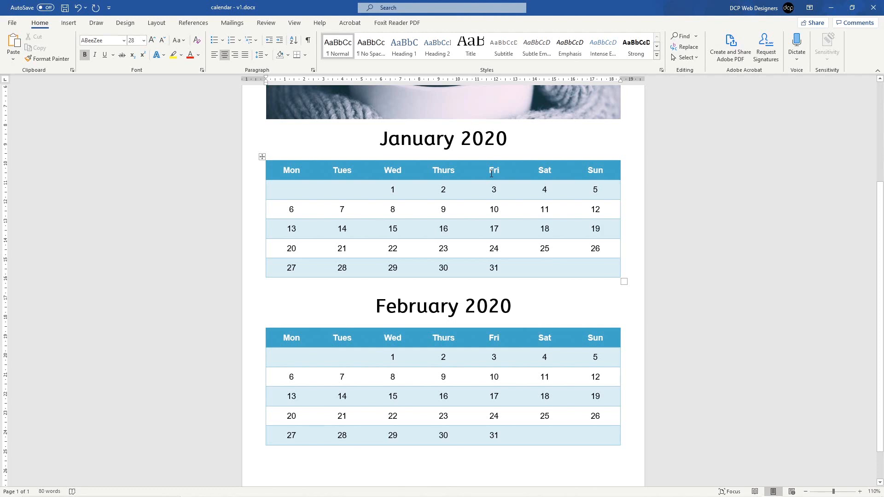
# Clear all dates from the February table, keeping the weekday header, and enter 1 under Sat in the first week row.
pyautogui.doubleClick(491, 269)
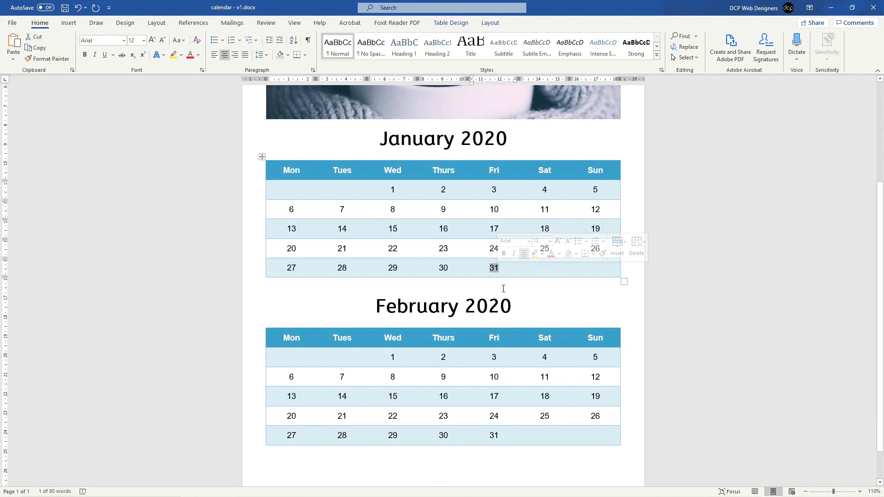
pyautogui.moveTo(386, 354); pyautogui.dragTo(252, 438)
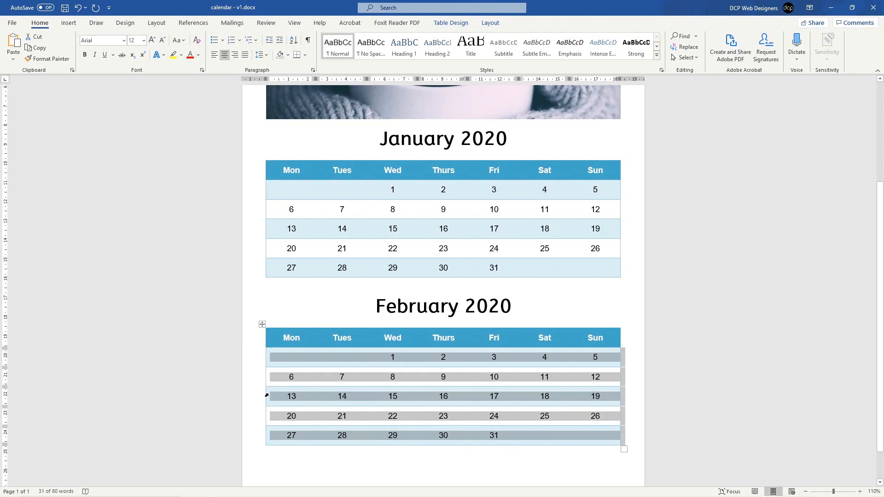
pyautogui.press('Delete')
pyautogui.click(553, 362)
pyautogui.write('1')
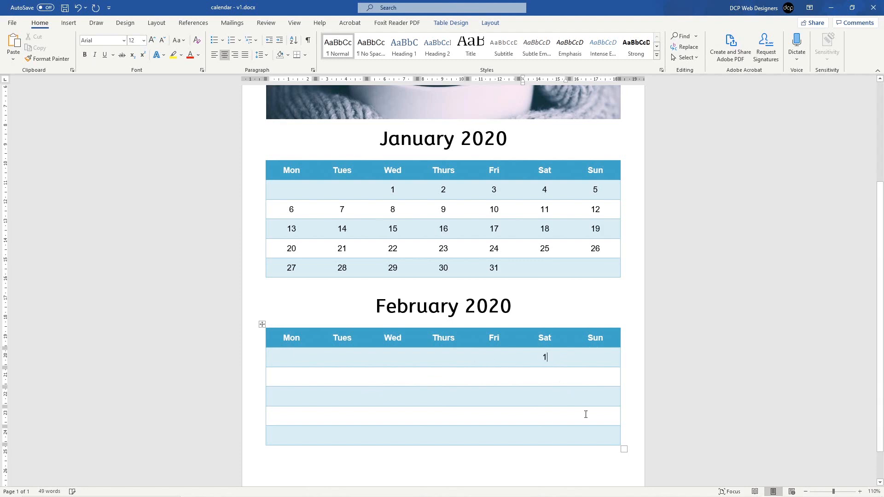
# Open the Windows taskbar calendar and browse to February 2020 to check which weekday the month starts on.
pyautogui.click(843, 488)
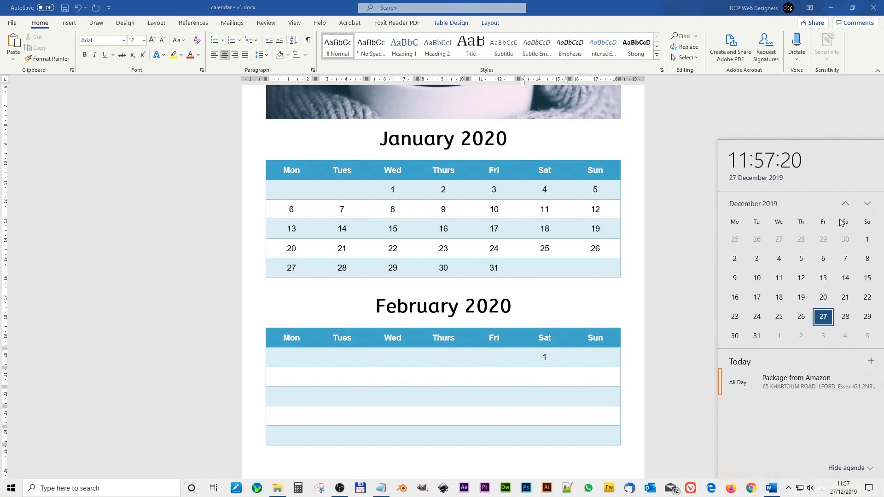
pyautogui.click(846, 204)
pyautogui.click(868, 205)
pyautogui.click(868, 206)
pyautogui.click(869, 206)
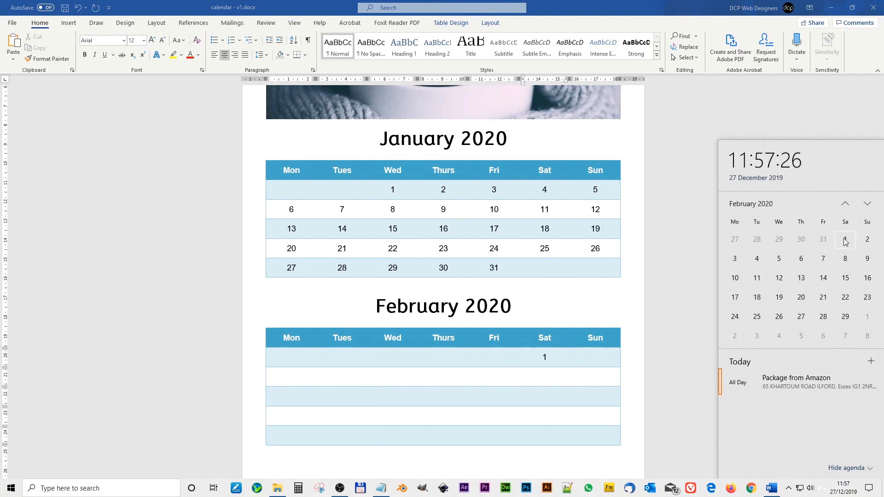
# Enter 2 under Sun in the February table's first week and fill the second week with 3 to 9.
pyautogui.click(610, 359)
pyautogui.write('2')
pyautogui.press('Tab')
pyautogui.write('3')
pyautogui.press('Tab')
pyautogui.write('4')
pyautogui.press('Tab')
pyautogui.write('5')
pyautogui.press('Tab')
pyautogui.write('6\t78')
pyautogui.press('Tab')
pyautogui.write('9')
pyautogui.press('Tab')
pyautogui.press('Left')
pyautogui.press('Left')
pyautogui.press('Left')
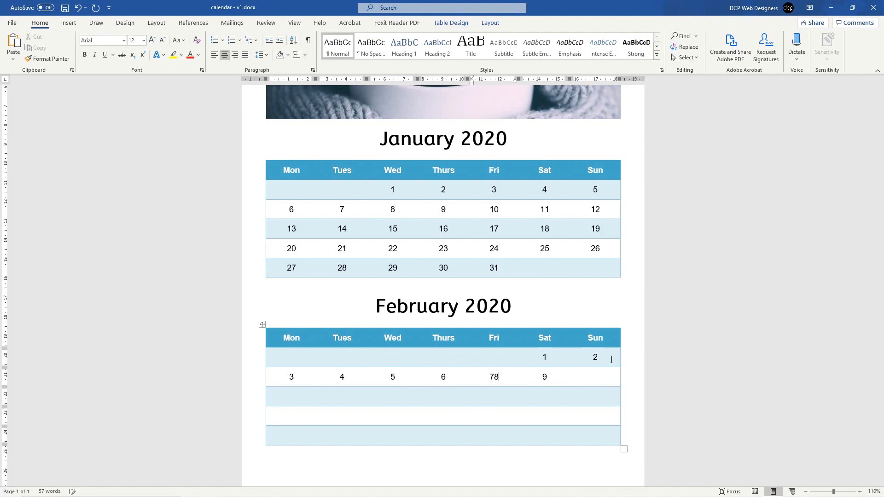
pyautogui.press('Delete')
pyautogui.press('Right')
pyautogui.write('8')
pyautogui.press('Tab')
pyautogui.write('9')
pyautogui.press('Tab')
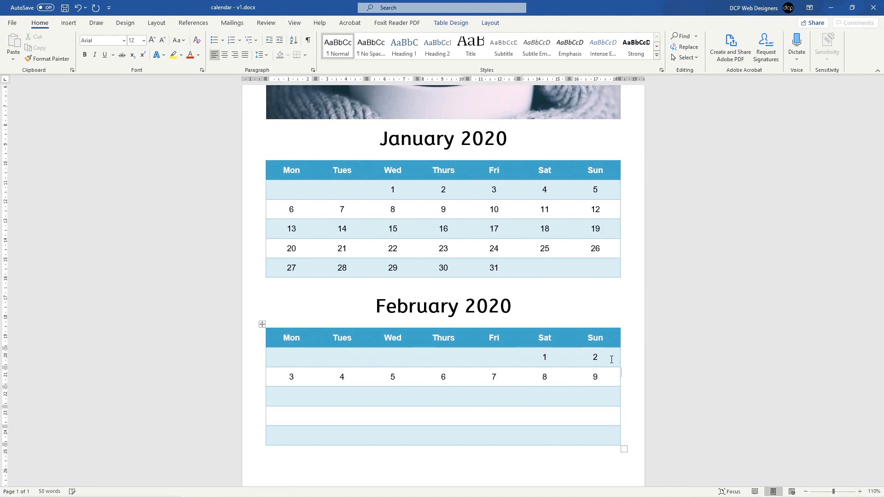
# Fill the third week row of the February table with the dates 10 to 16.
pyautogui.write('10')
pyautogui.press('Tab')
pyautogui.write('11')
pyautogui.press('Tab')
pyautogui.write('12\t13')
pyautogui.press('Tab')
pyautogui.write('14')
pyautogui.press('Tab')
pyautogui.write('15')
pyautogui.press('Tab')
pyautogui.write('16')
pyautogui.press('Tab')
# Fill the fourth week row of the February table with the dates 17 to 23.
pyautogui.write('7')
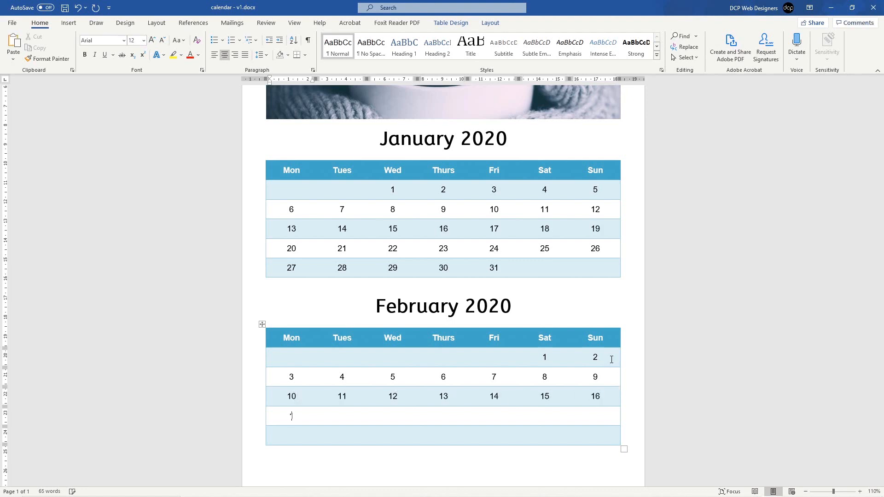
pyautogui.press('Tab')
pyautogui.write('18')
pyautogui.press('Tab')
pyautogui.write('1920')
pyautogui.press('BackSpace')
pyautogui.press('BackSpace')
pyautogui.press('Tab')
pyautogui.write('20')
pyautogui.press('Tab')
pyautogui.write('21')
pyautogui.press('Tab')
pyautogui.write('22')
pyautogui.press('Tab')
pyautogui.write('23')
pyautogui.press('Tab')
# Enter 24 to 29 in the last week row of the February table and save the document.
pyautogui.write('24')
pyautogui.press('Tab')
pyautogui.write('25')
pyautogui.press('Tab')
pyautogui.write('26')
pyautogui.press('Tab')
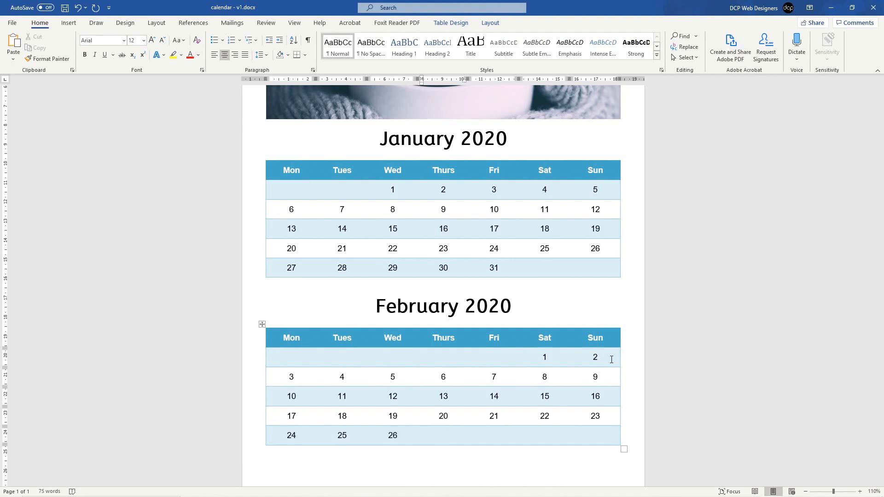
pyautogui.write('27')
pyautogui.press('Tab')
pyautogui.write('28')
pyautogui.press('Tab')
pyautogui.write('29')
pyautogui.hotkey('ctrl', 's')
# Check the last date of February 2020 in the Windows taskbar calendar.
pyautogui.click(845, 490)
pyautogui.click(868, 205)
pyautogui.click(868, 206)
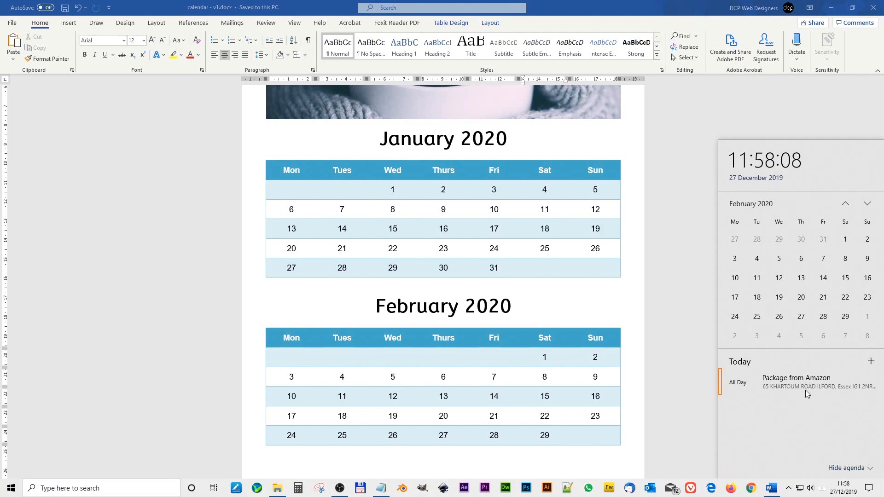
pyautogui.click(675, 388)
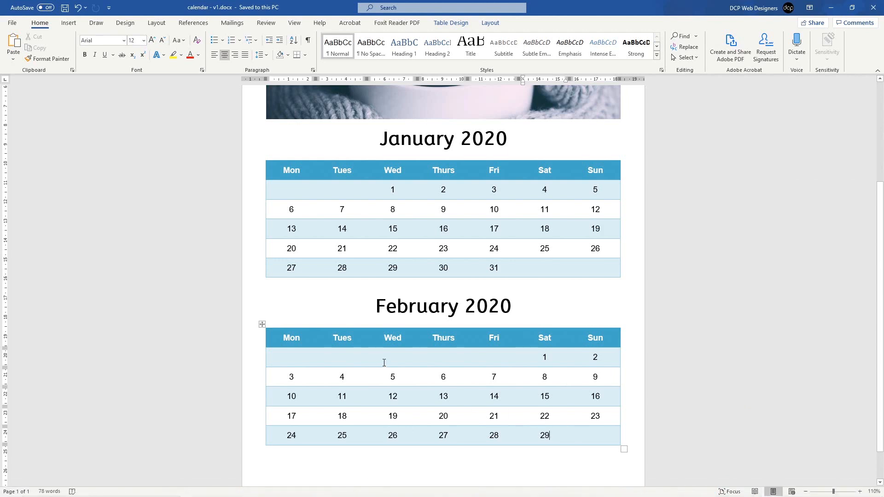
# Select the whole document, including the picture, both month headings and both tables, and copy it.
pyautogui.scroll(5, 382, 361)
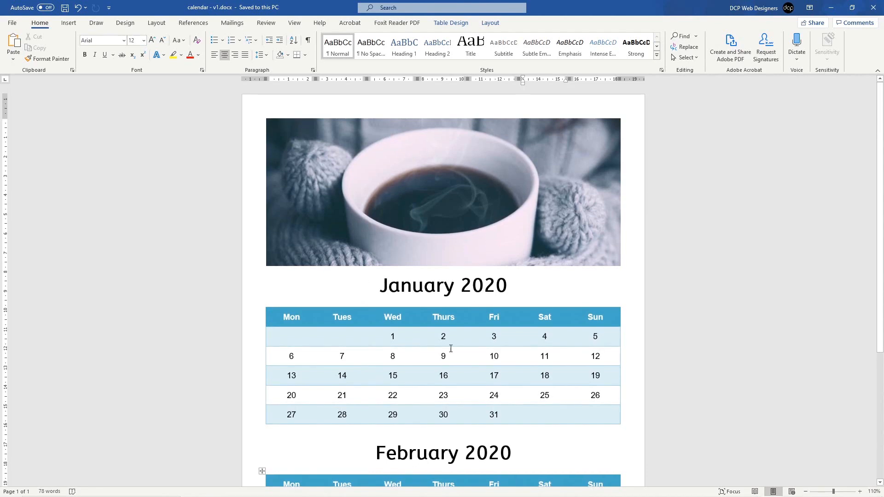
pyautogui.scroll(-6, 450, 348)
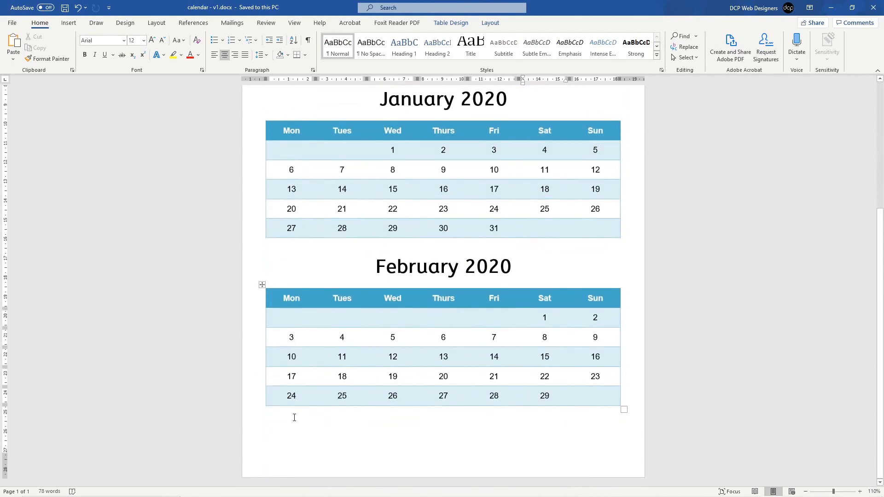
pyautogui.click(294, 417)
pyautogui.scroll(5, 367, 416)
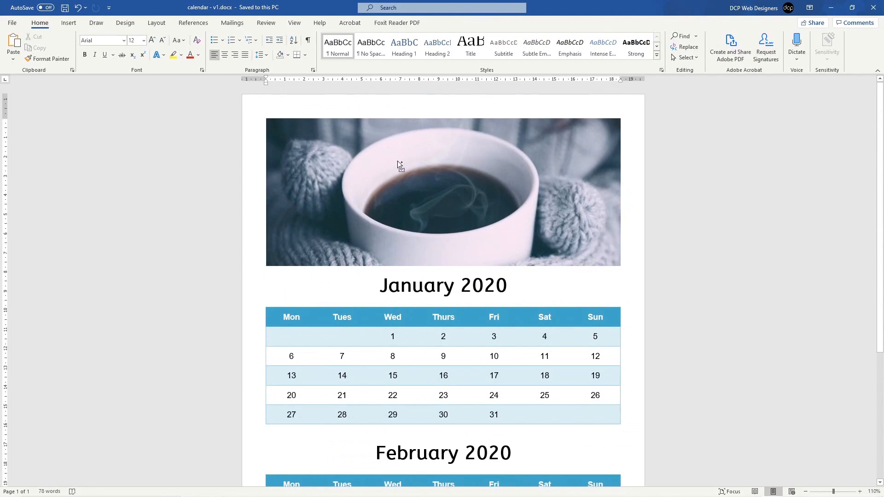
pyautogui.hotkey('ctrl', 'a')
pyautogui.scroll(-5, 520, 281)
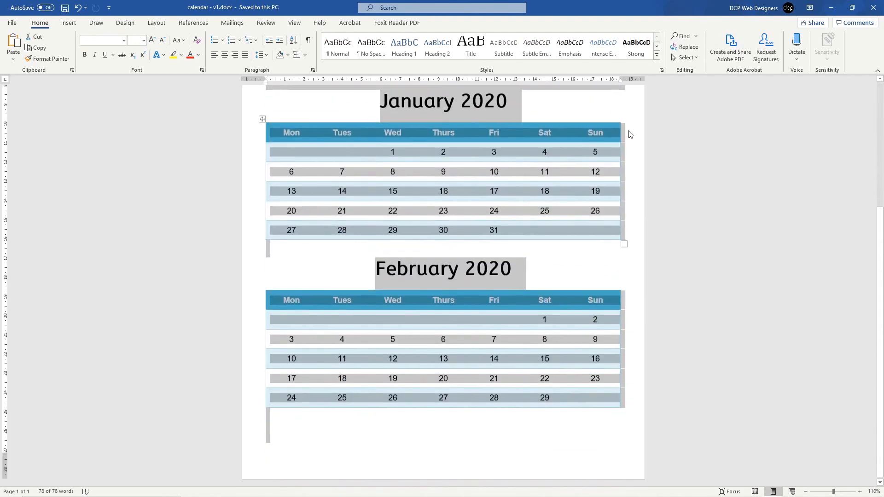
pyautogui.scroll(4, 372, 119)
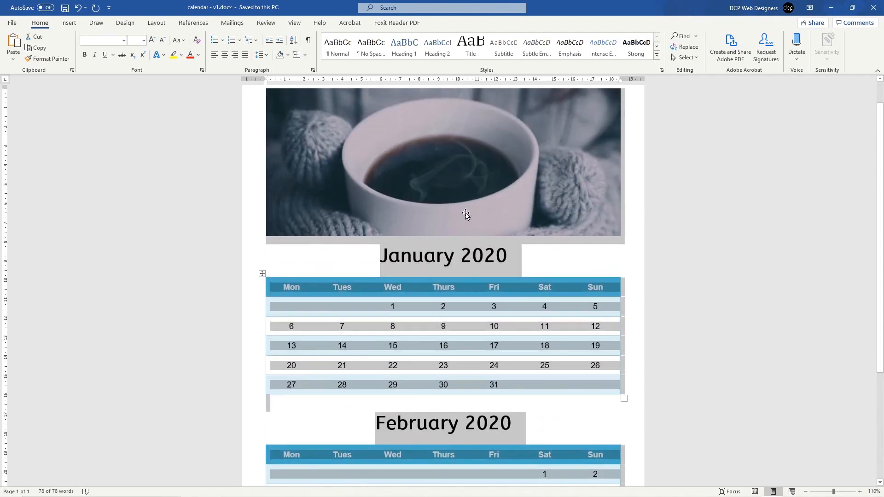
pyautogui.scroll(-4, 429, 382)
# Insert a page break below the February table and paste the copied calendar content on the new page.
pyautogui.click(274, 431)
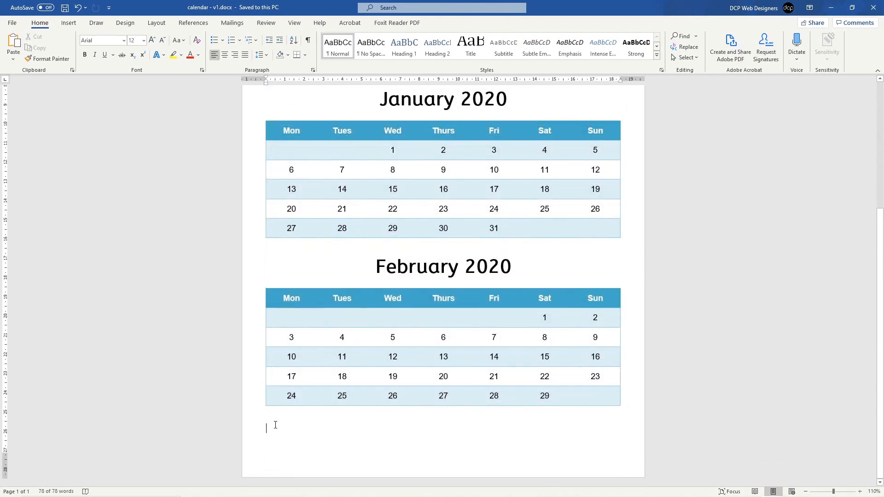
pyautogui.click(68, 23)
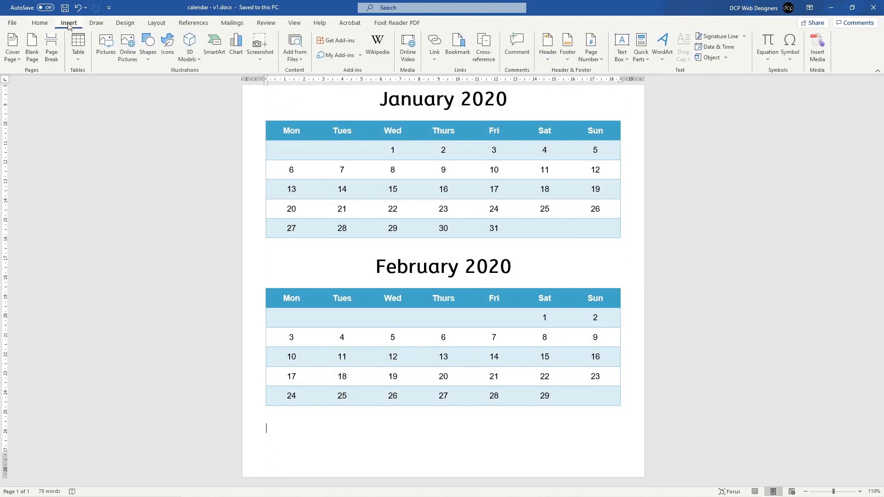
pyautogui.click(52, 54)
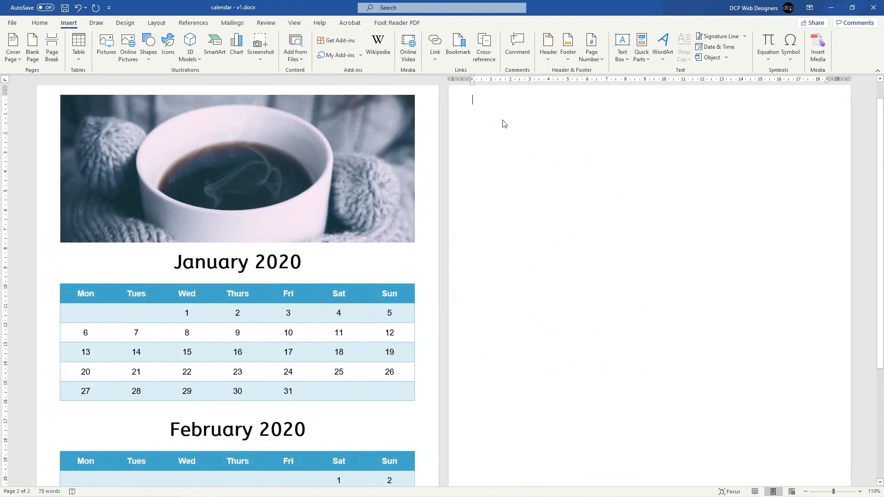
pyautogui.hotkey('ctrl', 'v')
# Replace the coffee cup picture on the second page with 02a.jpg from the calendar project's images folder.
pyautogui.scroll(3, 572, 227)
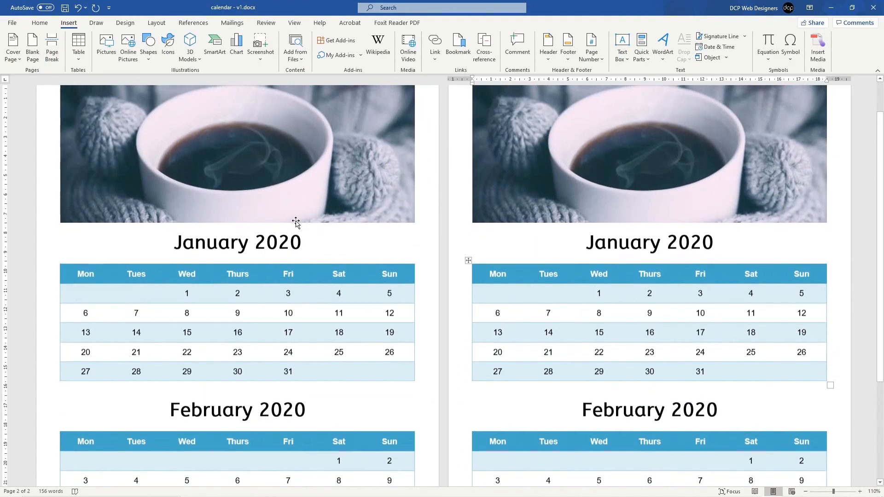
pyautogui.click(540, 171)
pyautogui.scroll(1, 540, 171)
pyautogui.rightClick(562, 176)
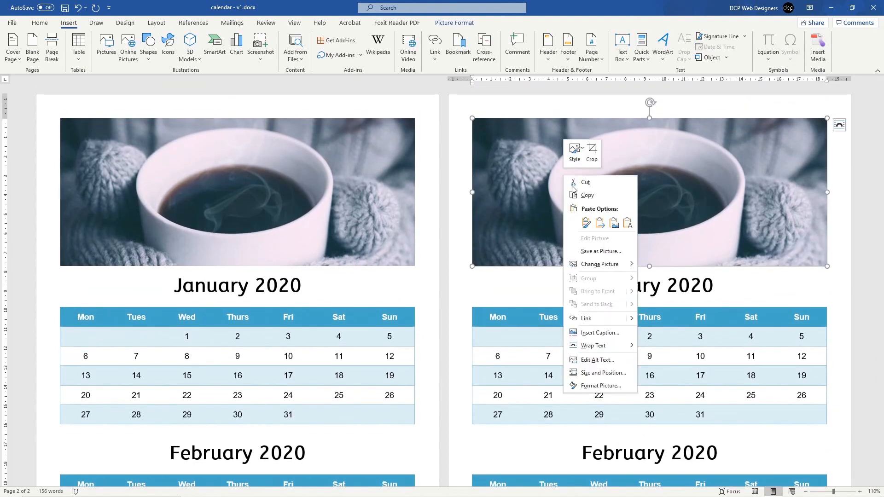
pyautogui.moveTo(607, 265)
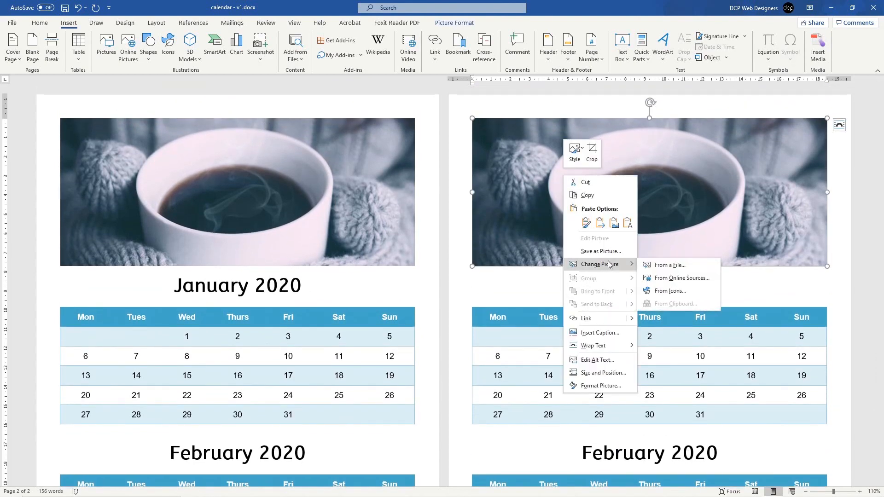
pyautogui.click(663, 270)
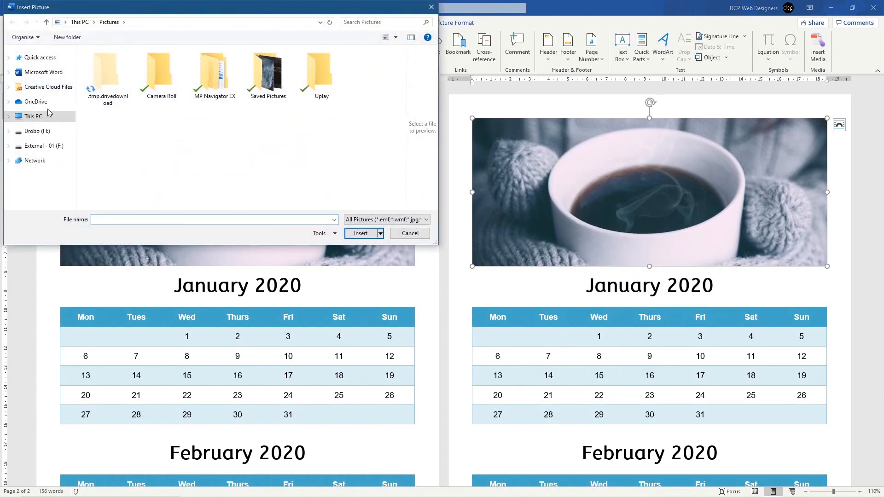
pyautogui.doubleClick(216, 69)
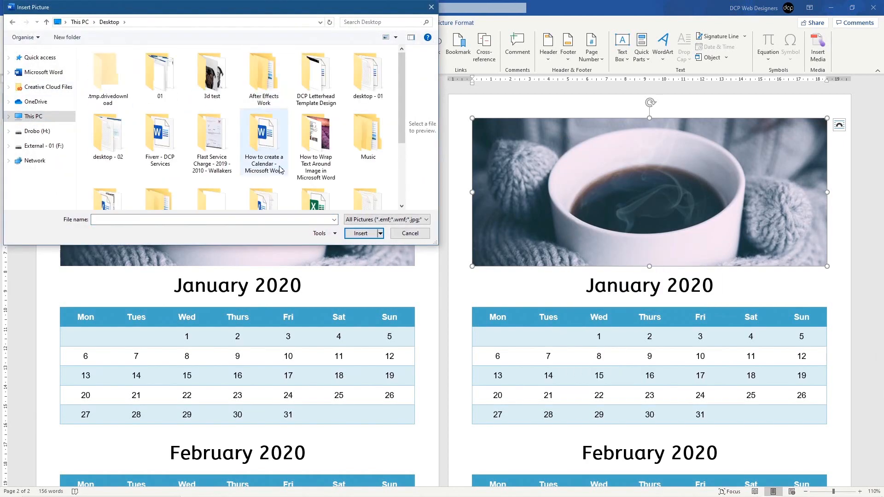
pyautogui.doubleClick(261, 138)
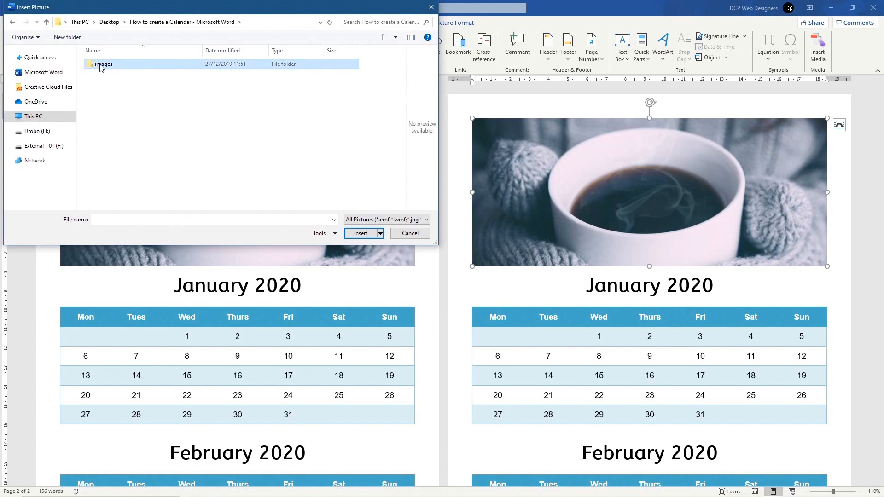
pyautogui.doubleClick(128, 67)
pyautogui.click(270, 84)
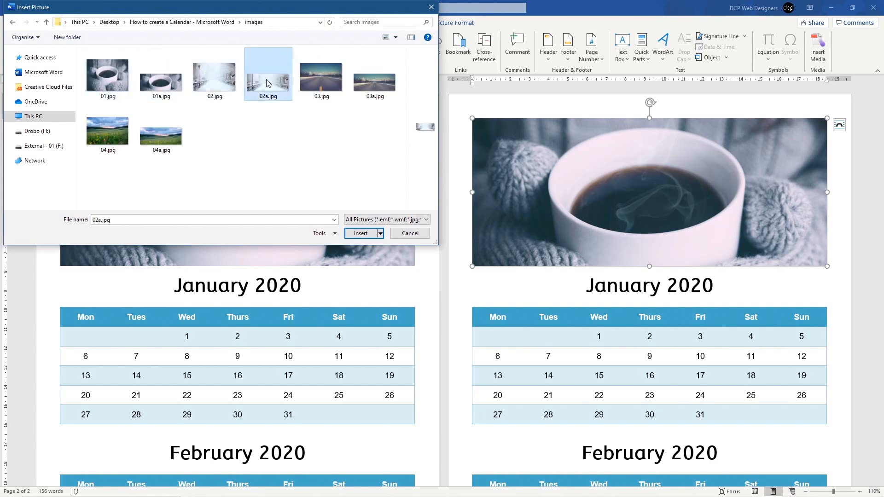
pyautogui.click(361, 233)
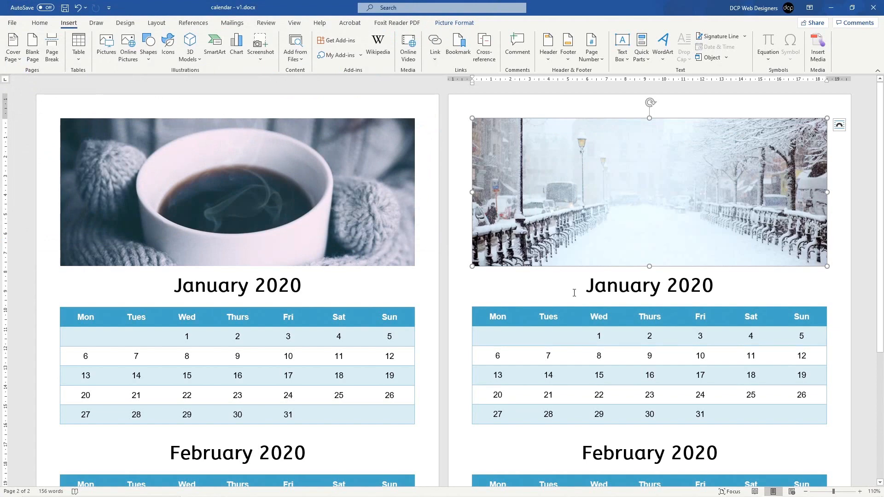
# Change the month in the first heading on the second page to March.
pyautogui.click(570, 292)
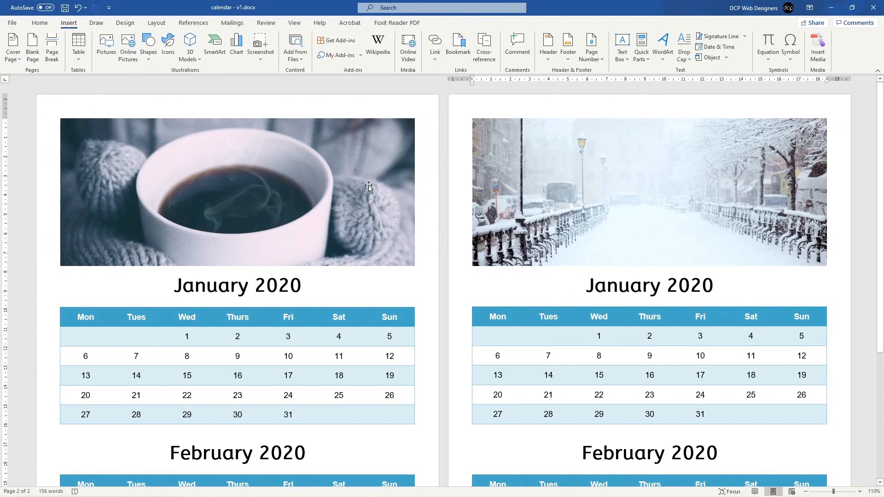
pyautogui.doubleClick(611, 288)
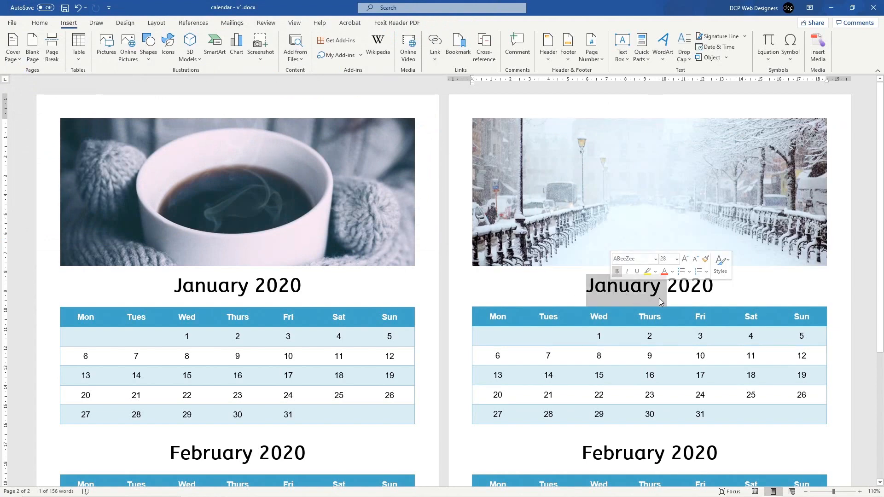
pyautogui.write('March')
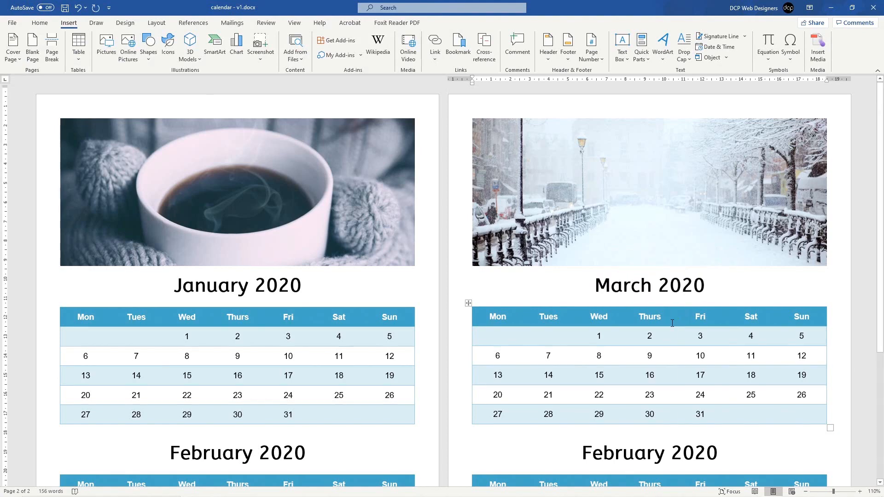
# Change the month in the second heading on the second page to April and save the document.
pyautogui.scroll(-3, 627, 341)
pyautogui.click(627, 338)
pyautogui.doubleClick(627, 337)
pyautogui.write('Ar')
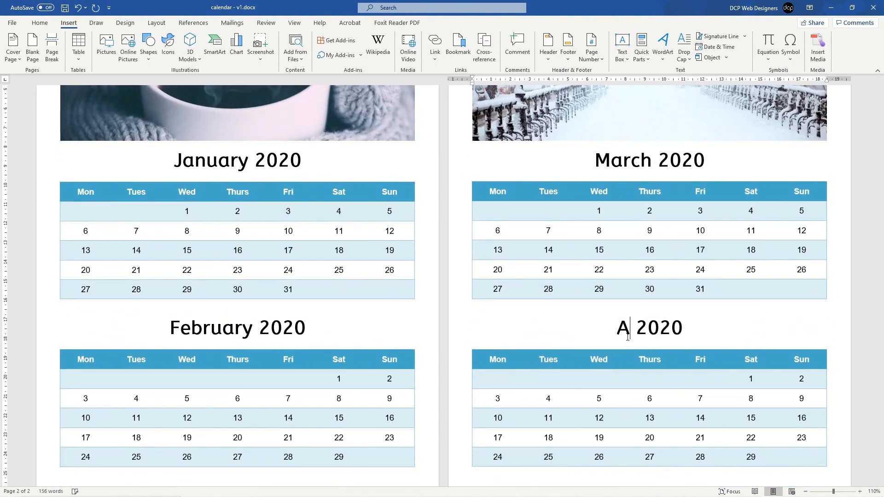
pyautogui.write('pri')
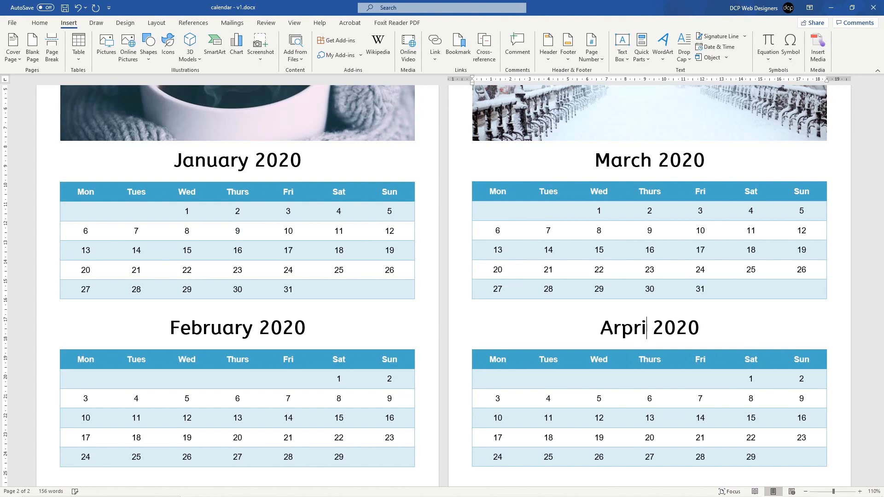
pyautogui.press('BackSpace')
pyautogui.press('BackSpace')
pyautogui.press('BackSpace')
pyautogui.press('BackSpace')
pyautogui.write('pril')
pyautogui.hotkey('ctrl', 's')
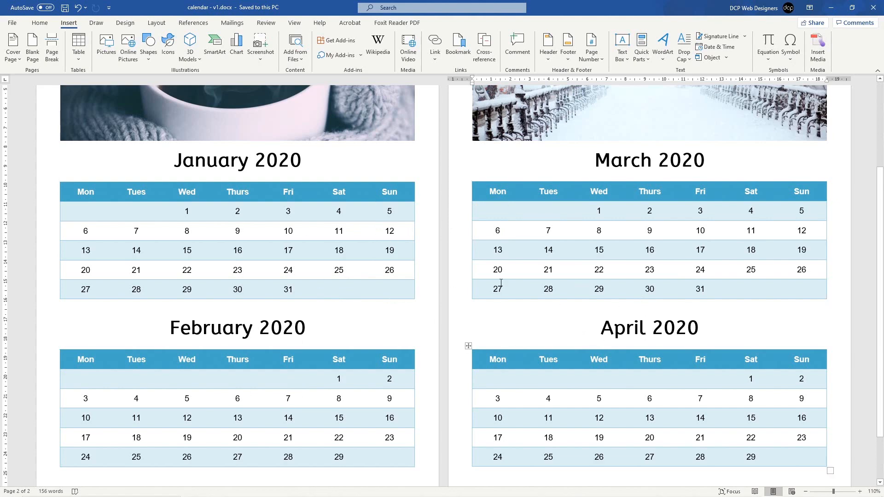
pyautogui.scroll(5, 582, 227)
pyautogui.click(596, 173)
pyautogui.click(264, 185)
pyautogui.click(602, 176)
pyautogui.click(271, 185)
pyautogui.click(610, 178)
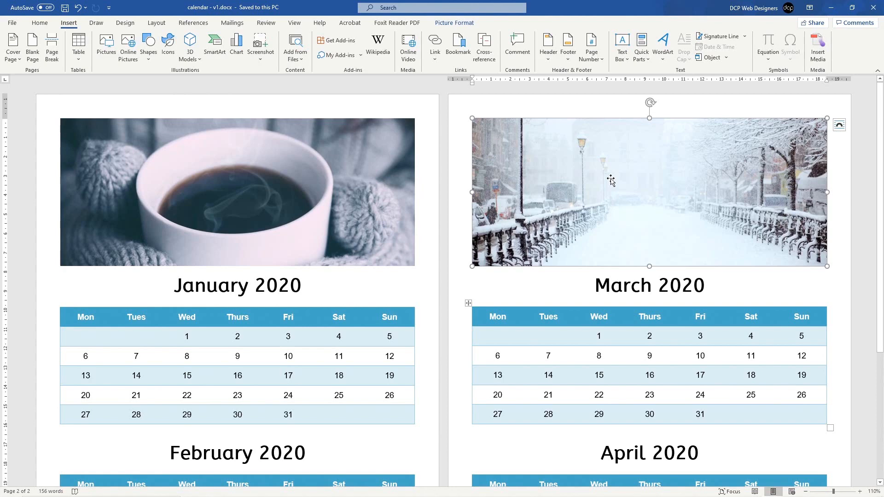
# Browse to March 2020 in the Windows taskbar calendar to check which weekday the month starts on.
pyautogui.scroll(-7, 612, 177)
pyautogui.scroll(2, 634, 134)
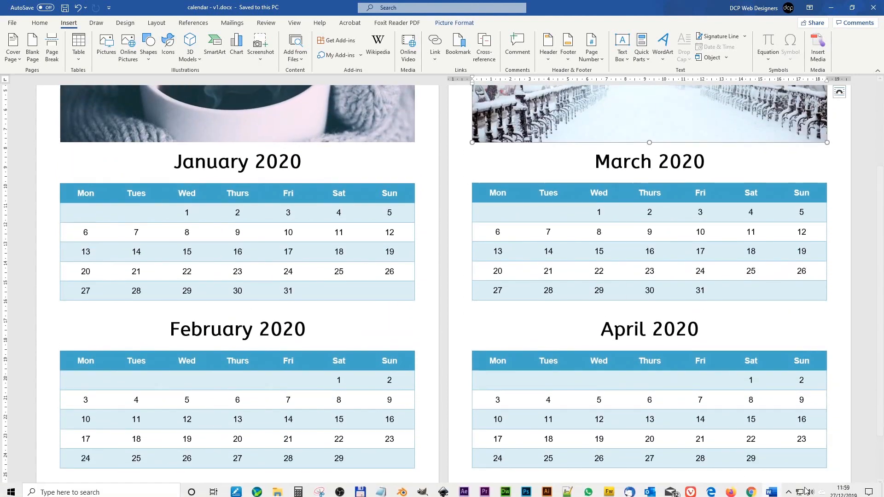
pyautogui.click(843, 488)
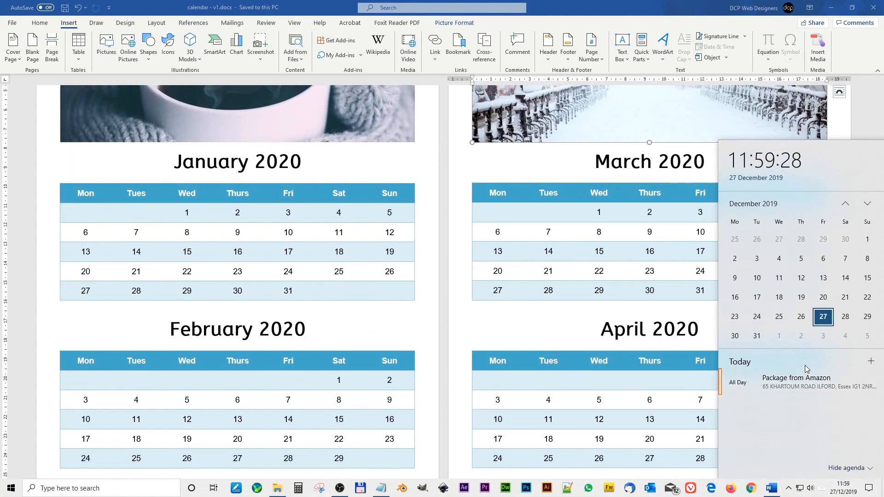
pyautogui.click(867, 203)
pyautogui.click(866, 204)
pyautogui.click(866, 204)
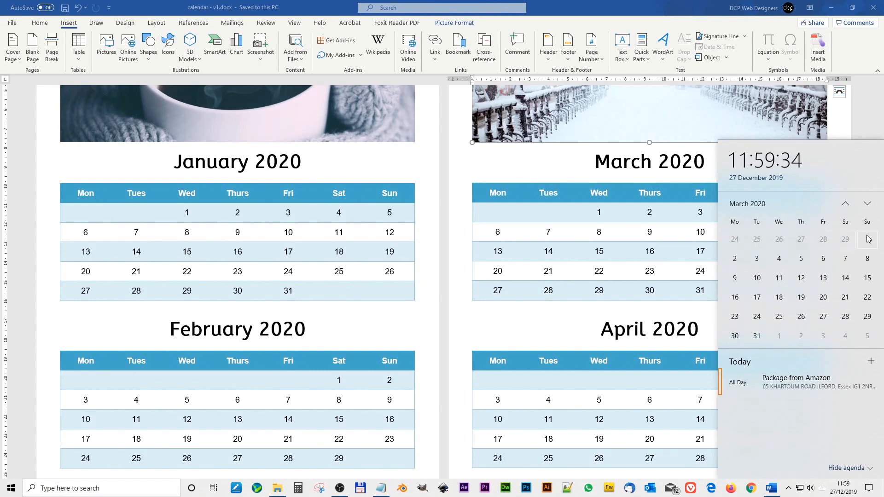
# Clear all dates from the March table, keeping the weekday header, and enter 1 under Sun in the first week row.
pyautogui.click(555, 234)
pyautogui.moveTo(449, 212); pyautogui.dragTo(449, 295)
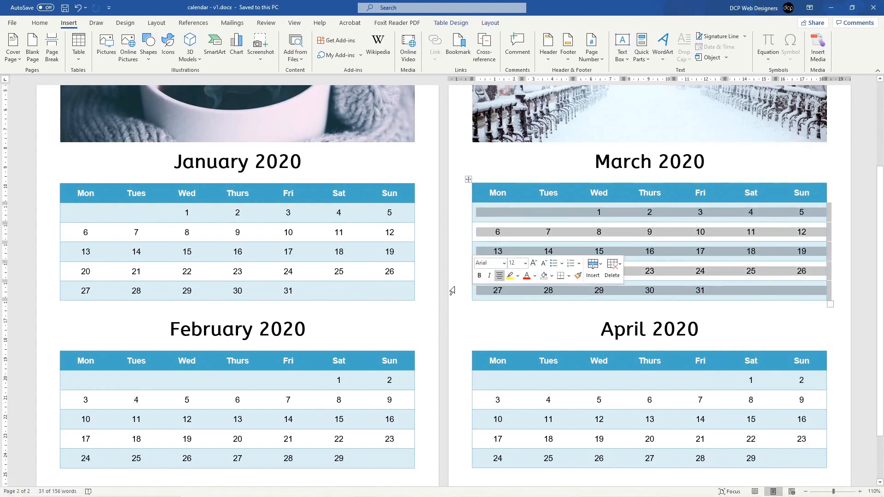
pyautogui.press('Delete')
pyautogui.click(801, 213)
pyautogui.write('1')
pyautogui.press('Tab')
# Fill the second week row of the March table with the dates 2 to 8.
pyautogui.write('2')
pyautogui.press('Tab')
pyautogui.write('3')
pyautogui.press('Tab')
pyautogui.write('4')
pyautogui.press('Tab')
pyautogui.write('5')
pyautogui.press('Tab')
pyautogui.write('6')
pyautogui.press('Tab')
pyautogui.write('7')
pyautogui.press('Tab')
pyautogui.write('8')
pyautogui.press('Right')
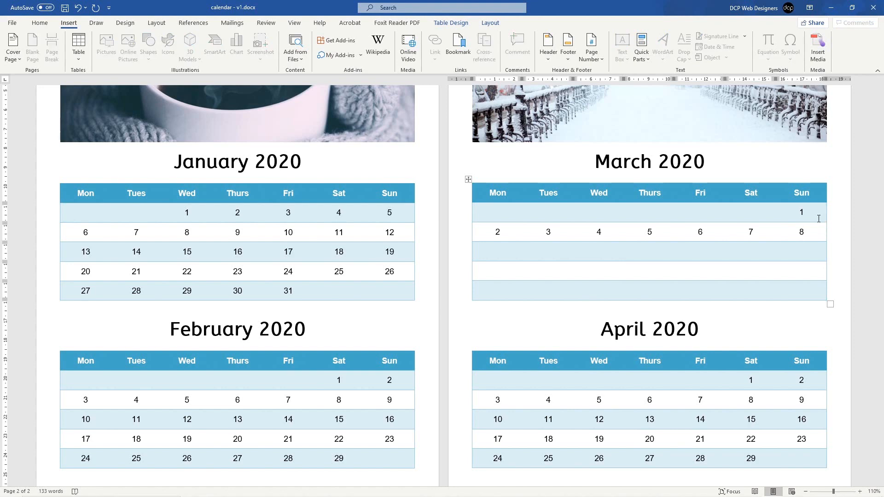
pyautogui.press('Right')
# Fill the third week row of the March table with the dates 9 to 15.
pyautogui.write('9')
pyautogui.press('Tab')
pyautogui.write('10')
pyautogui.press('Tab')
pyautogui.write('11')
pyautogui.press('Tab')
pyautogui.write('12')
pyautogui.press('Tab')
pyautogui.write('13')
pyautogui.press('Tab')
pyautogui.write('14')
pyautogui.press('Tab')
pyautogui.write('15')
pyautogui.press('Tab')
# Fill the fourth week row of the March table with the dates 16 to 22.
pyautogui.write('16\t1')
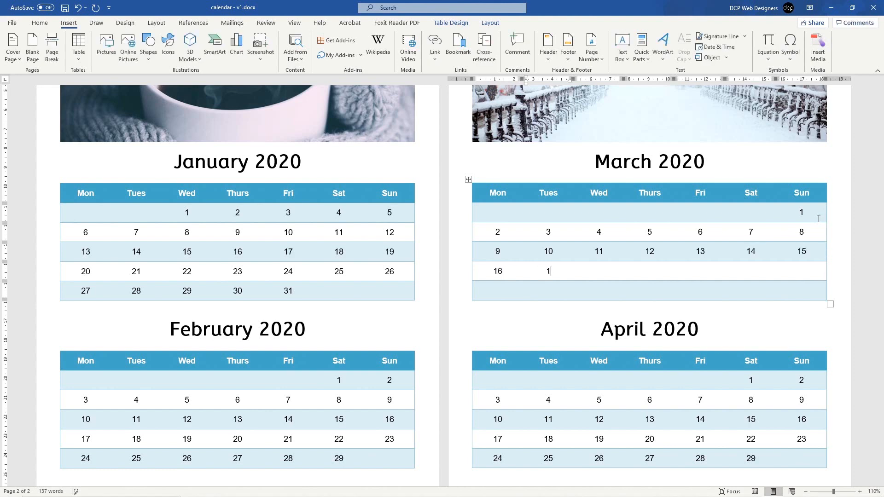
pyautogui.write('7')
pyautogui.press('Tab')
pyautogui.write('18')
pyautogui.press('Tab')
pyautogui.write('19 20')
pyautogui.press('Tab')
pyautogui.write('21')
pyautogui.press('Tab')
pyautogui.write('22')
pyautogui.press('Right')
pyautogui.press('Right')
# Fill the fifth week row of the March table with the dates 23 to 29.
pyautogui.write('23')
pyautogui.press('Tab')
pyautogui.write('24')
pyautogui.press('Tab')
pyautogui.write('25')
pyautogui.press('Tab')
pyautogui.write('26')
pyautogui.press('Tab')
pyautogui.write('27')
pyautogui.press('Tab')
pyautogui.write('28')
pyautogui.press('Tab')
pyautogui.write('29')
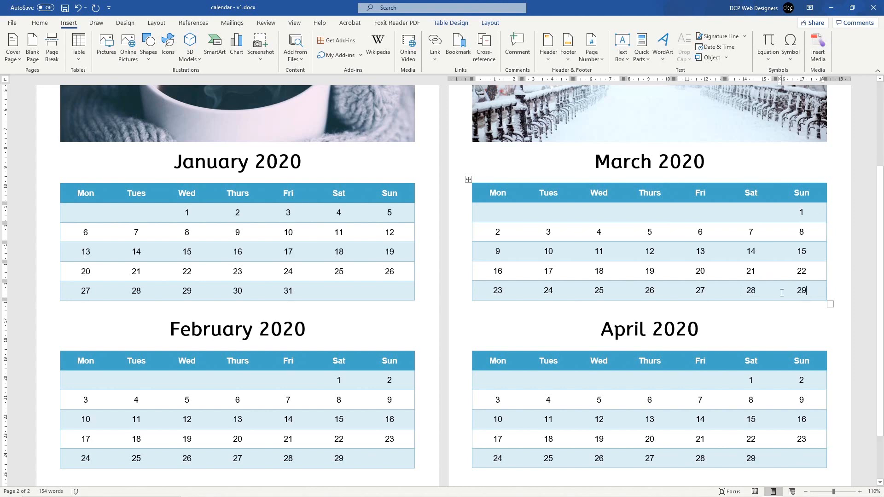
# Add a sixth week row to the March table and enter 30 under Mon and 31 under Tues.
pyautogui.press('Tab')
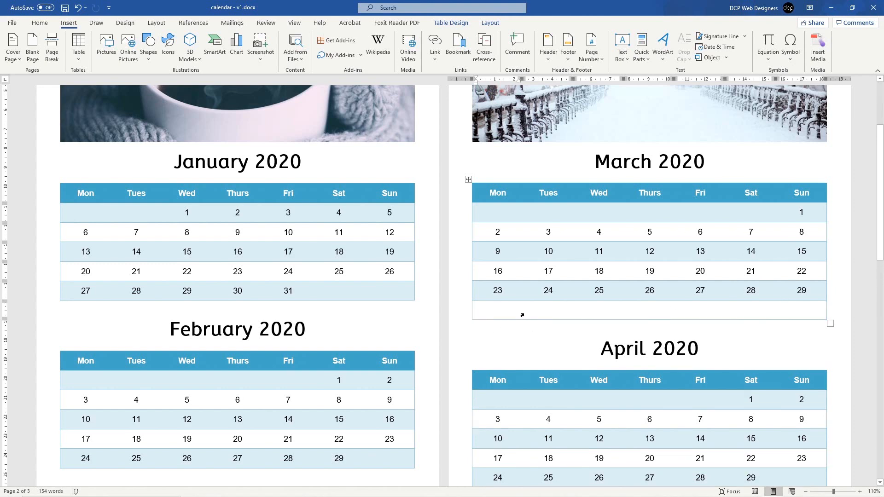
pyautogui.write('30')
pyautogui.press('Tab')
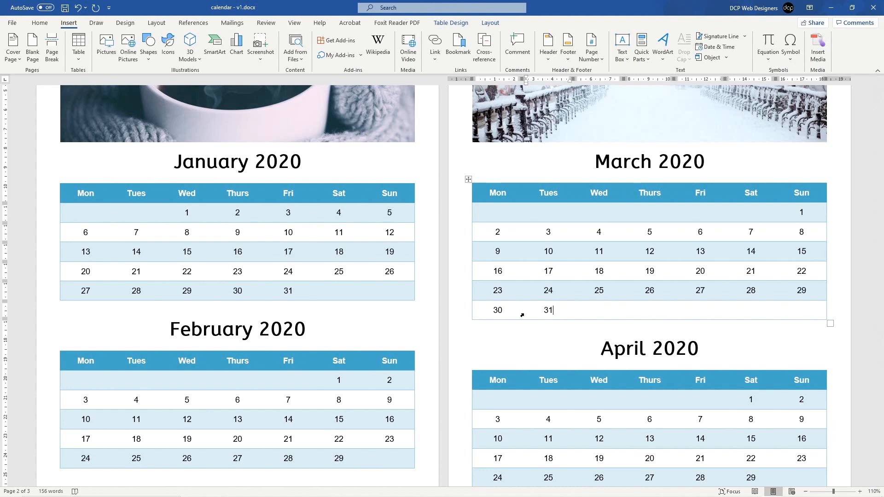
# Clear all dates from the April table, keeping its weekday header.
pyautogui.scroll(-3, 521, 314)
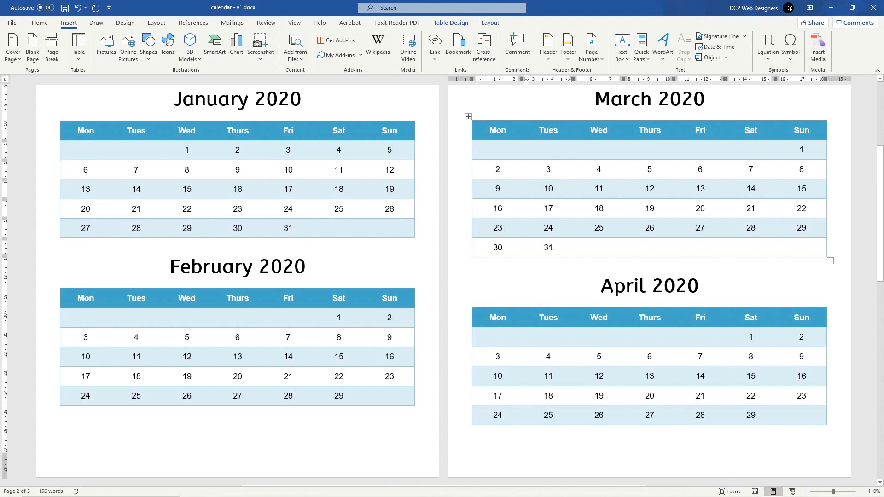
pyautogui.click(599, 339)
pyautogui.moveTo(451, 341); pyautogui.dragTo(452, 407)
pyautogui.press('Delete')
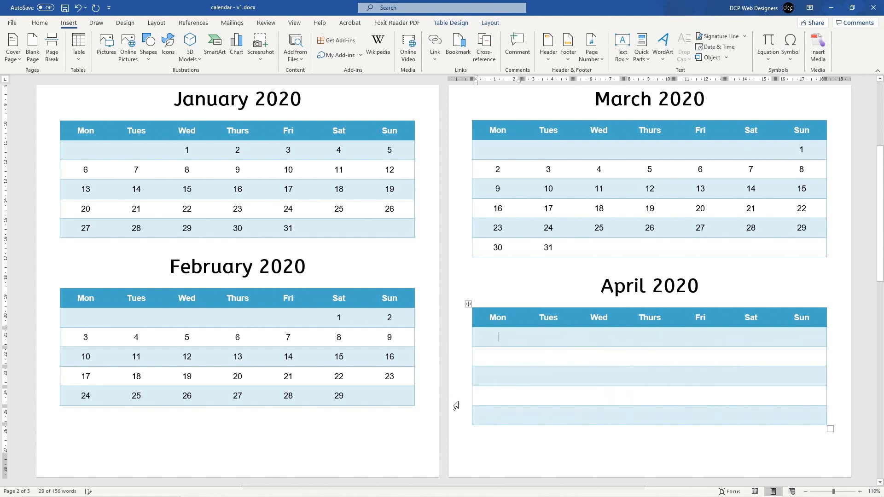
# Enter the dates 1 to 5 in the first week row of the April table, starting under Wed.
pyautogui.click(600, 336)
pyautogui.write('1')
pyautogui.press('Tab')
pyautogui.write('2 ')
pyautogui.write('3')
pyautogui.press('Tab')
pyautogui.write('4')
pyautogui.press('Tab')
pyautogui.write('5')
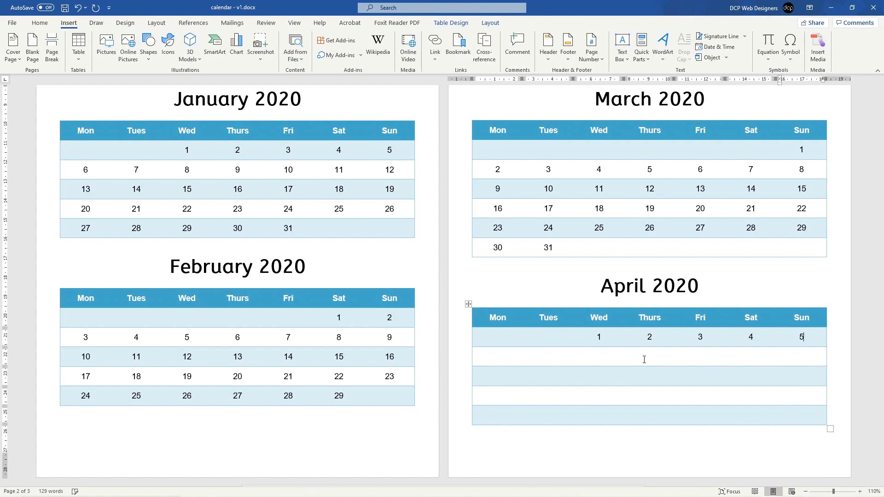
pyautogui.press('Tab')
# Fill the second week row of the April table with the dates 6 to 12.
pyautogui.write('6')
pyautogui.press('Tab')
pyautogui.write('11')
pyautogui.press('Tab')
pyautogui.write('12')
pyautogui.press('Right')
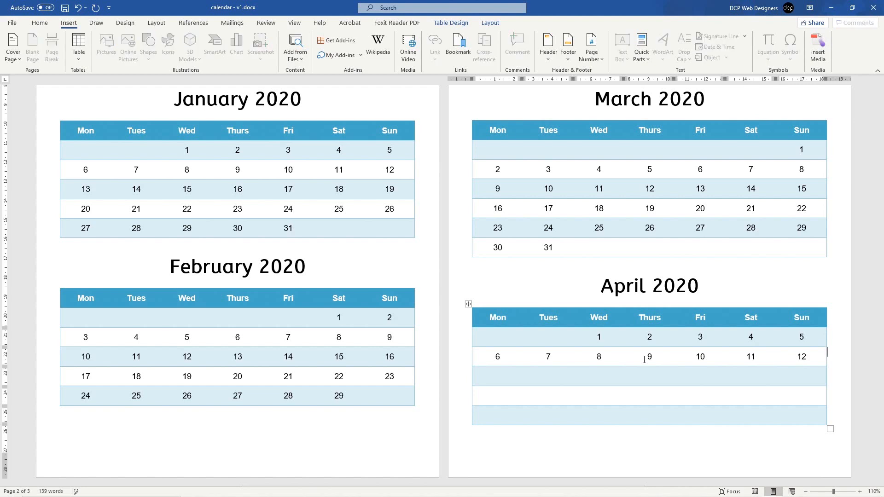
pyautogui.press('Right')
# Fill the third week row of the April table with the dates 13 to 19.
pyautogui.write('13\t14\t15\t16\t17')
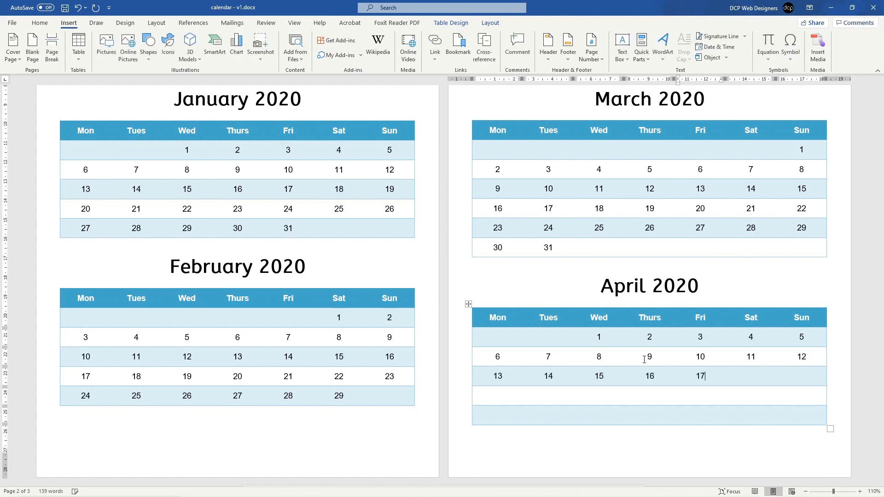
pyautogui.write('\t18')
pyautogui.press('Tab')
pyautogui.write('19')
pyautogui.press('Right')
pyautogui.press('Right')
# Fill the fourth week row of the April table with the dates 20 to 26.
pyautogui.write('20')
pyautogui.press('Tab')
pyautogui.write('21')
pyautogui.press('Tab')
pyautogui.write('242')
pyautogui.press('Tab')
pyautogui.write('23')
pyautogui.press('Tab')
pyautogui.write('2425')
pyautogui.press('BackSpace')
pyautogui.press('BackSpace')
pyautogui.press('Tab')
pyautogui.write('25')
pyautogui.press('Tab')
pyautogui.write('26')
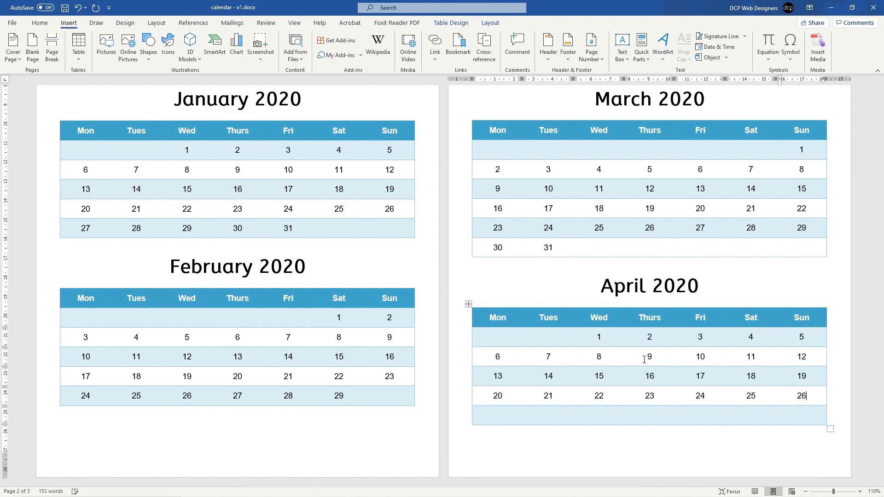
# Enter the dates 27 to 30 in the fifth week row of the April table, starting under Mon.
pyautogui.press('Tab')
pyautogui.write('27')
pyautogui.press('Tab')
pyautogui.write('2')
pyautogui.press('Tab')
# Insert a page break after the April table and paste the copied January and February page content onto the third page.
pyautogui.scroll(-5, 644, 359)
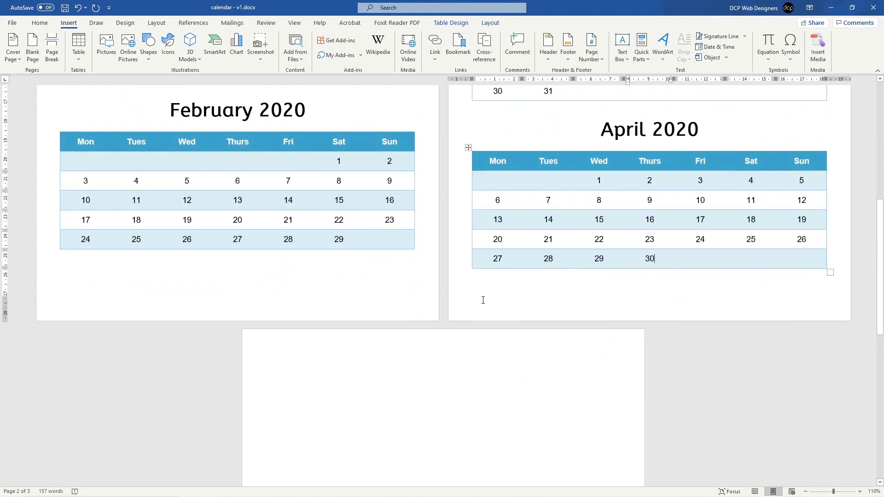
pyautogui.click(499, 238)
pyautogui.click(322, 314)
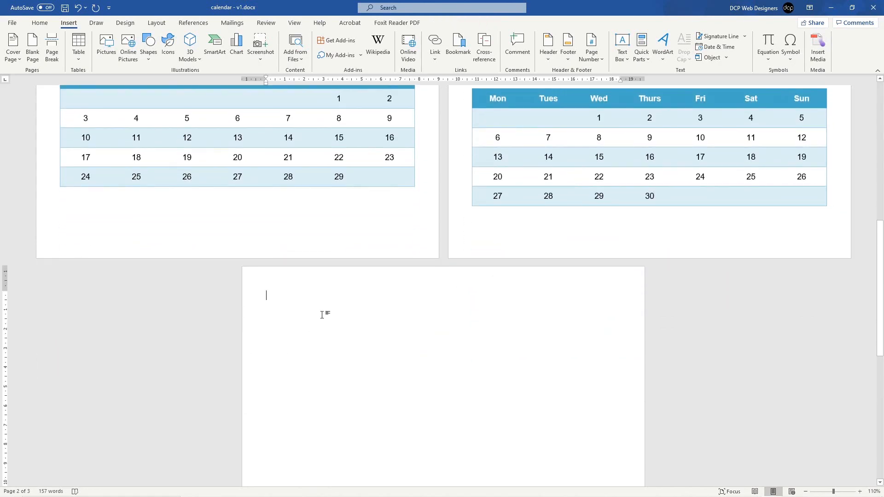
pyautogui.scroll(5, 392, 315)
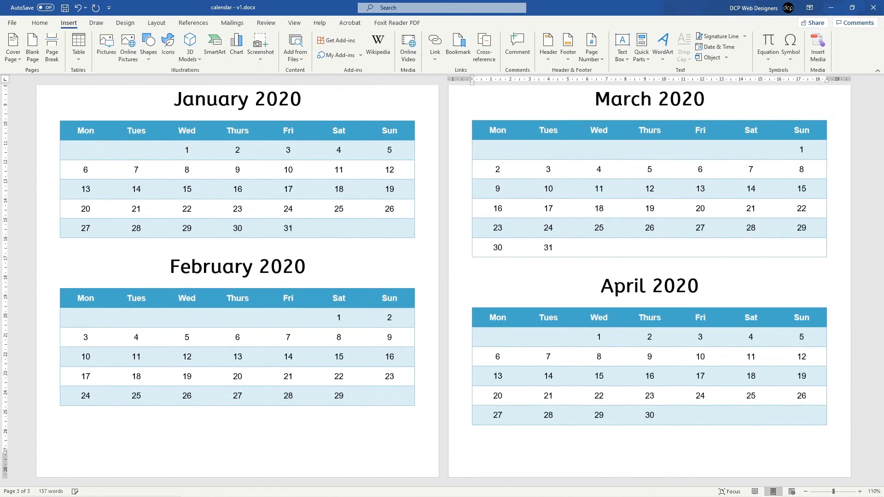
pyautogui.click(52, 52)
pyautogui.scroll(-4, 258, 329)
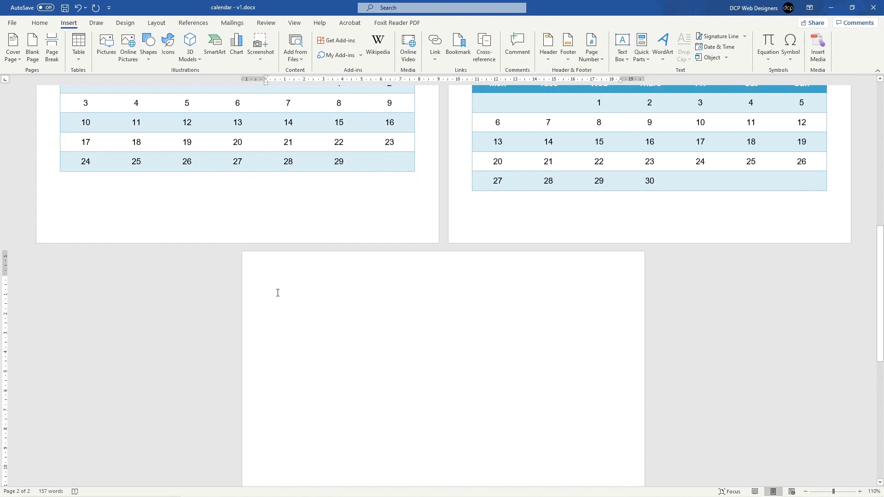
pyautogui.hotkey('ctrl', 'v')
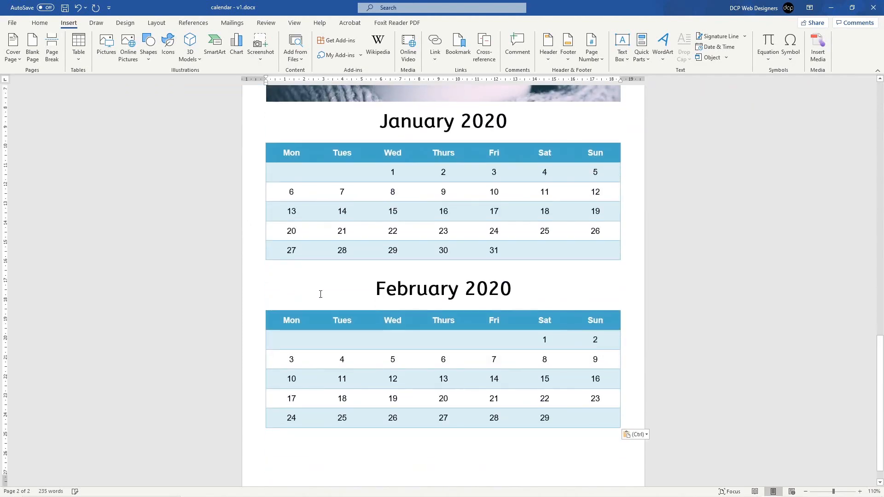
pyautogui.scroll(4, 422, 281)
pyautogui.scroll(5, 418, 309)
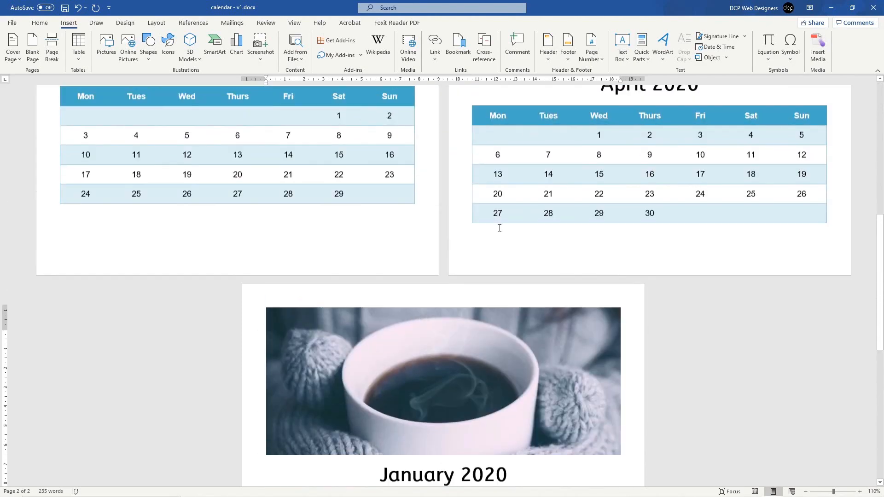
pyautogui.keyDown('ctrl'); pyautogui.scroll(-6, 483, 245); pyautogui.keyUp('ctrl')
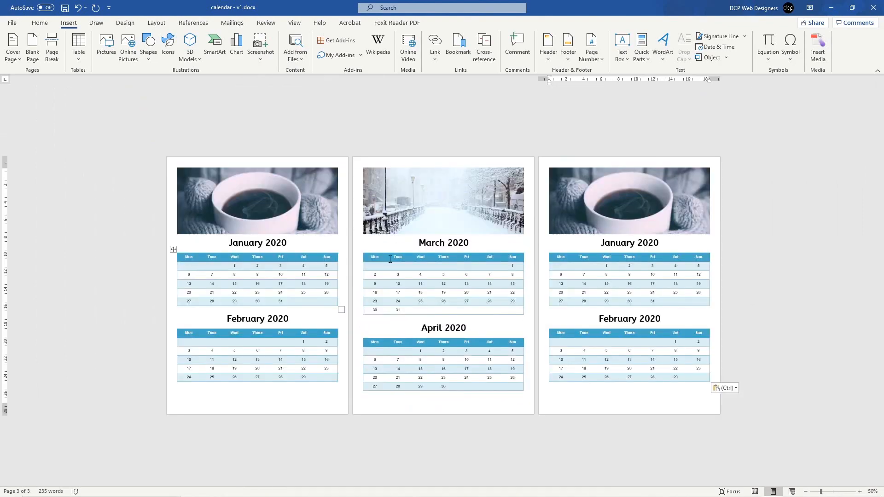
# Change the coffee cup picture on the third page to the road image 03a.jpg from the images folder.
pyautogui.keyDown('ctrl'); pyautogui.scroll(6, 574, 290); pyautogui.keyUp('ctrl')
pyautogui.scroll(4, 408, 207)
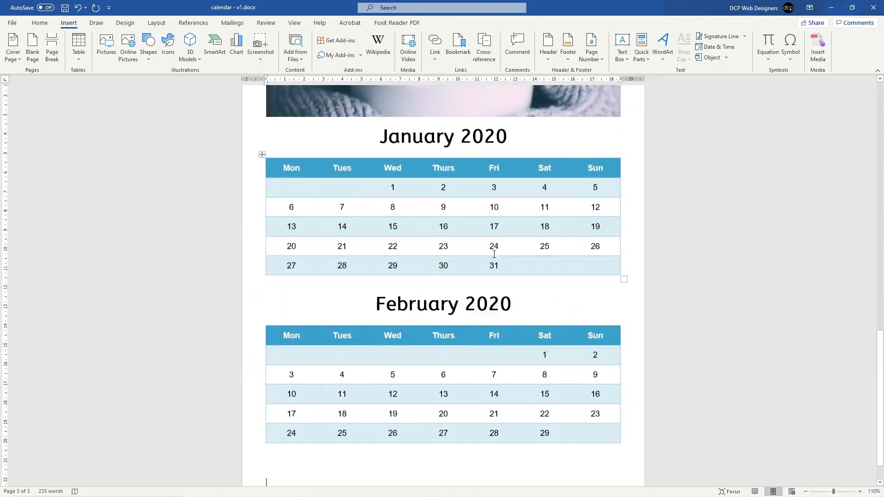
pyautogui.click(408, 207)
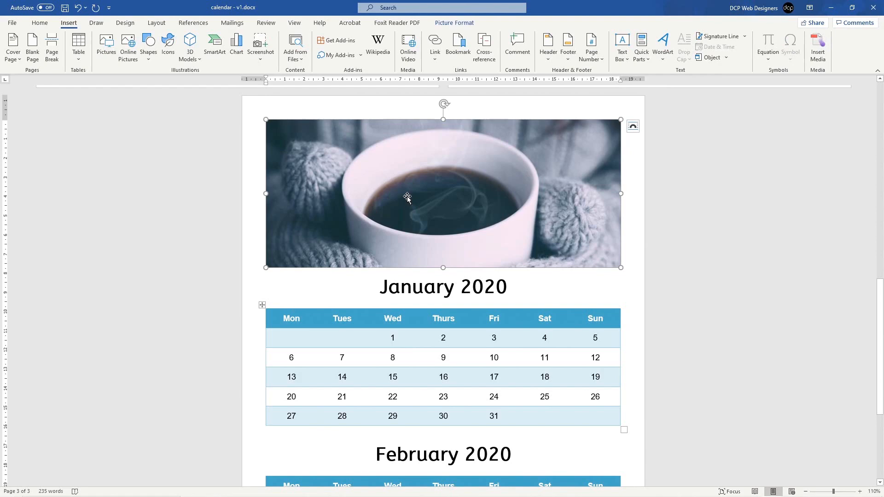
pyautogui.rightClick(407, 197)
pyautogui.moveTo(442, 286)
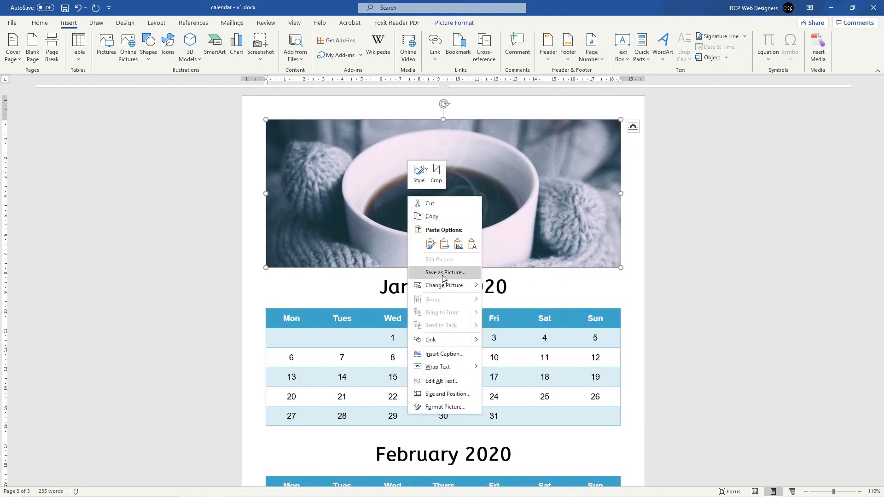
pyautogui.click(515, 286)
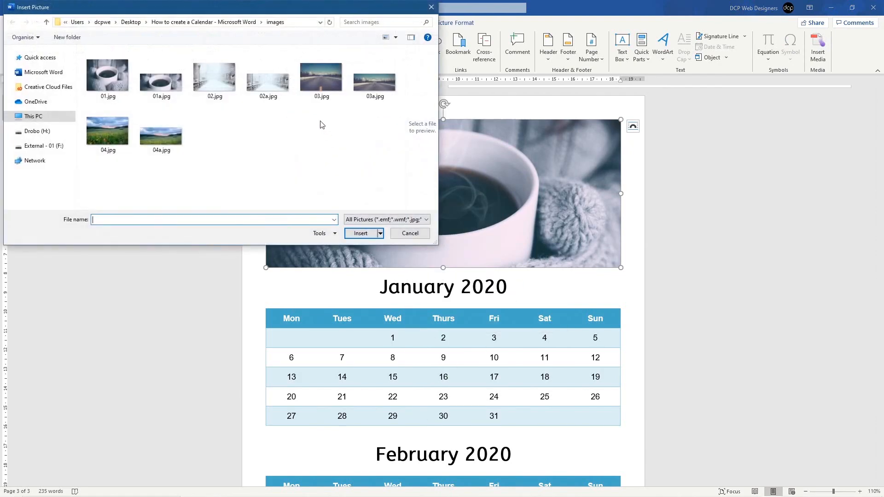
pyautogui.click(379, 99)
pyautogui.click(360, 233)
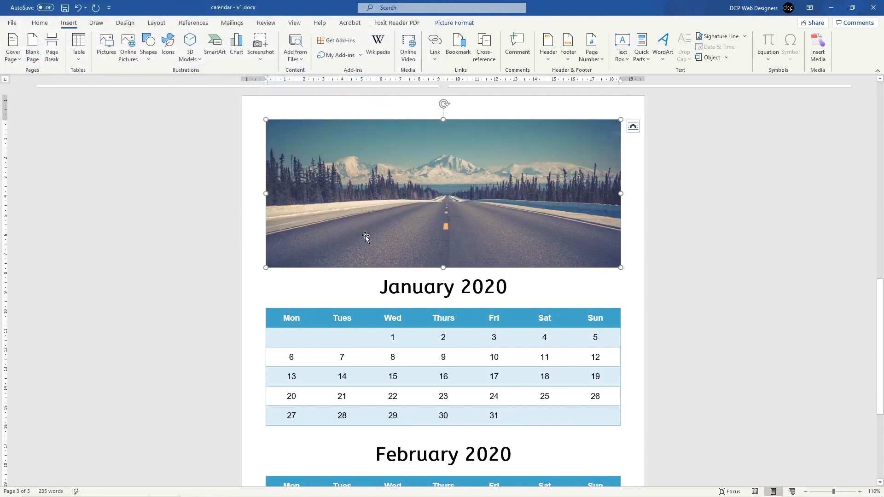
# Change the month in the first heading on the third page to May.
pyautogui.click(410, 295)
pyautogui.doubleClick(410, 286)
pyautogui.write('May')
pyautogui.scroll(12, 460, 275)
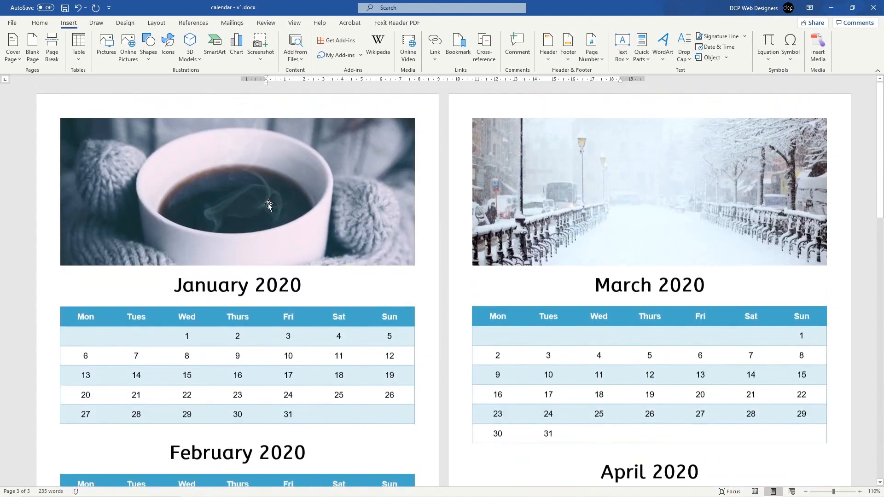
pyautogui.scroll(-10, 613, 289)
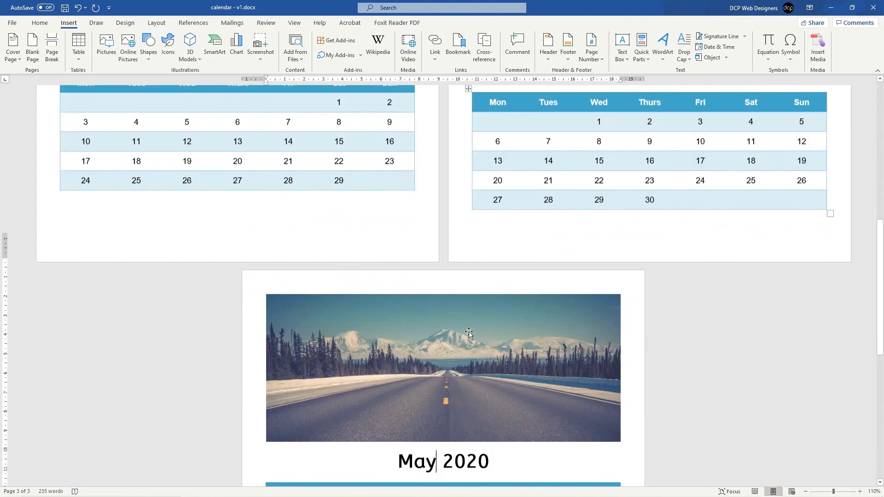
pyautogui.scroll(-1, 469, 333)
pyautogui.click(434, 335)
pyautogui.rightClick(434, 335)
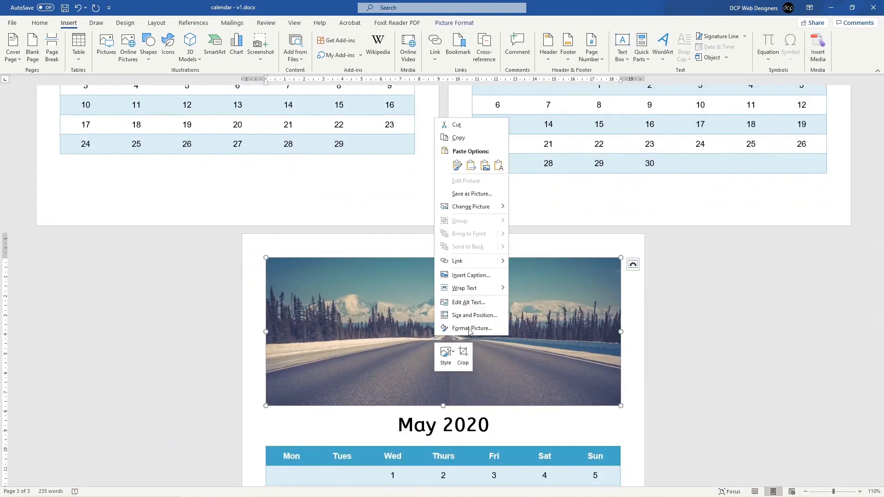
pyautogui.click(479, 194)
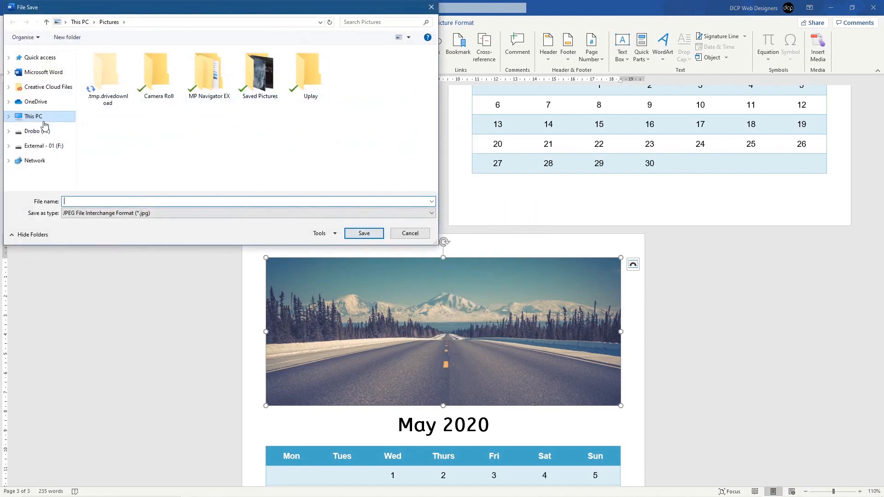
pyautogui.click(410, 233)
# Change the third page's picture to the meadow image 04a.jpg from the images folder and save the document.
pyautogui.rightClick(396, 283)
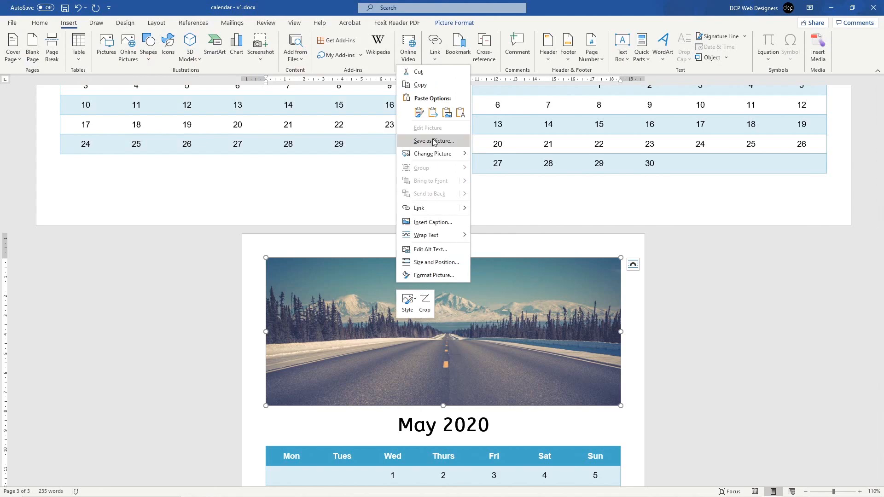
pyautogui.click(501, 153)
pyautogui.click(161, 136)
pyautogui.click(360, 234)
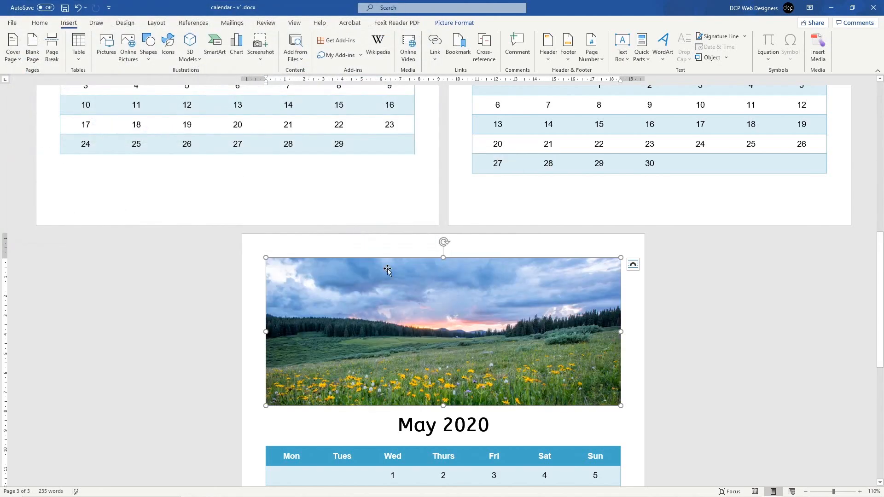
pyautogui.scroll(-3, 474, 329)
pyautogui.hotkey('ctrl', 's')
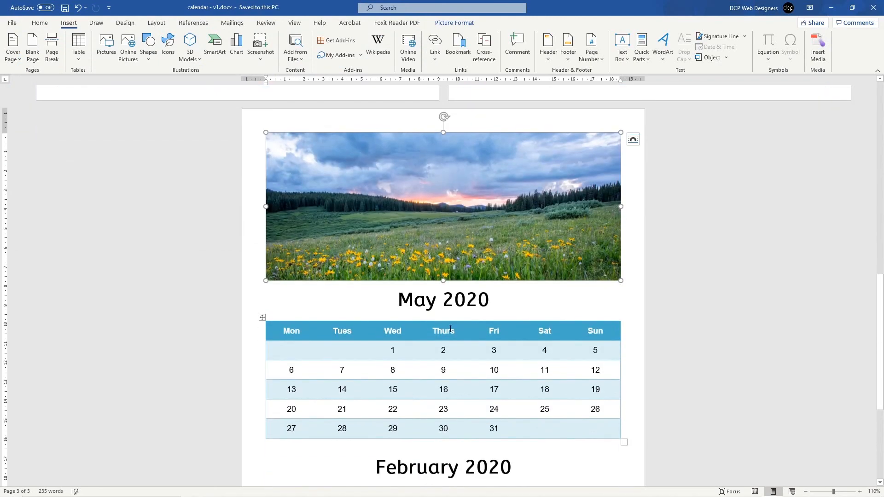
# Change the month in the second heading on the third page to June and save the document.
pyautogui.scroll(-3, 449, 301)
pyautogui.doubleClick(402, 341)
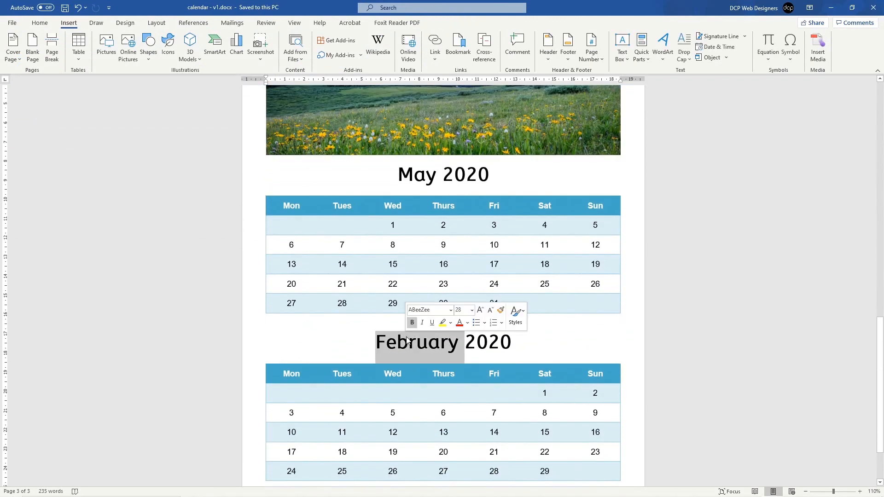
pyautogui.write('Ju ne')
pyautogui.press('BackSpace')
pyautogui.press('BackSpace')
pyautogui.press('BackSpace')
pyautogui.write('ne')
pyautogui.hotkey('ctrl', 's')
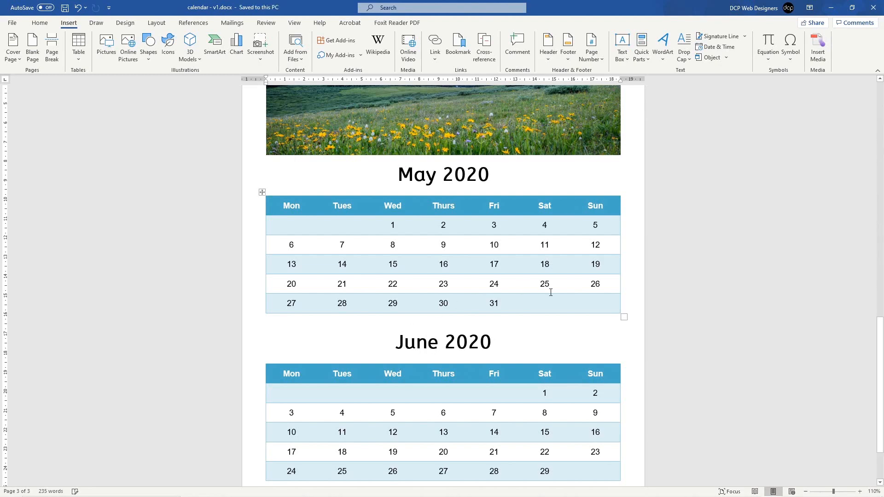
# Save the three-page calendar document as an Adobe PDF named calendar - v1.pdf in the How to create a Calendar - Microsoft Word folder.
pyautogui.scroll(-5, 550, 293)
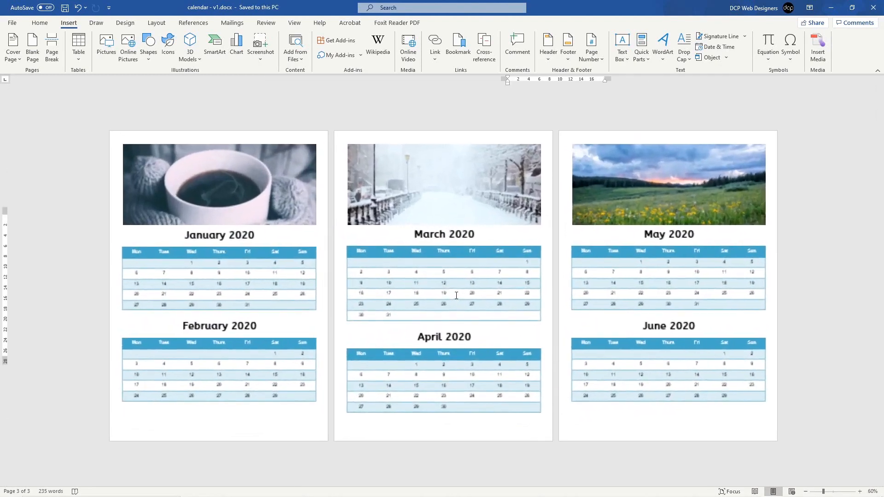
pyautogui.scroll(1, 456, 295)
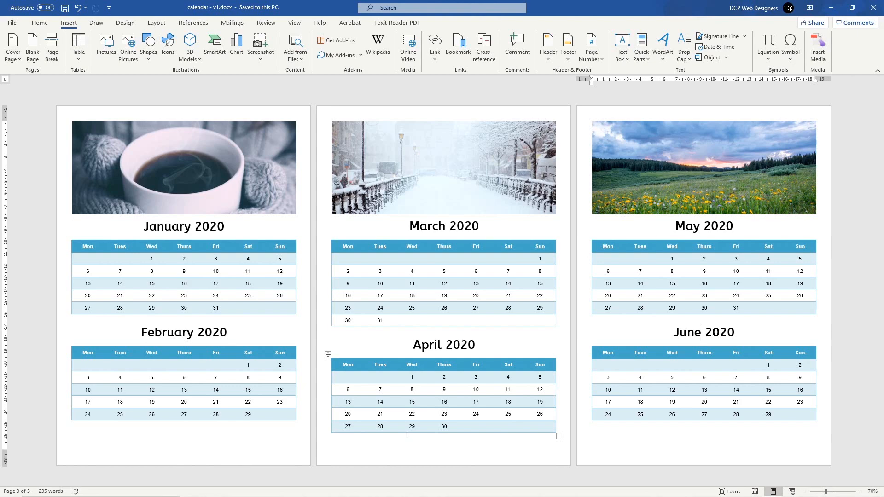
pyautogui.click(13, 26)
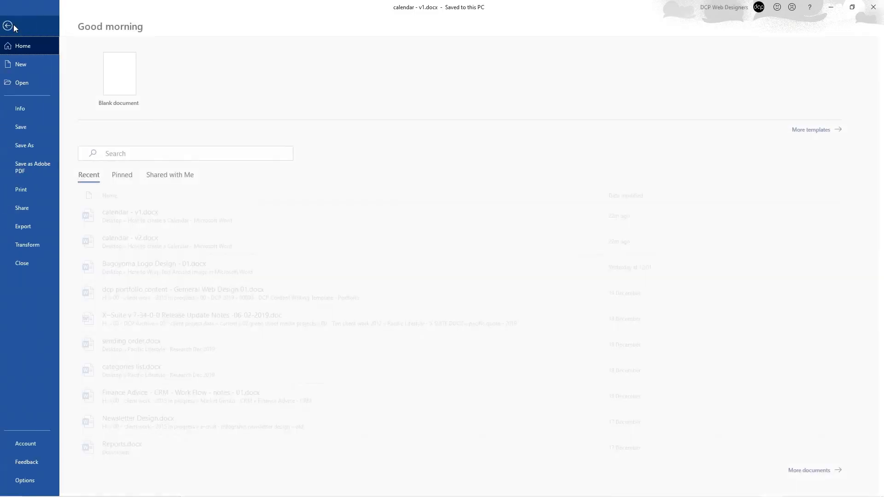
pyautogui.click(33, 167)
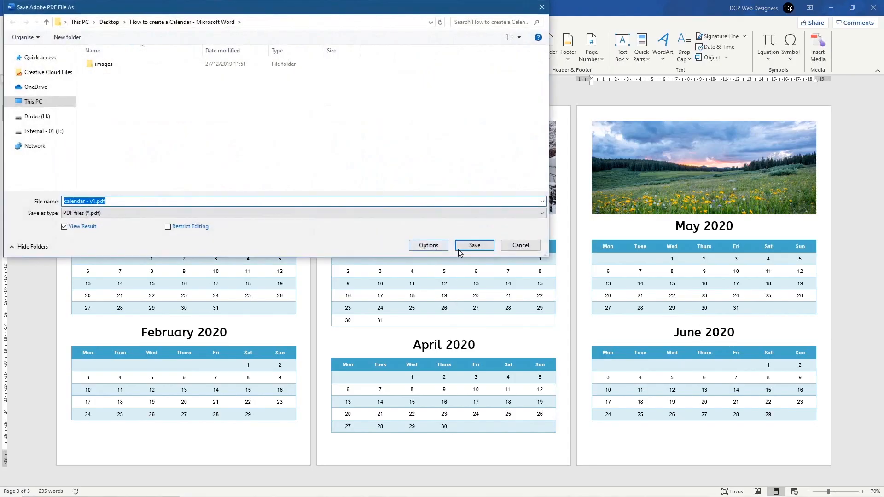
pyautogui.click(474, 245)
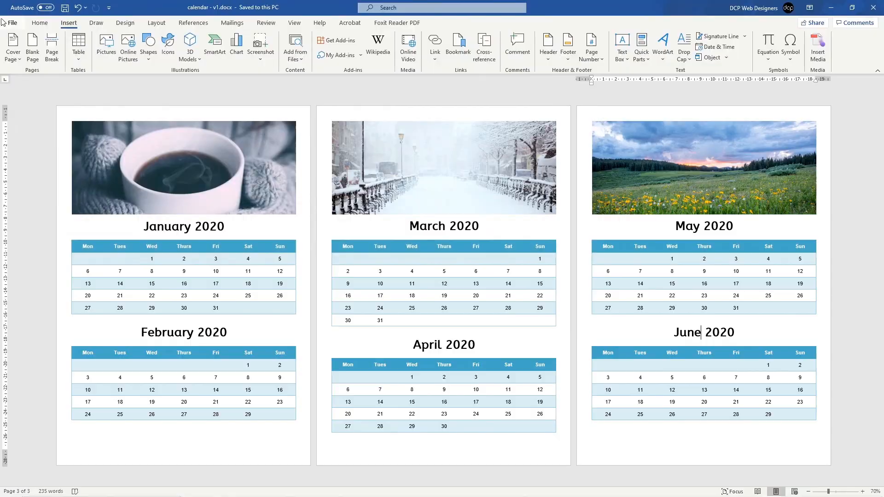
pyautogui.click(11, 23)
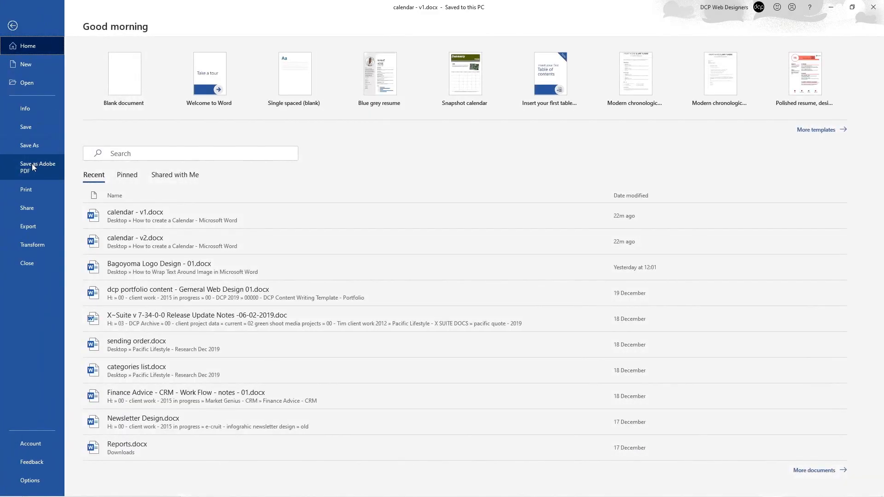
pyautogui.click(32, 166)
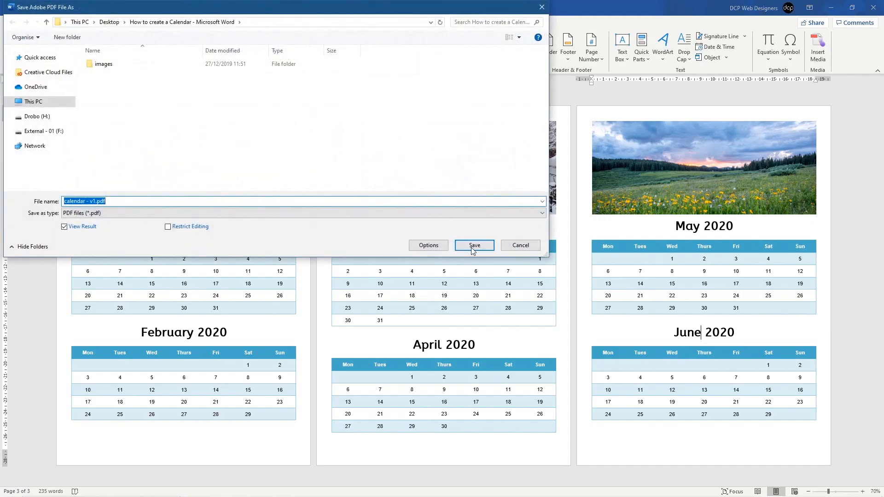
pyautogui.click(474, 245)
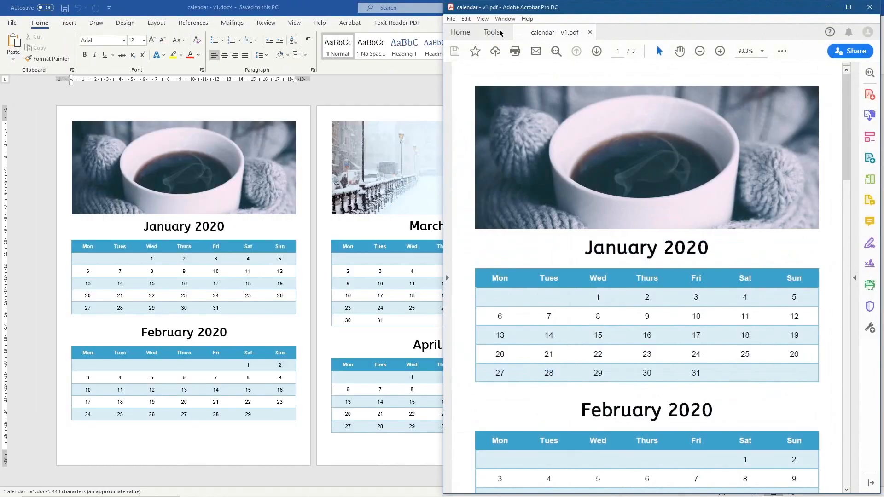
# Close the calendar document and Microsoft Word without keeping the last copied item.
pyautogui.click(279, 2)
pyautogui.click(873, 8)
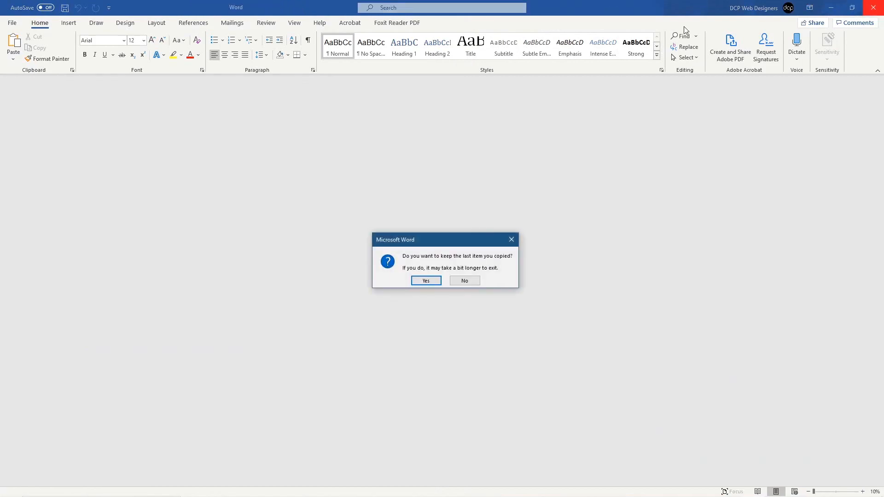
pyautogui.click(468, 280)
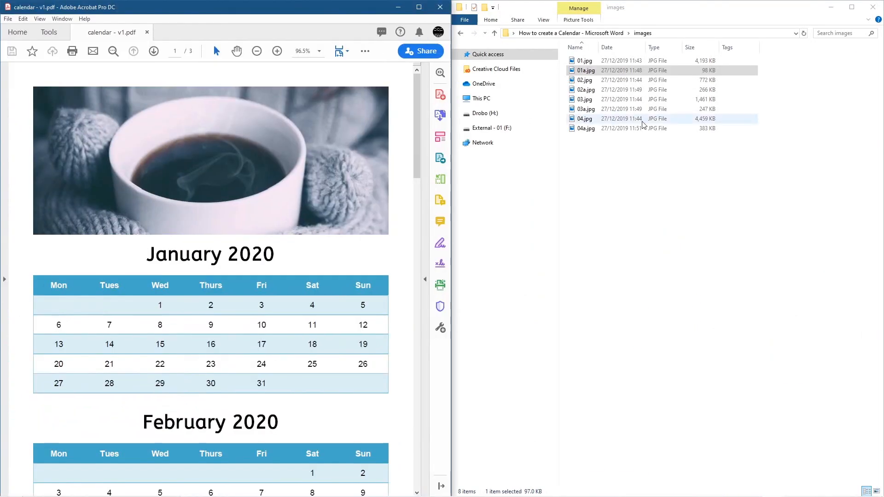
# In File Explorer, return from the images folder to its parent folder and select calendar - v1.pdf to check its file size.
pyautogui.click(642, 126)
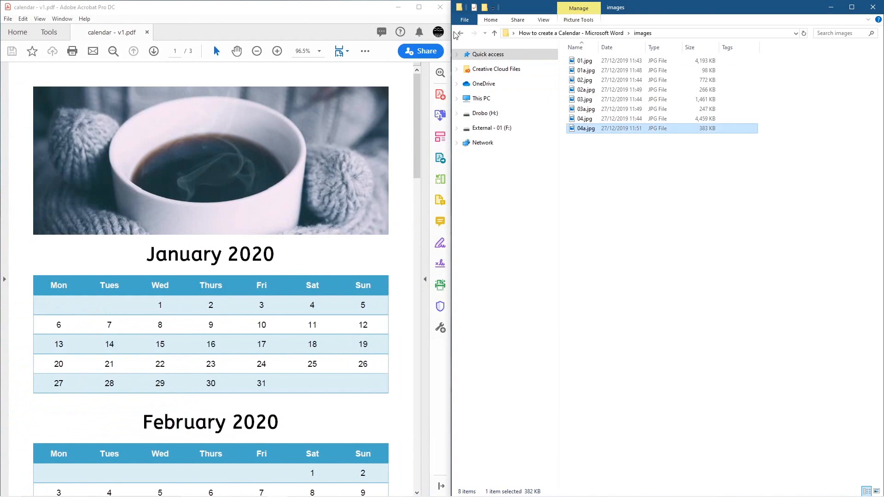
pyautogui.click(458, 33)
pyautogui.click(591, 81)
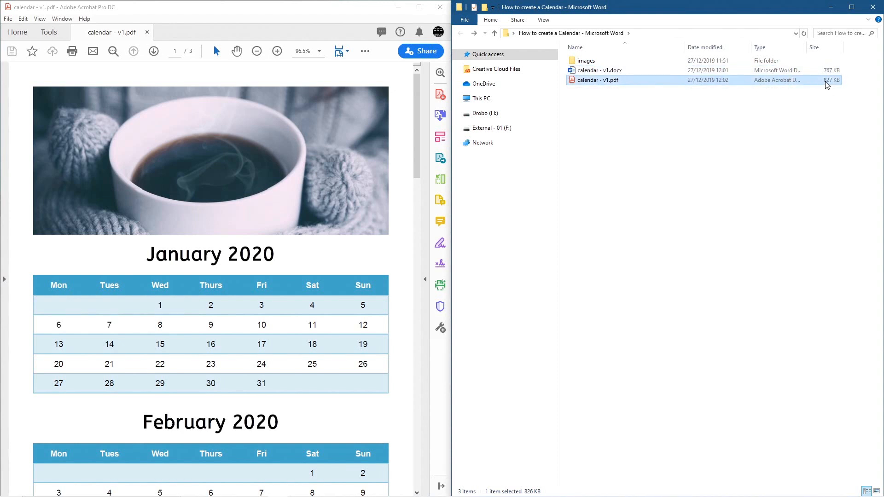
pyautogui.moveTo(595, 81); pyautogui.dragTo(622, 92)
# Maximize calendar - v1.pdf in Adobe Acrobat and review the pictures, headings and date tables on all three pages.
pyautogui.click(419, 7)
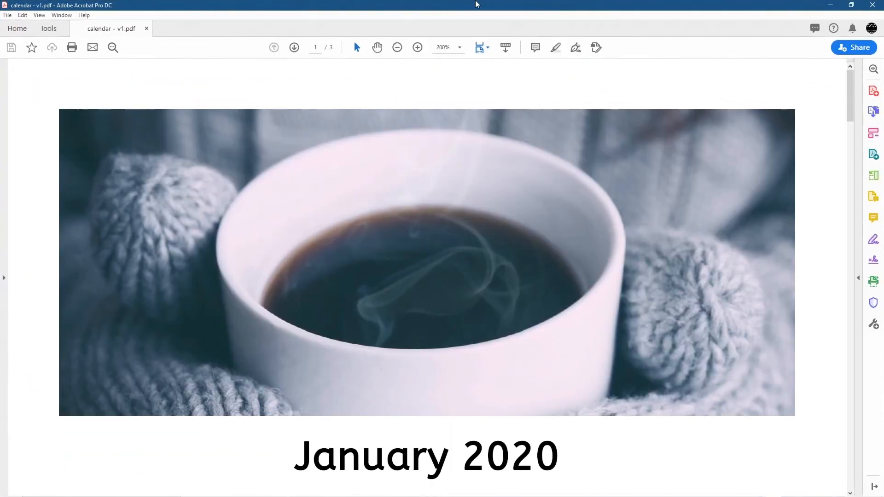
pyautogui.scroll(-2, 472, 220)
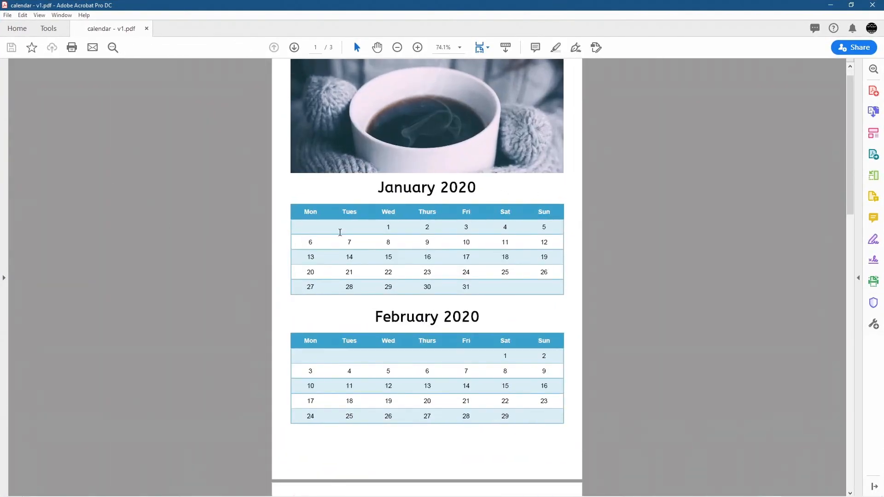
pyautogui.scroll(-15, 391, 288)
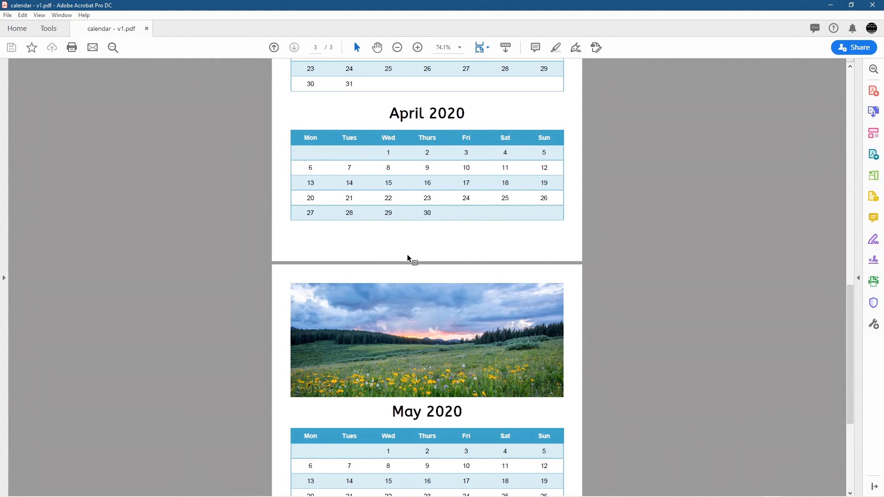
pyautogui.scroll(-5, 427, 273)
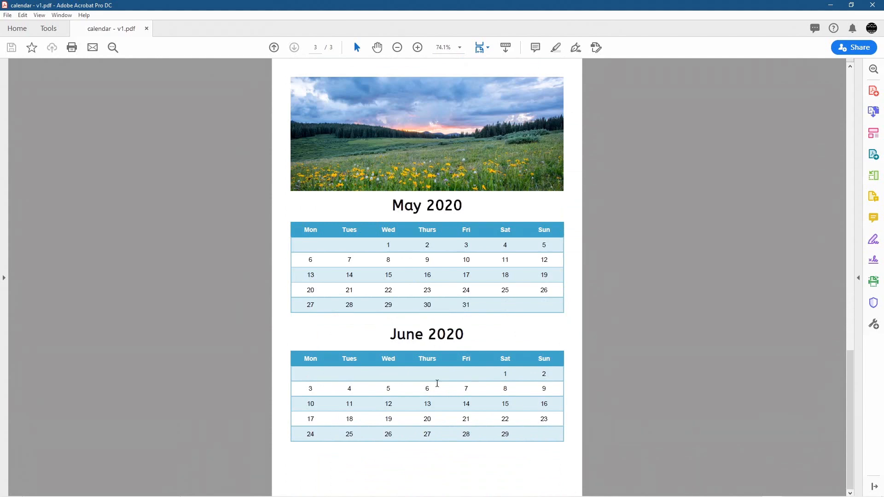
pyautogui.scroll(2, 459, 423)
pyautogui.scroll(1, 458, 423)
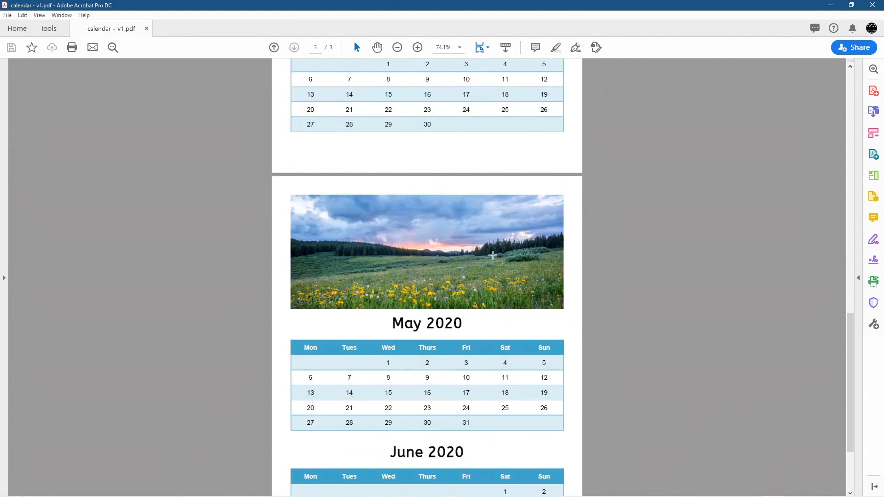
pyautogui.scroll(20, 493, 255)
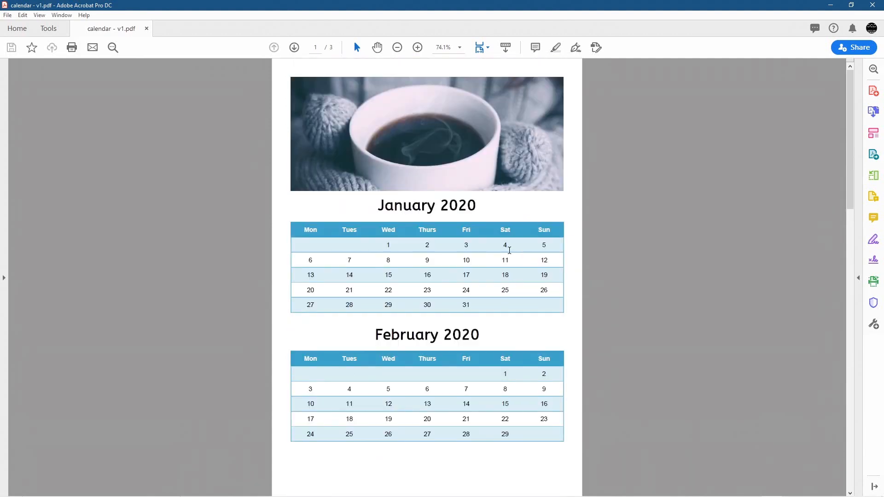
pyautogui.scroll(-20, 512, 240)
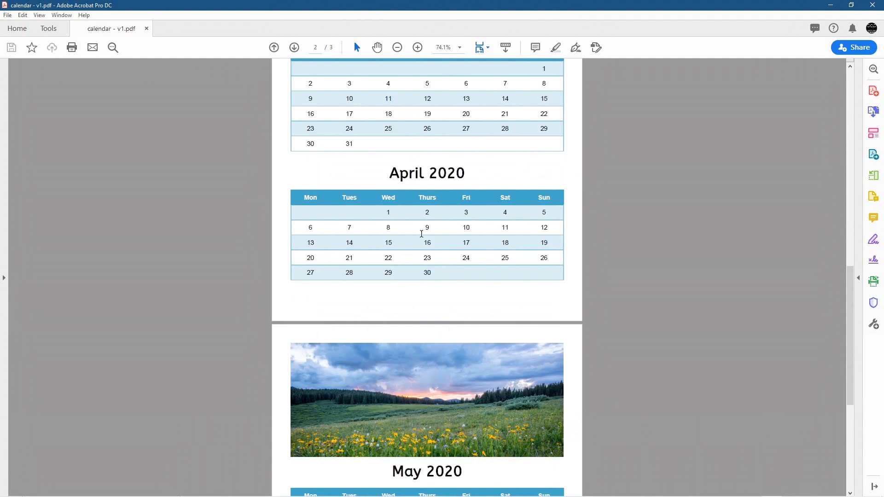
pyautogui.scroll(-4, 445, 263)
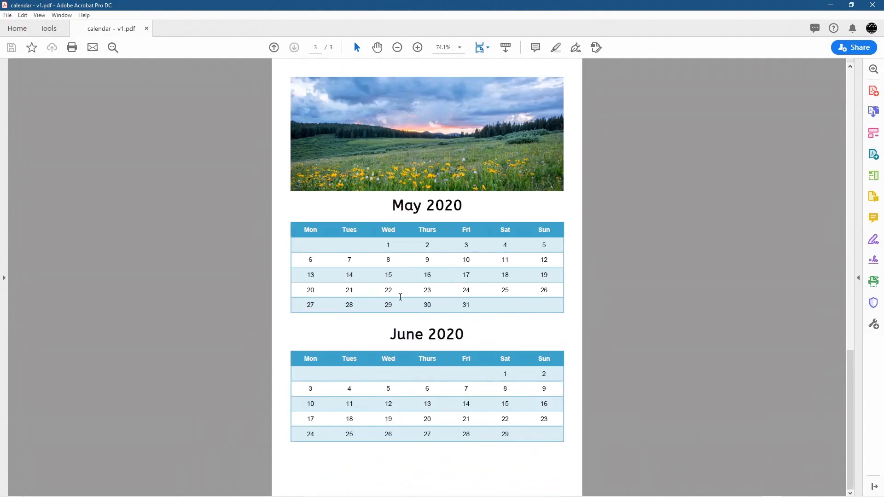
pyautogui.scroll(20, 469, 278)
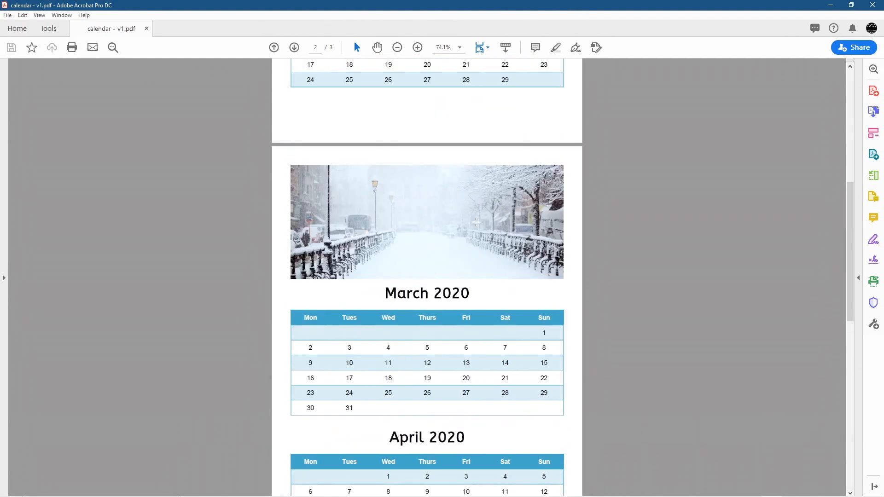
pyautogui.scroll(8, 475, 223)
pyautogui.keyDown('ctrl'); pyautogui.scroll(-4, 475, 222); pyautogui.keyUp('ctrl')
pyautogui.keyDown('ctrl'); pyautogui.scroll(3, 476, 222); pyautogui.keyUp('ctrl')
pyautogui.keyDown('ctrl'); pyautogui.scroll(-4, 476, 225); pyautogui.keyUp('ctrl')
pyautogui.keyDown('ctrl'); pyautogui.scroll(7, 475, 223); pyautogui.keyUp('ctrl')
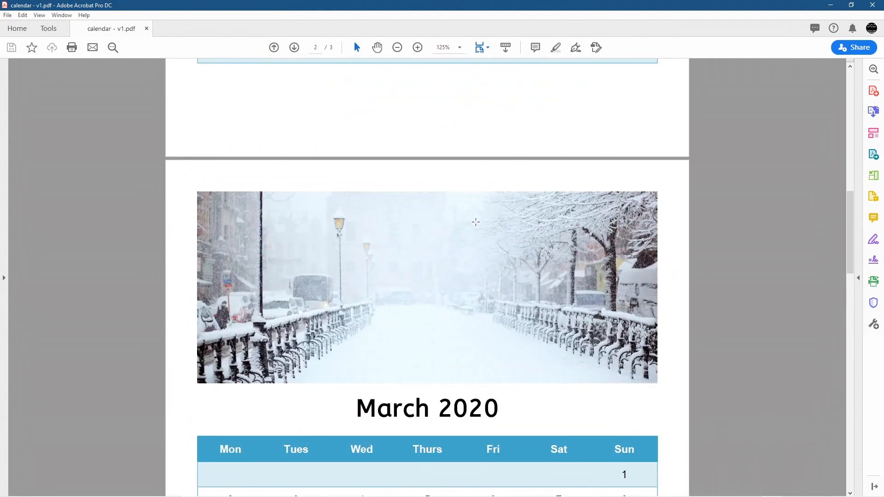
pyautogui.scroll(12, 475, 222)
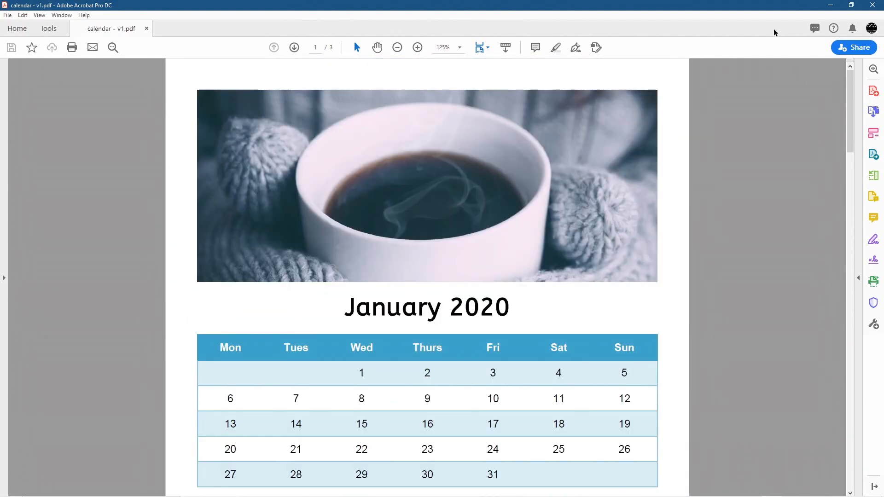
# Close the PDF viewer and the calendar folder window, and select the calendar folder on the desktop.
pyautogui.click(872, 5)
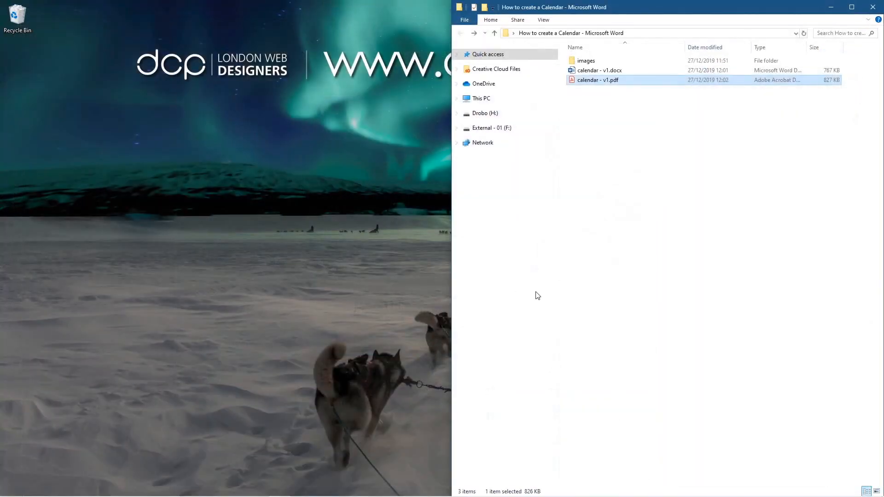
pyautogui.click(872, 6)
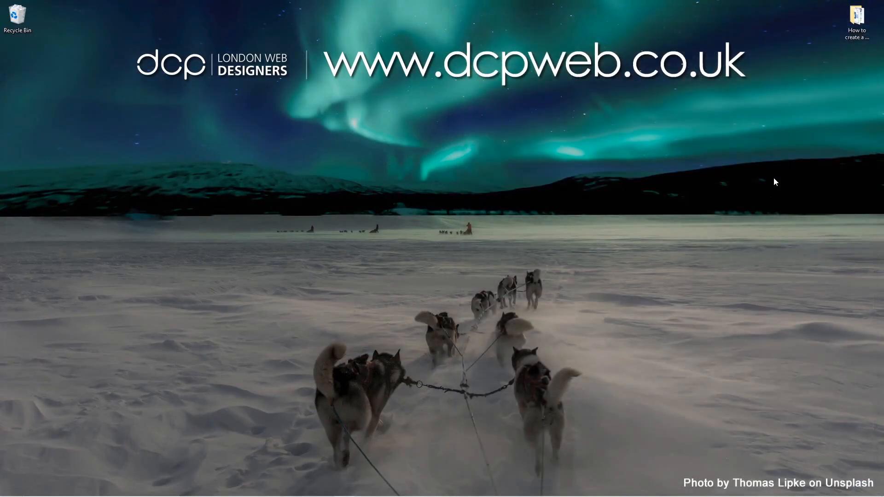
pyautogui.click(863, 43)
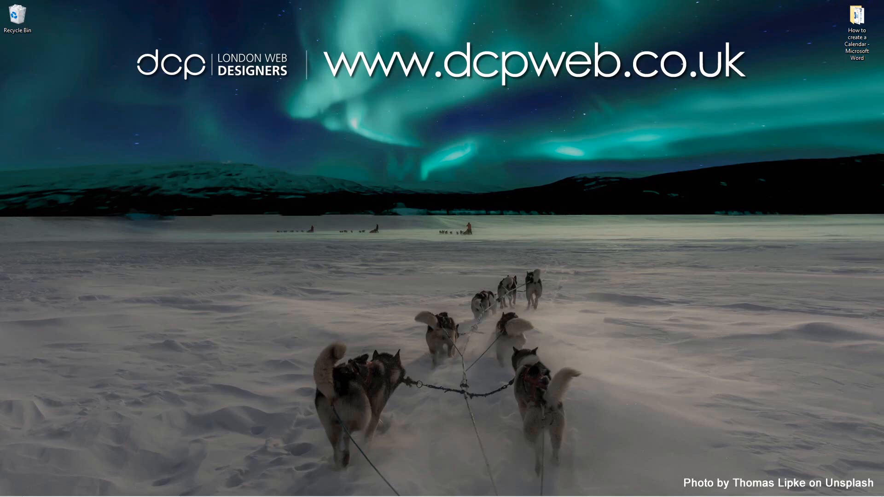